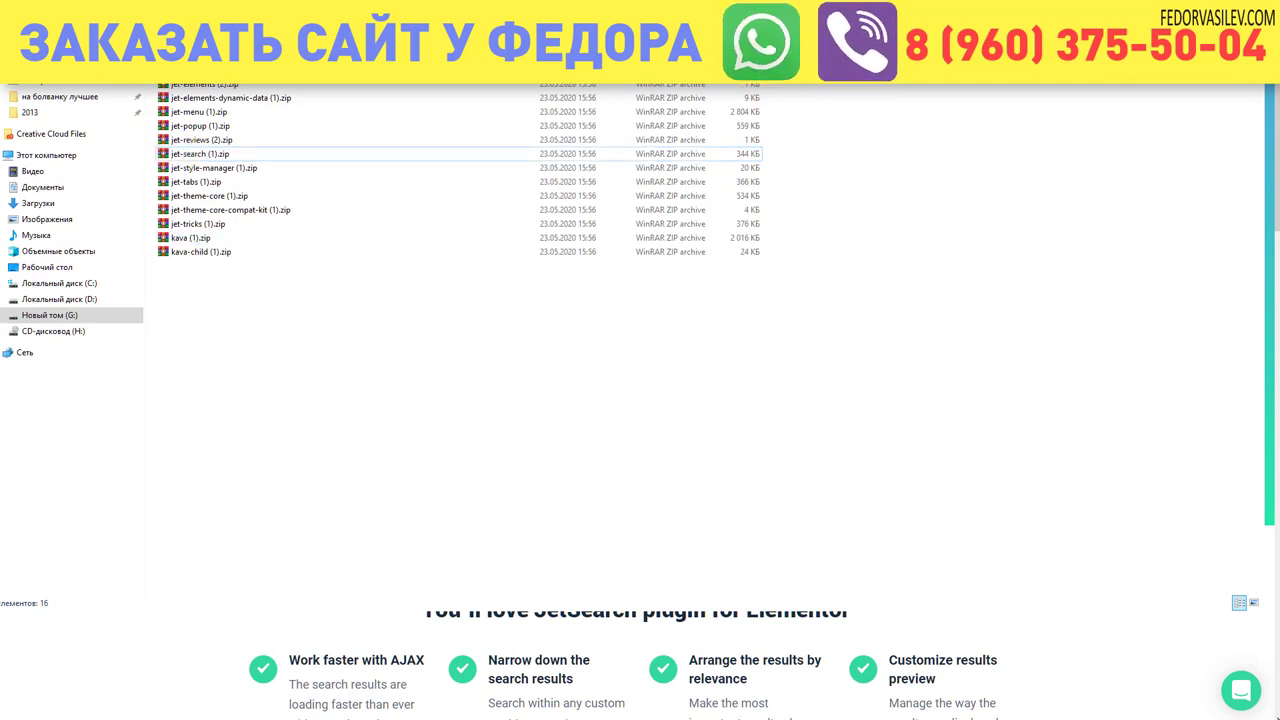
Step: Locate the jet-search (1).zip archive and open the plugin upload form in the WordPress admin
left_click(185, 153)
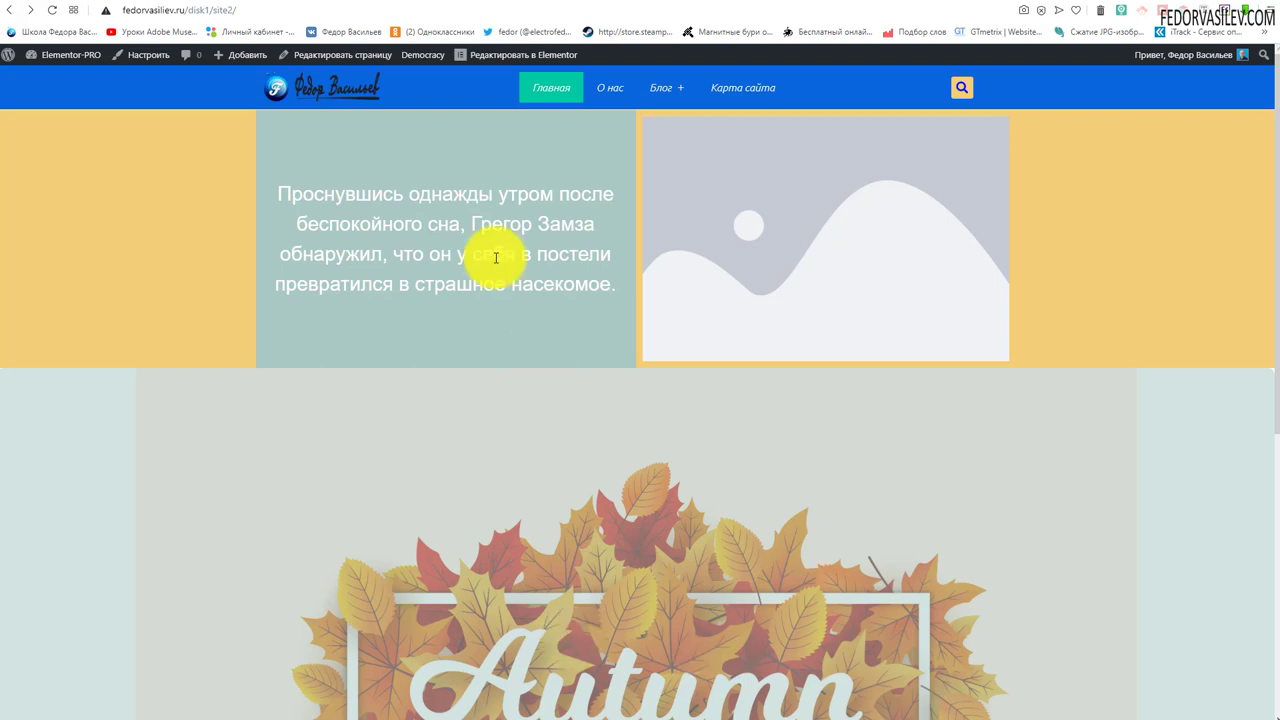
mouse_move(652, 84)
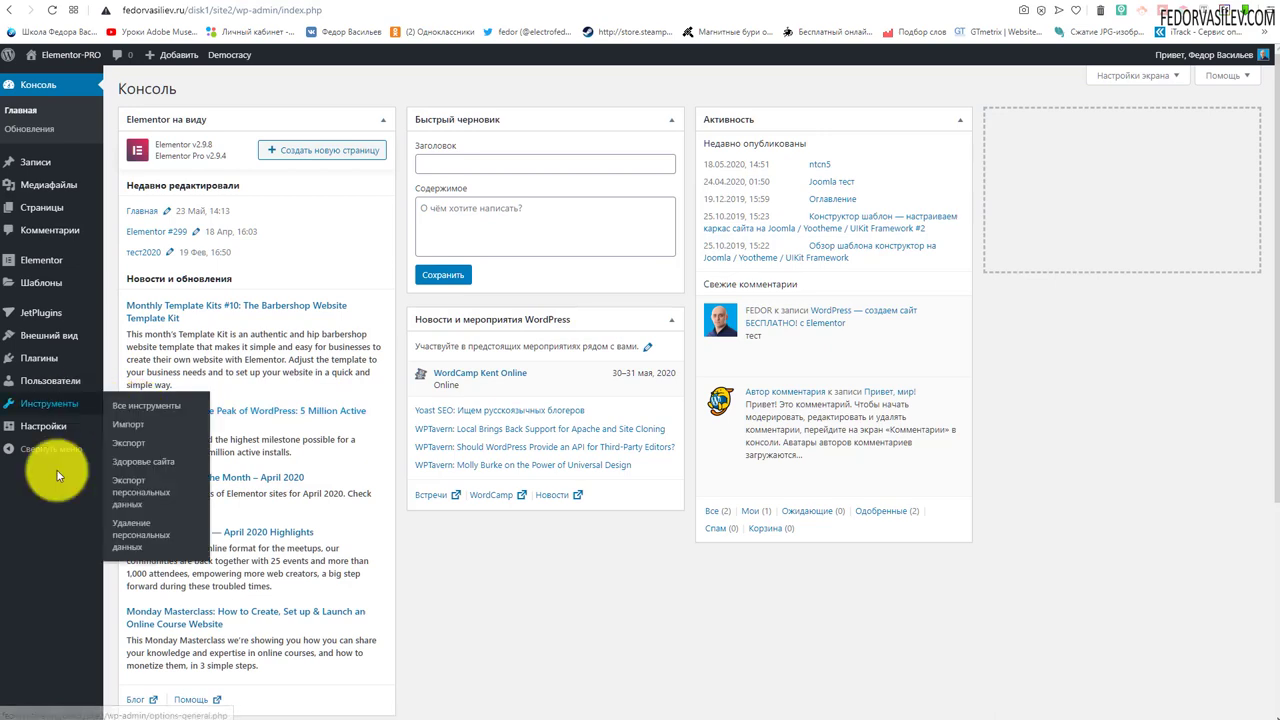
mouse_move(36, 360)
left_click(174, 385)
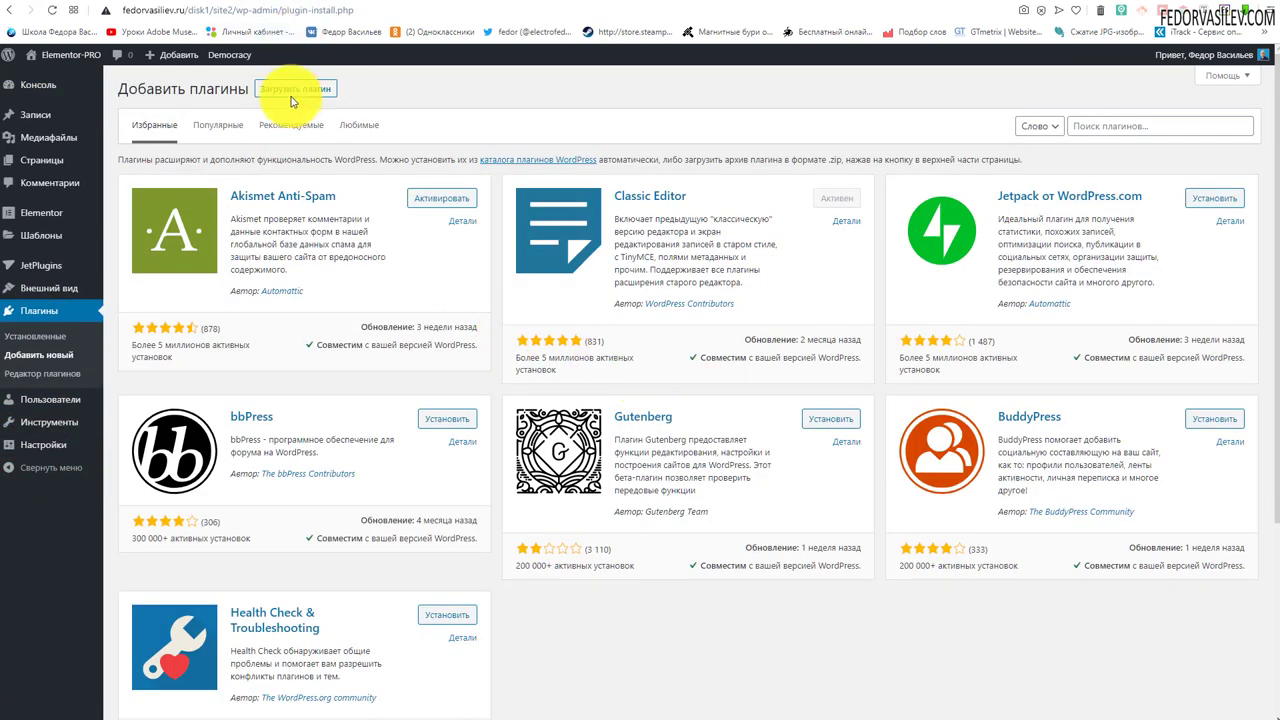
left_click(293, 92)
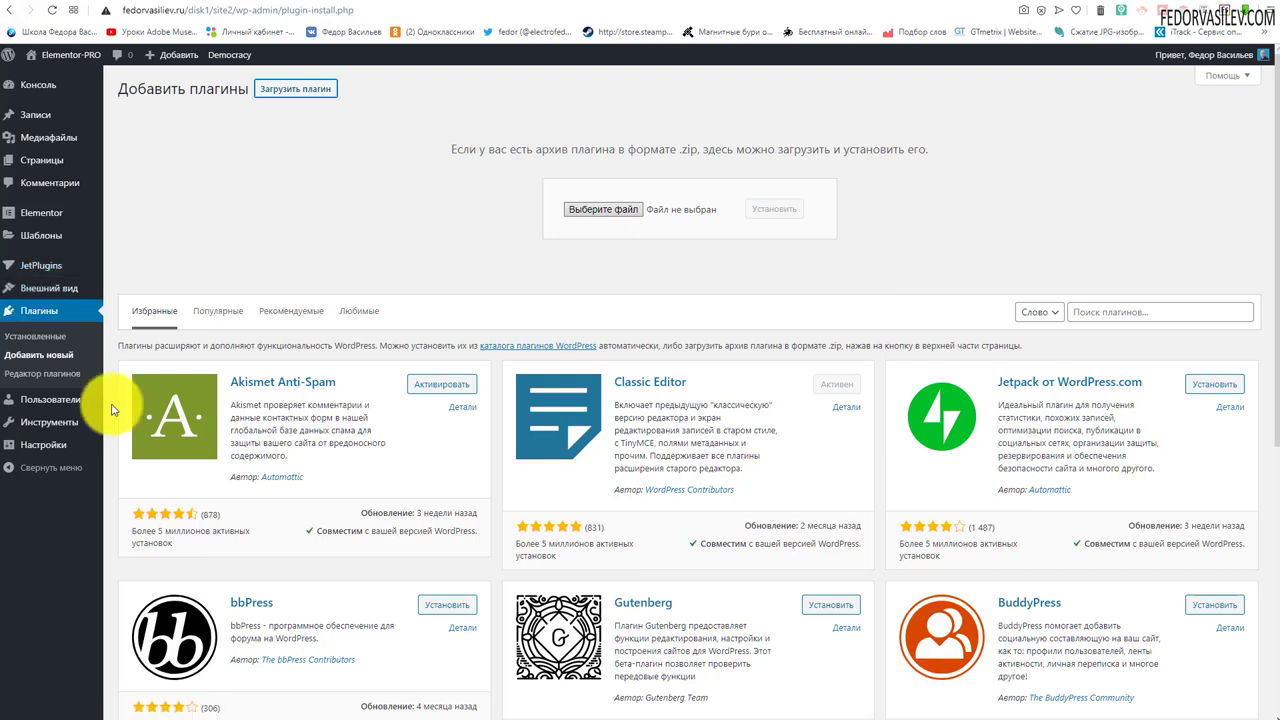
Step: Open the JetPlugins page and look through the installed JetSearch plugin and the list of additional plugins
left_click(40, 271)
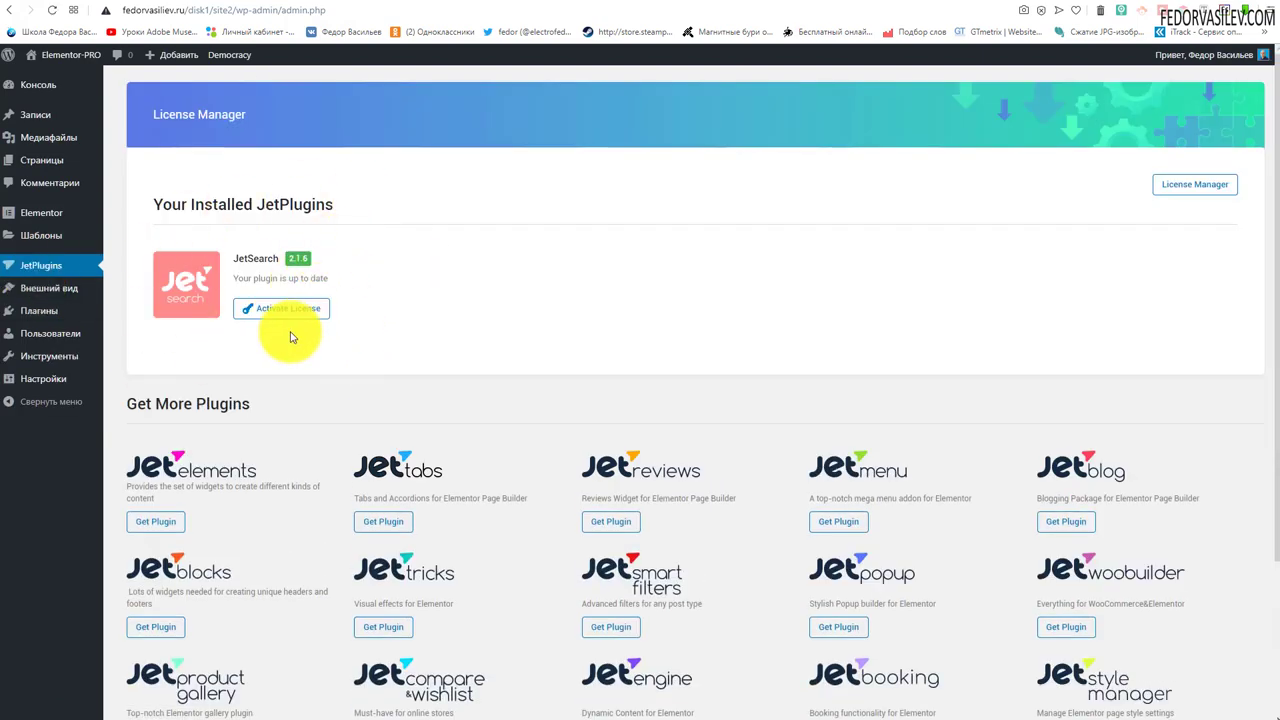
scroll(295, 325, "down", 2)
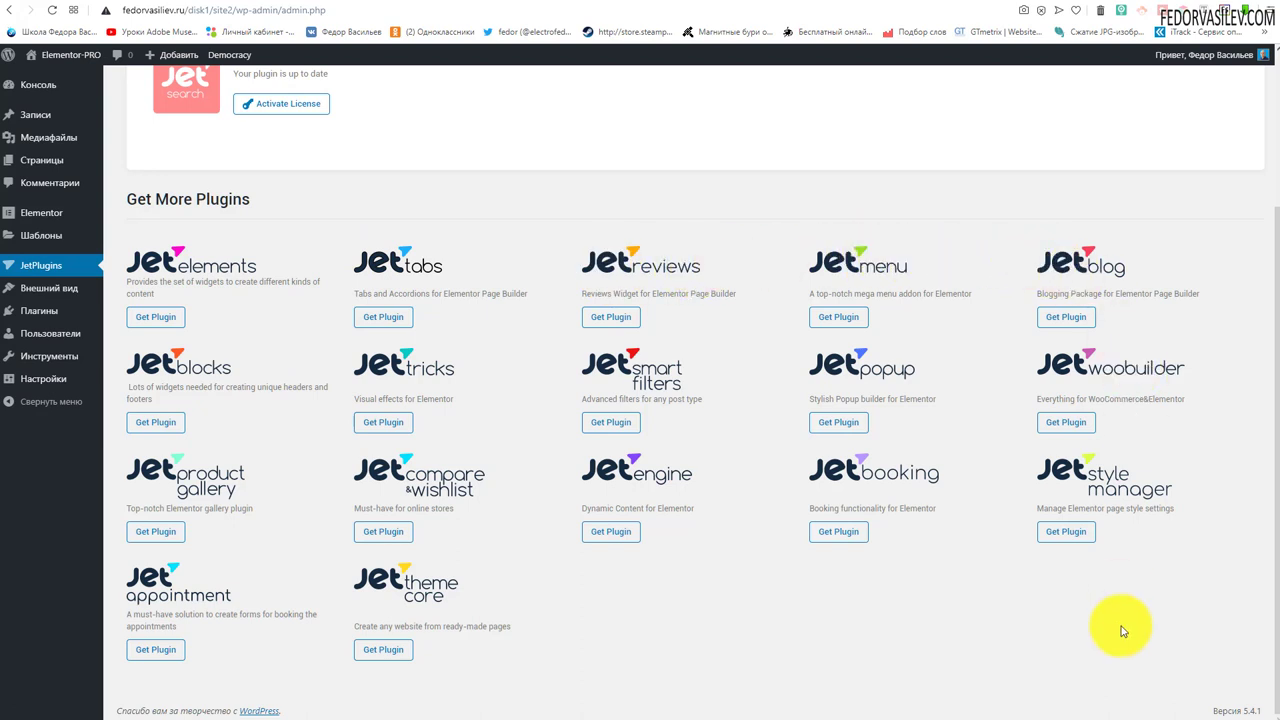
scroll(470, 455, "up", 2)
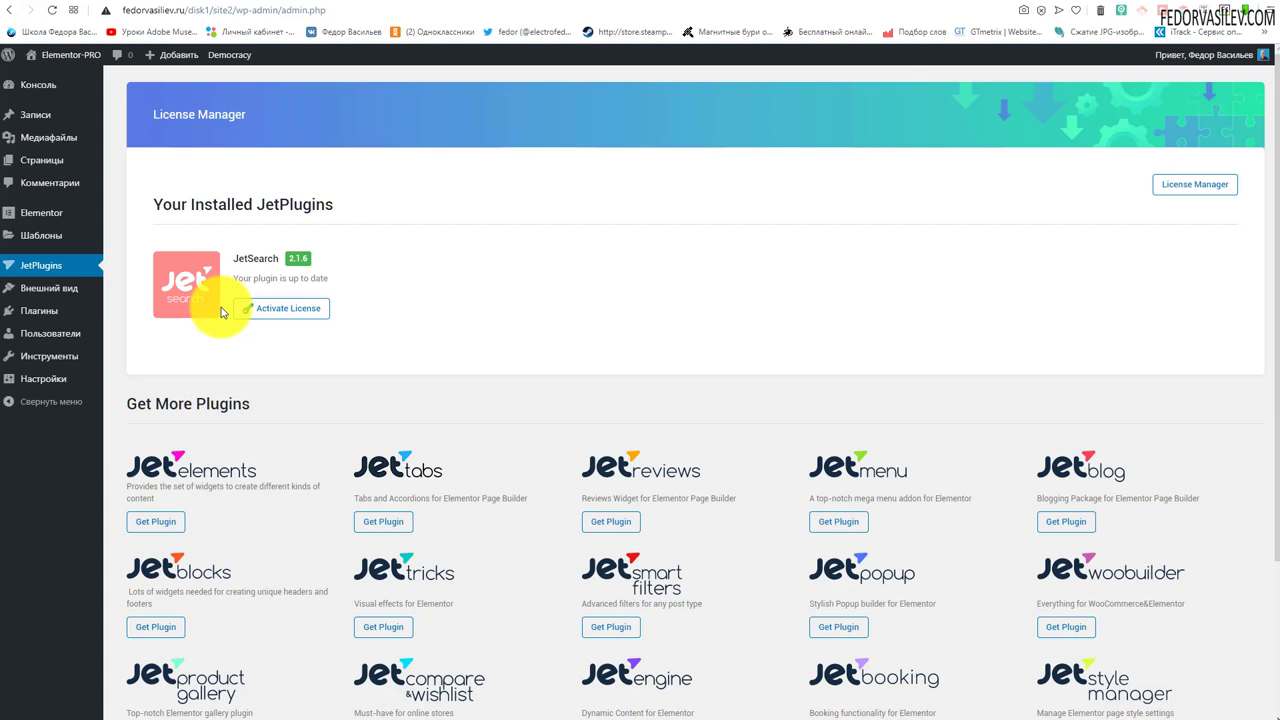
Step: Open the "Главная" page in the Elementor editor and collapse the widget categories above JetElements
left_click(33, 162)
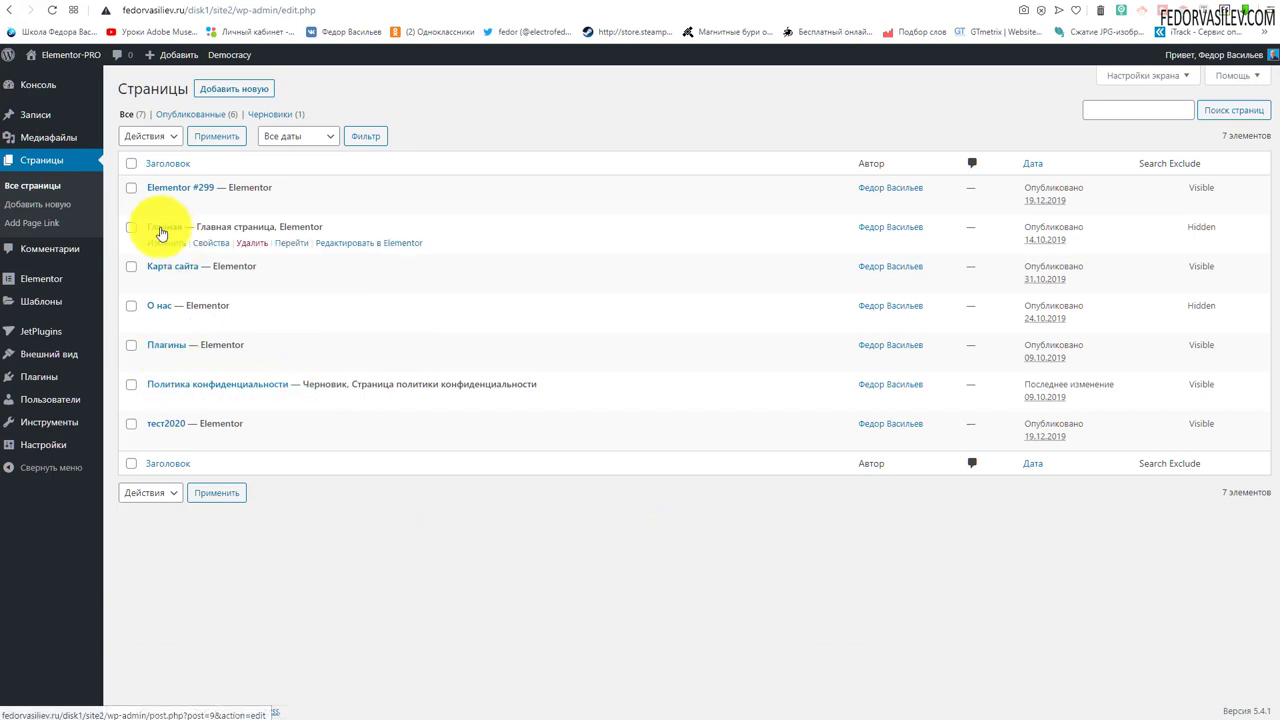
left_click(343, 244)
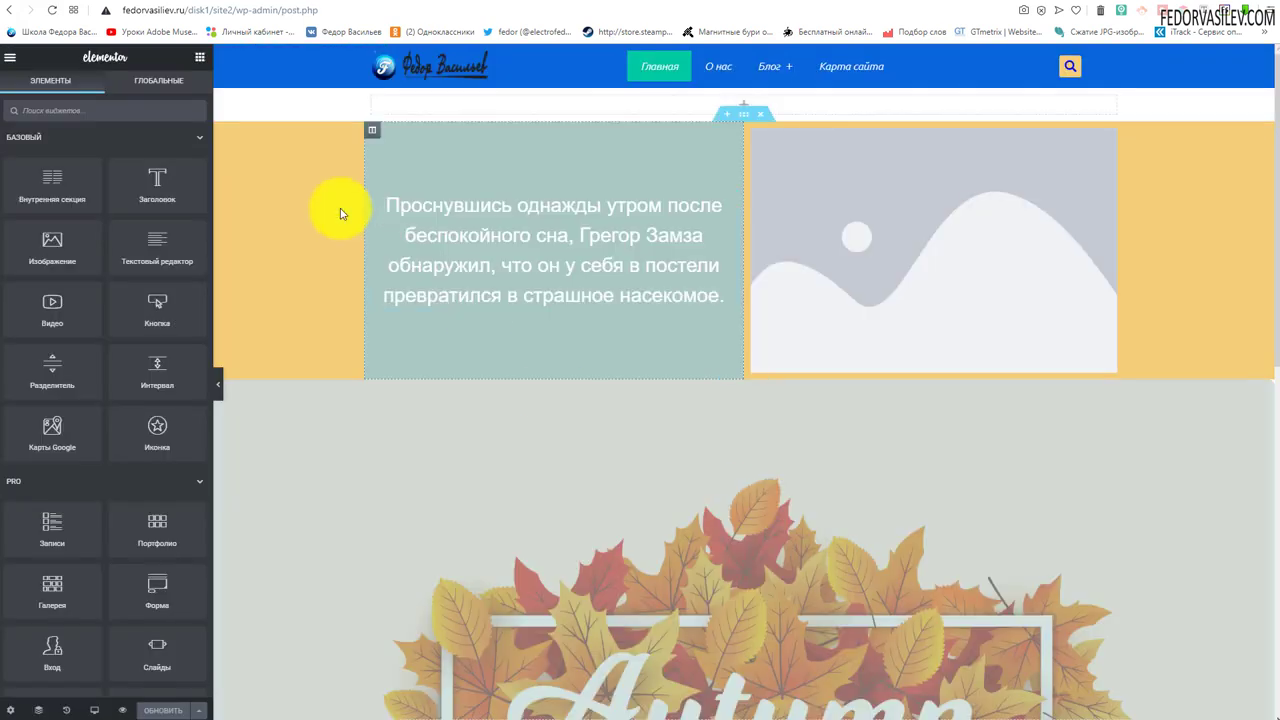
left_click(28, 136)
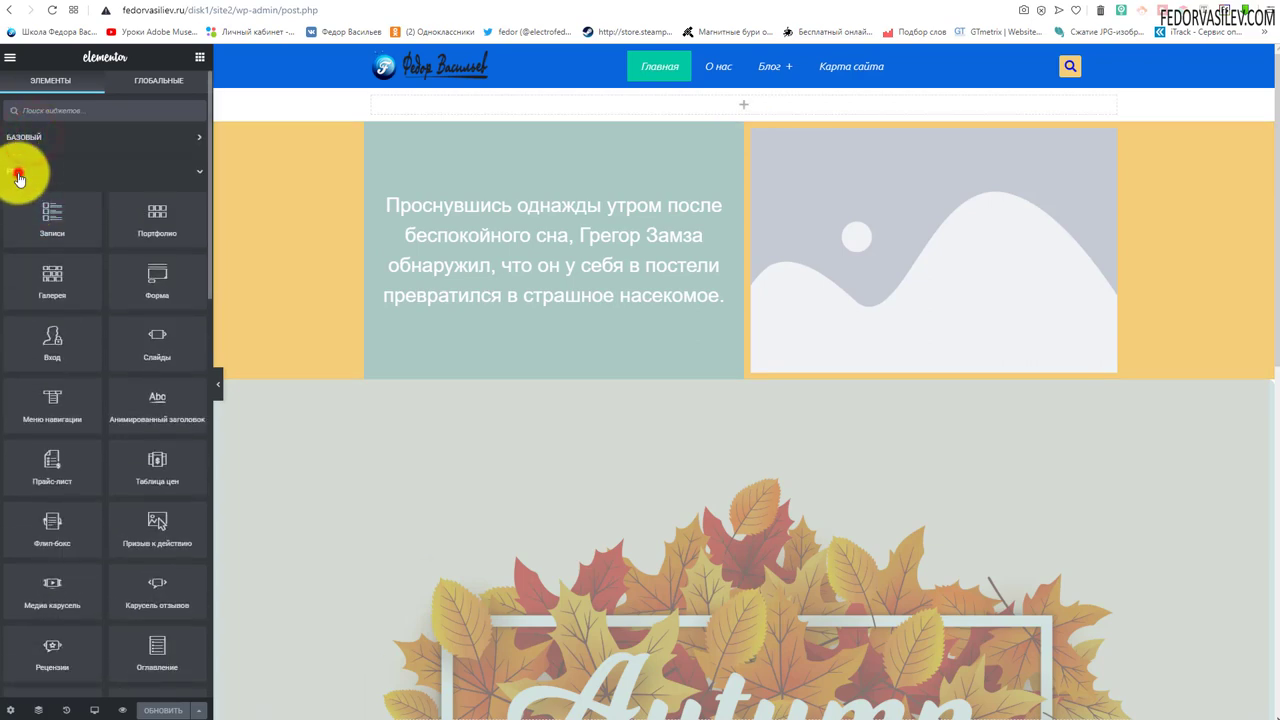
left_click(19, 183)
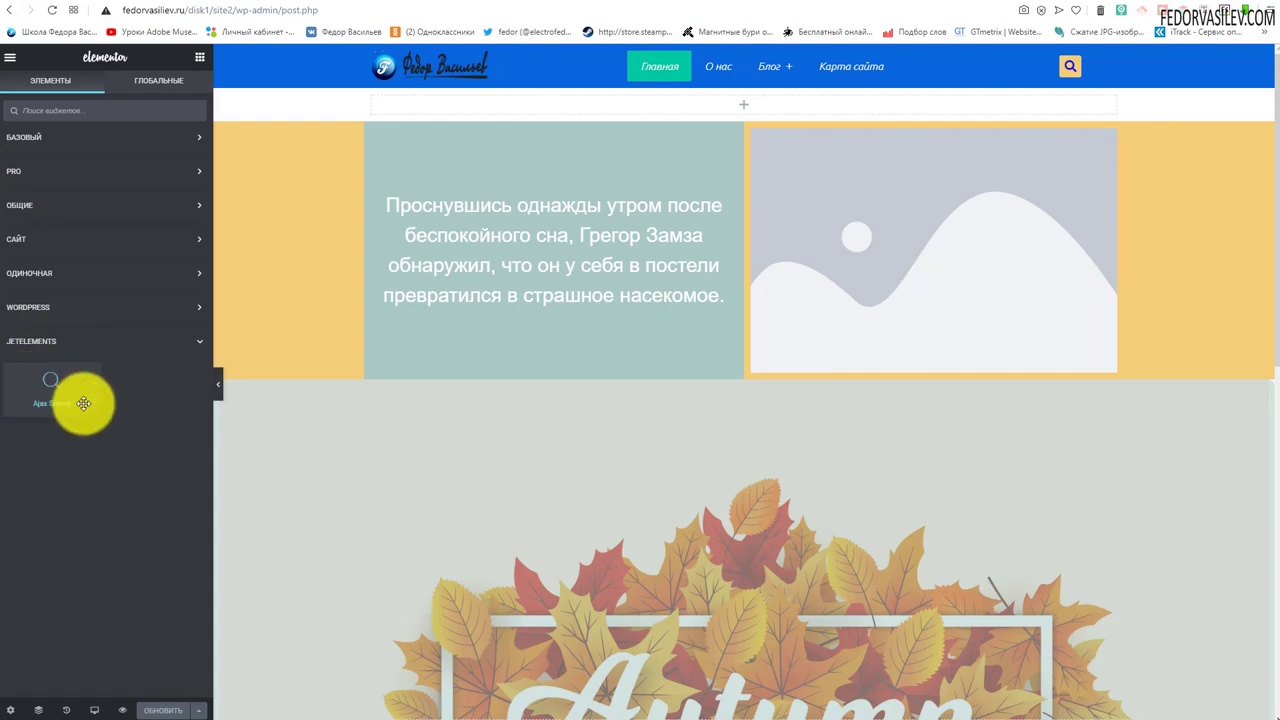
Step: Open the header's existing full-screen search overlay and close it again
left_click(1066, 76)
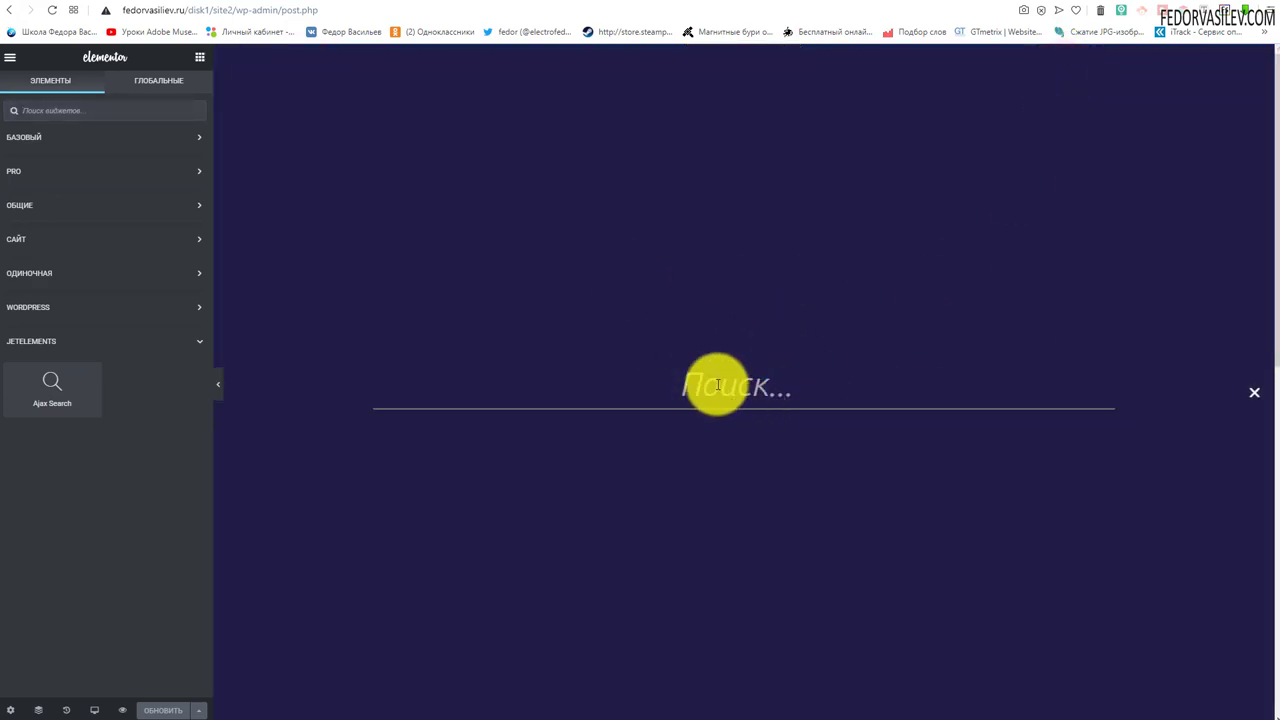
left_click(1256, 391)
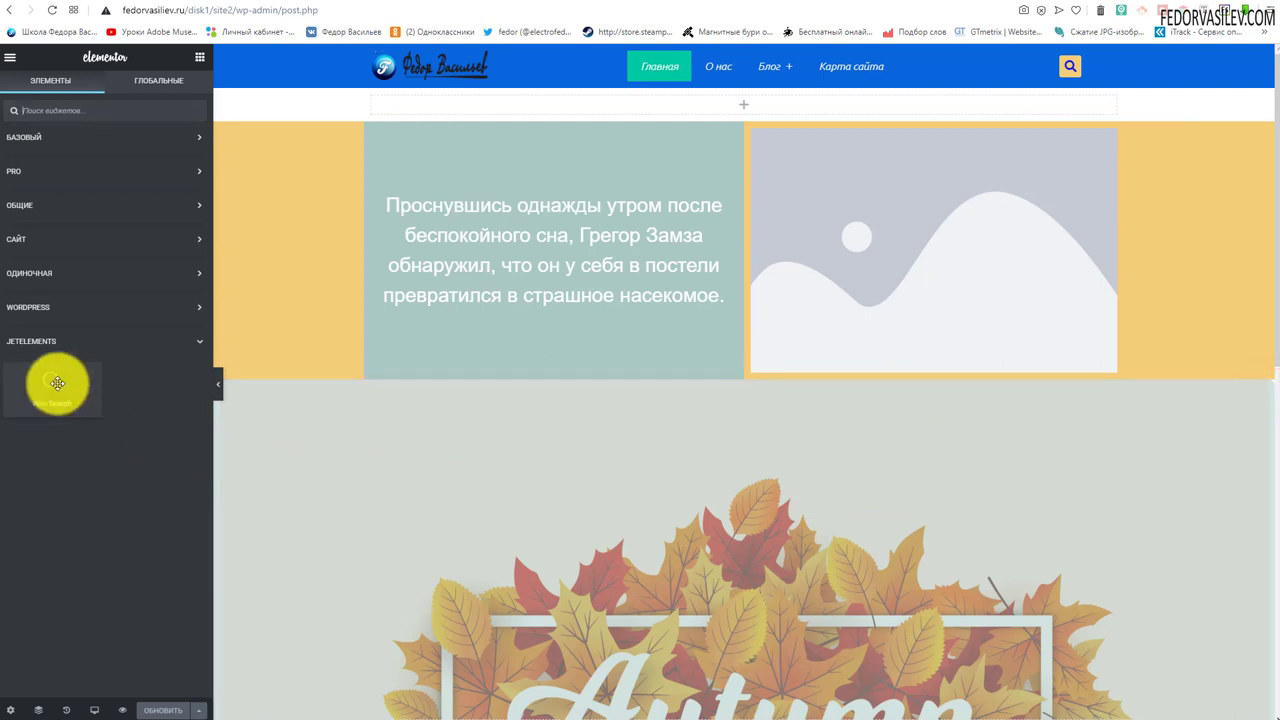
Step: Add the Ajax Search widget to the empty section below the header and update the page
left_click_drag(50, 385, 578, 107)
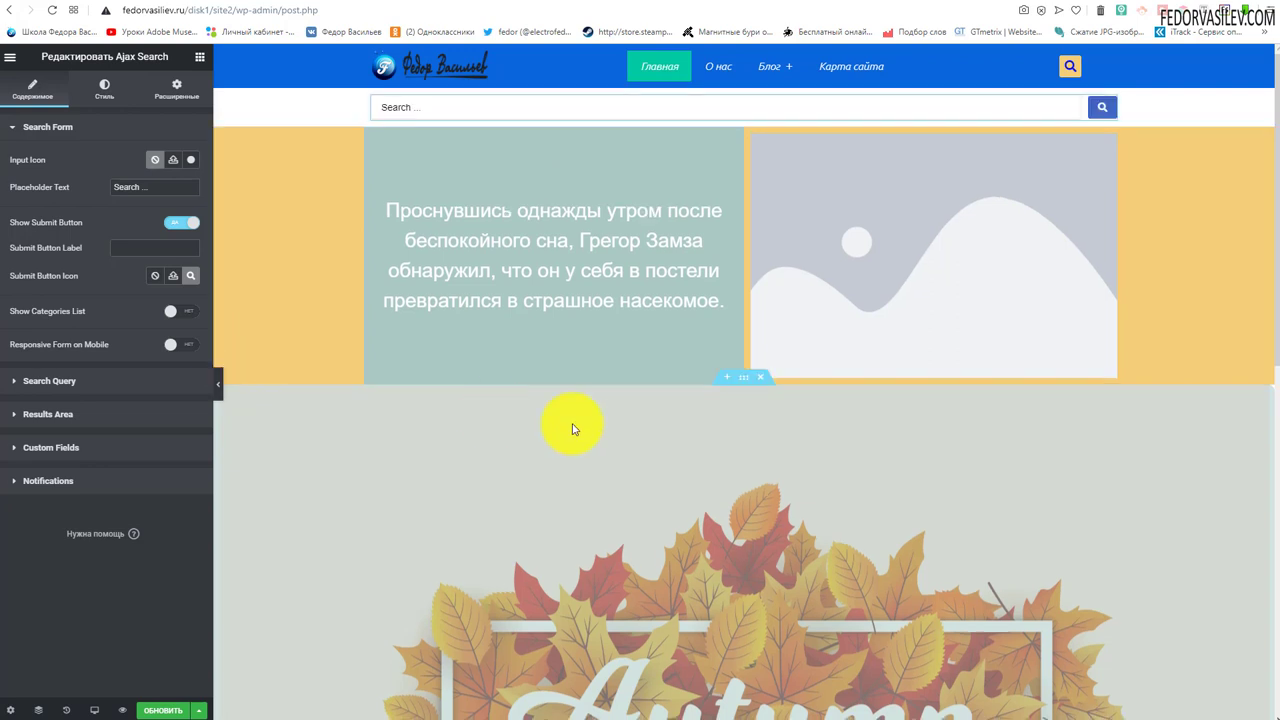
left_click(160, 712)
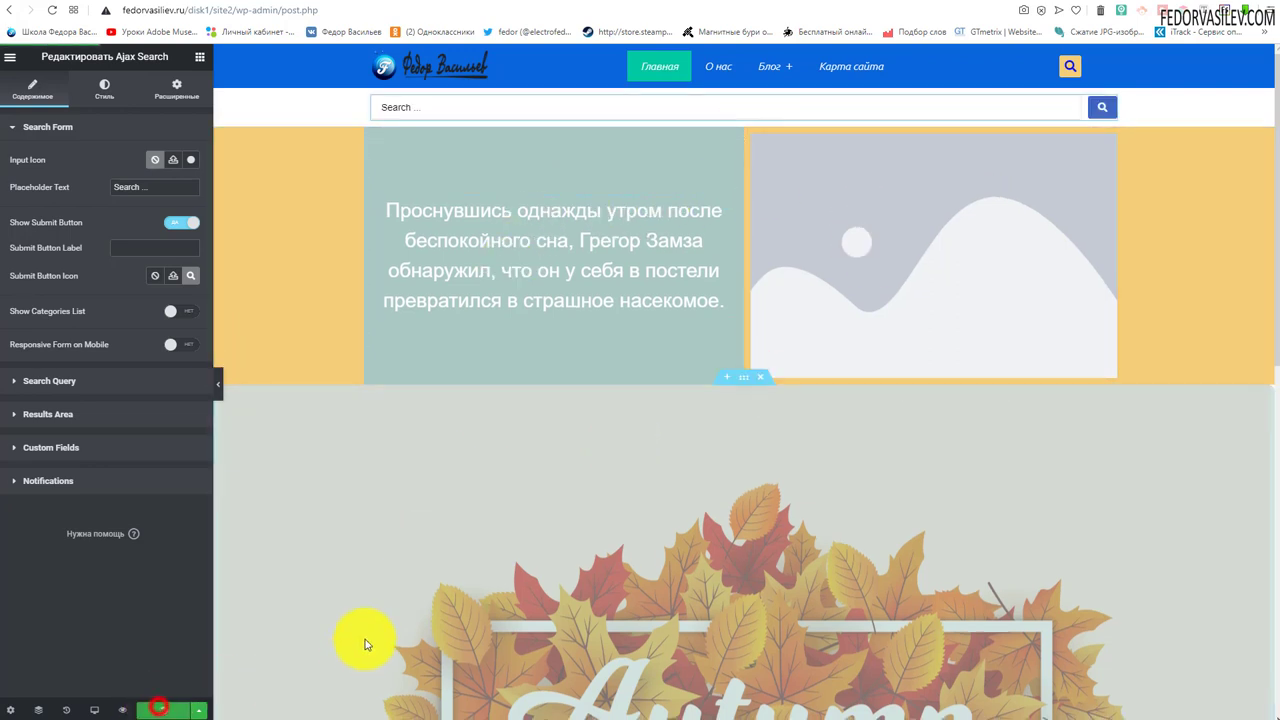
Step: Reload the live homepage and inspect the new search field and the "Блог" submenu
left_click(229, 5)
left_click(52, 10)
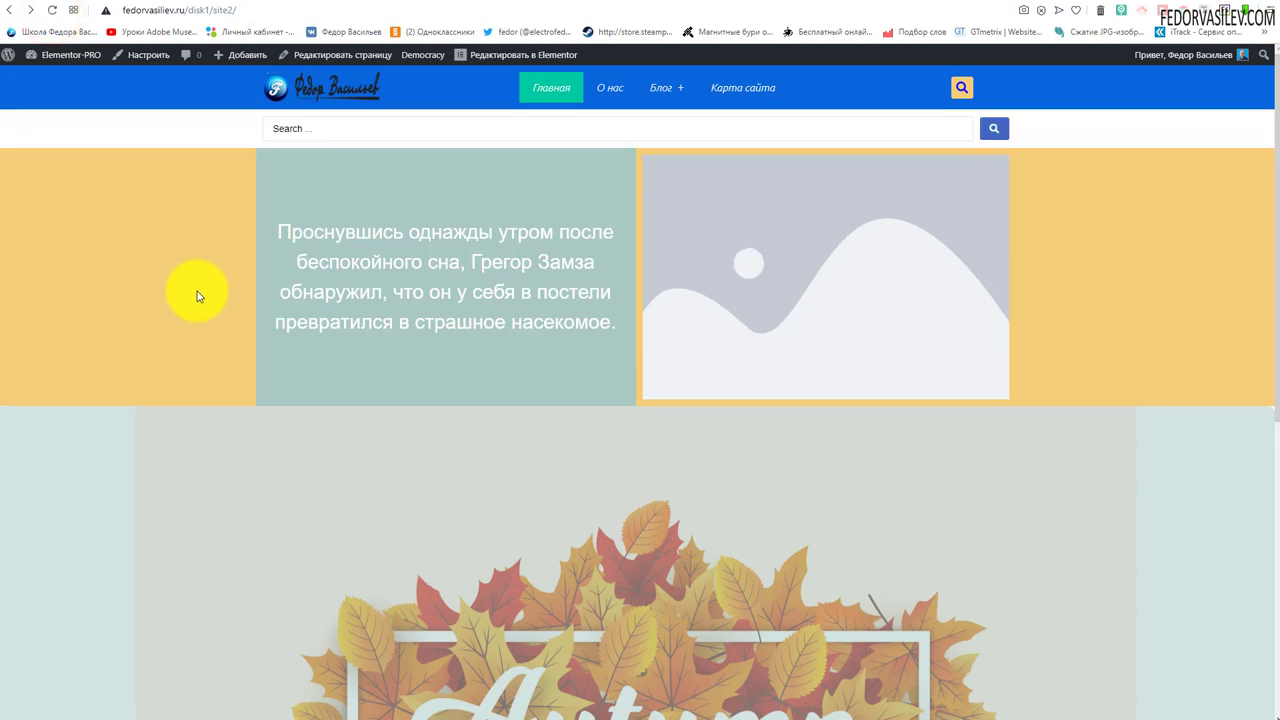
left_click(331, 128)
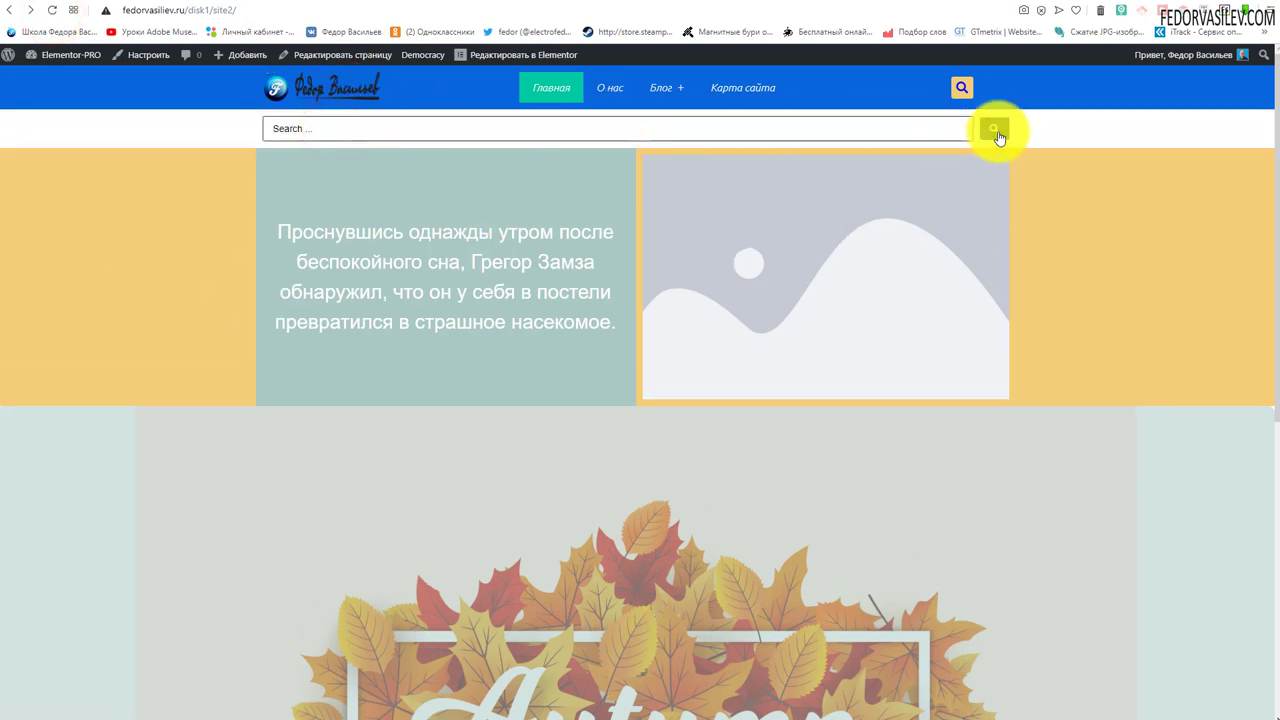
mouse_move(660, 95)
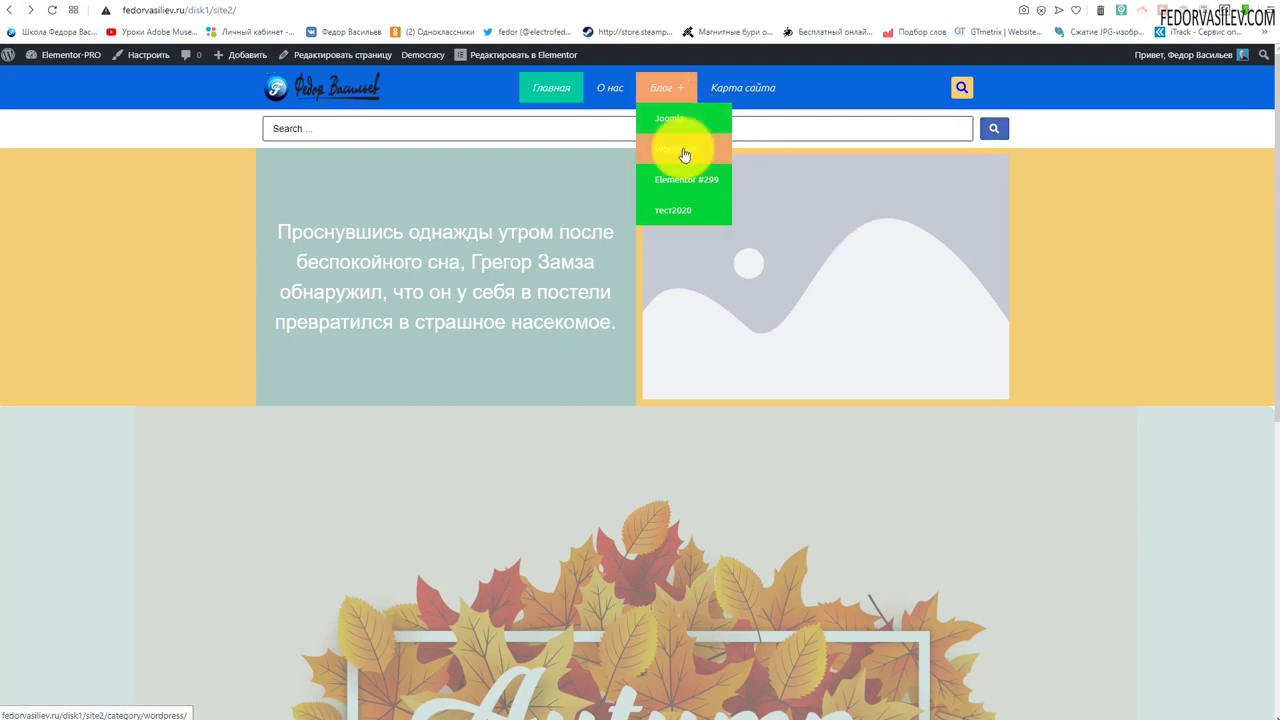
Step: Search the live site for "joo", open the "Joomla тест" result and return to the homepage
left_click(337, 127)
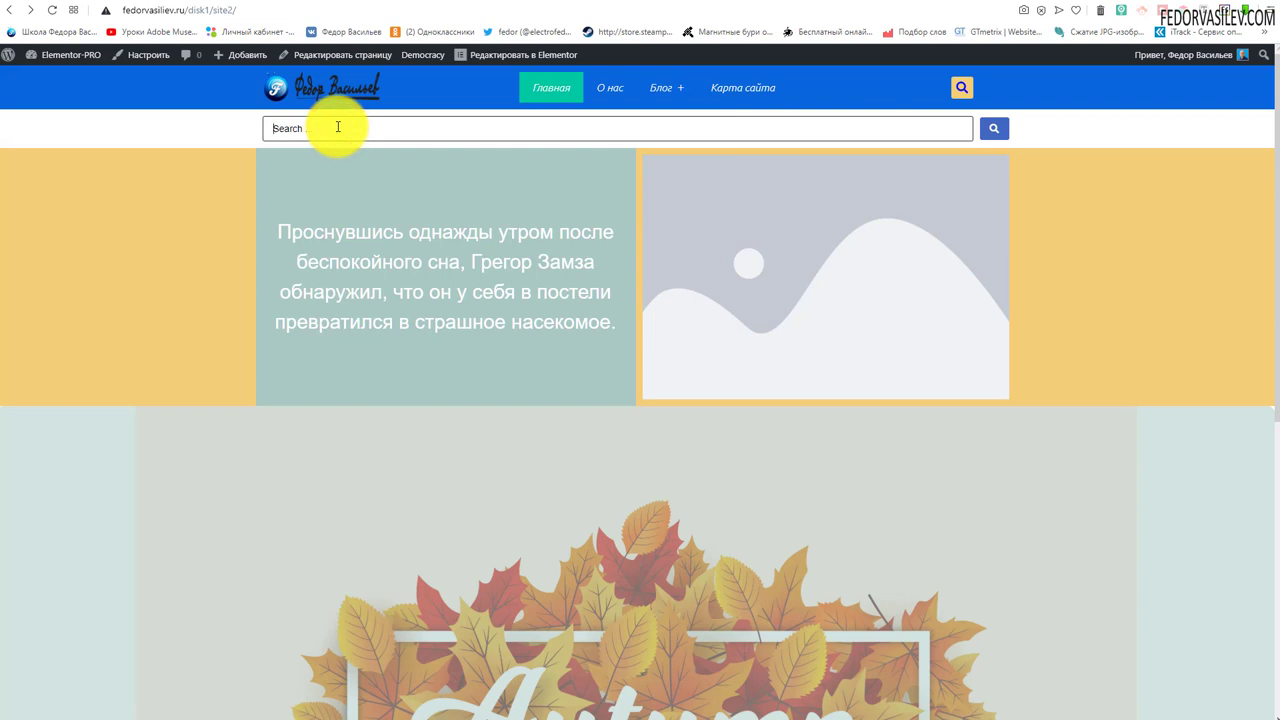
type("jp")
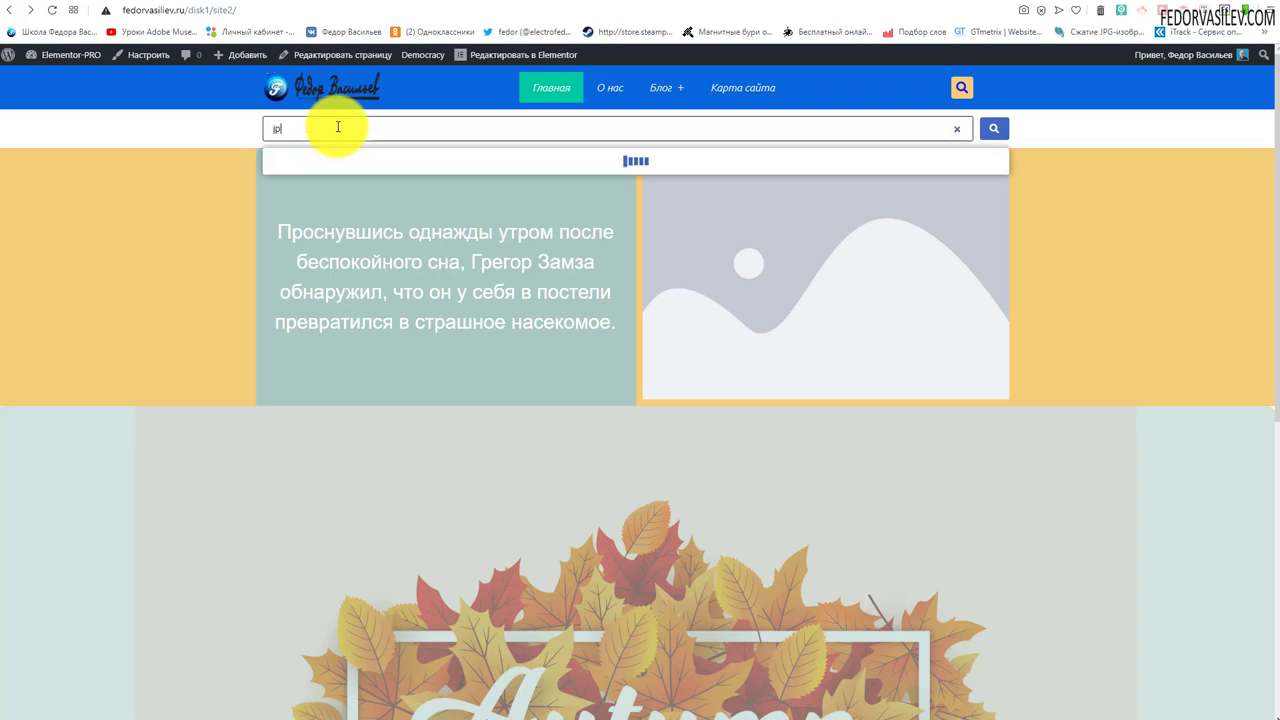
key("BackSpace")
key("BackSpace")
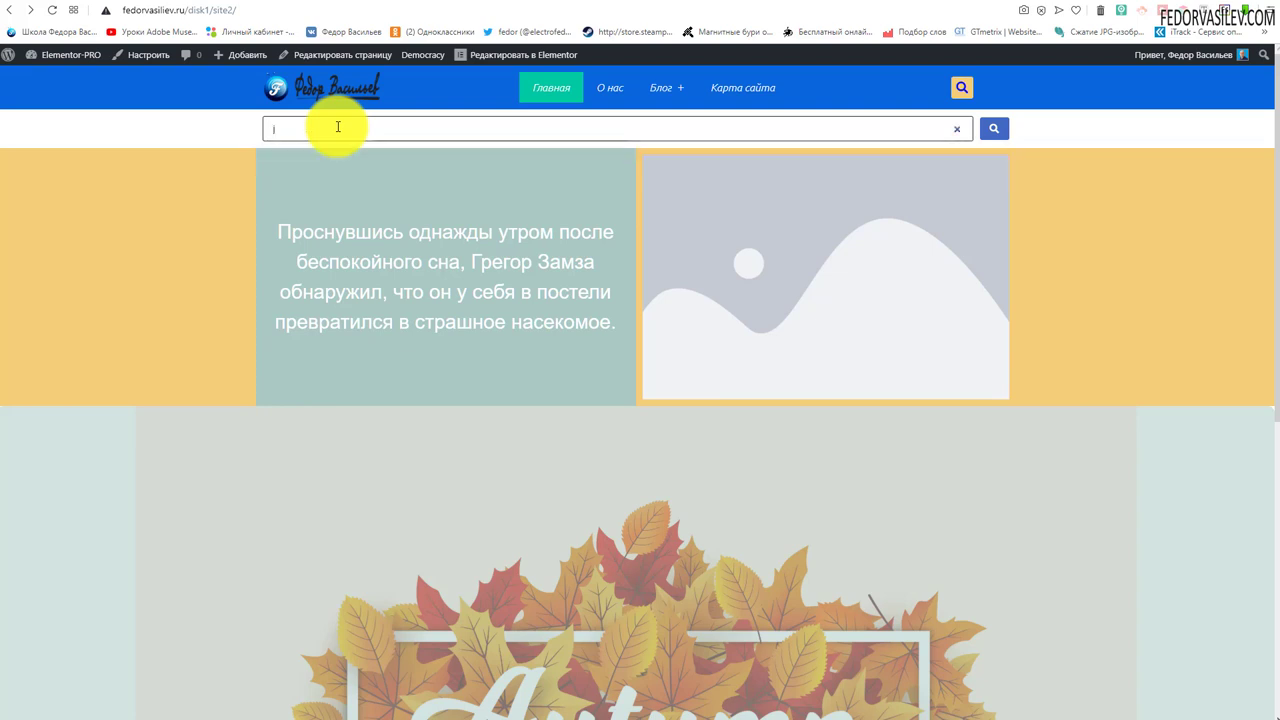
type("oo")
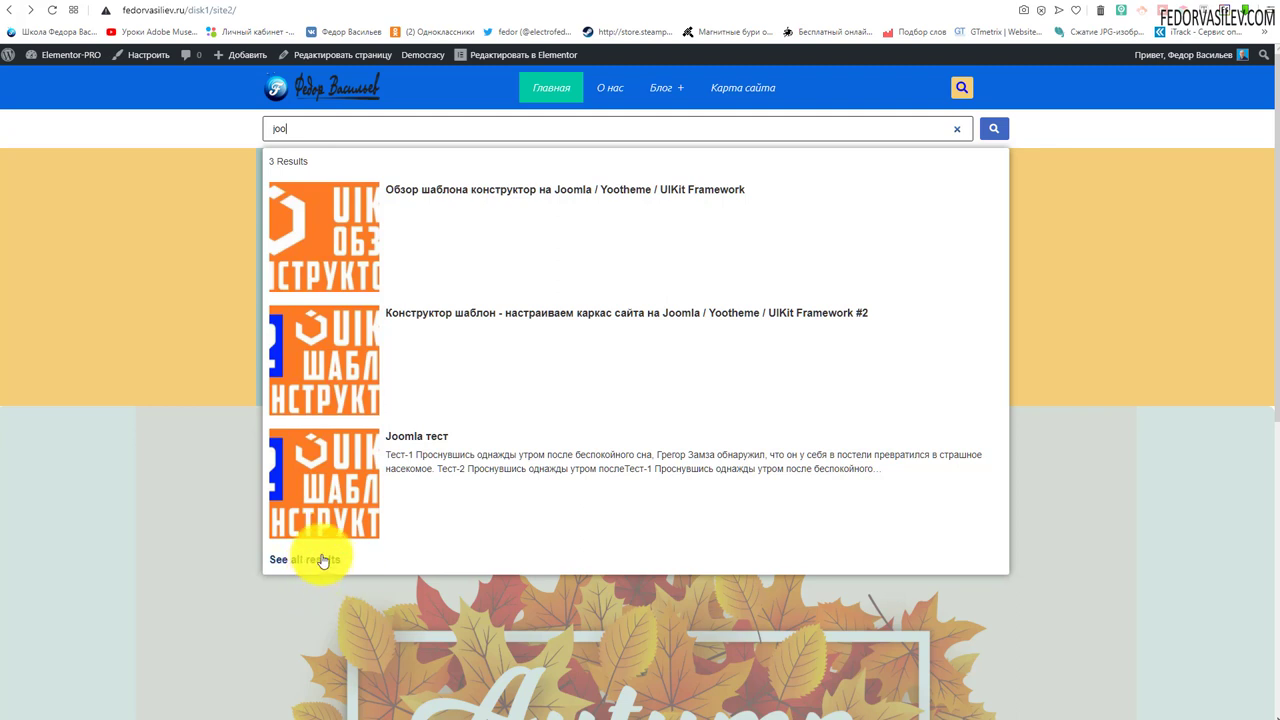
left_click(358, 462)
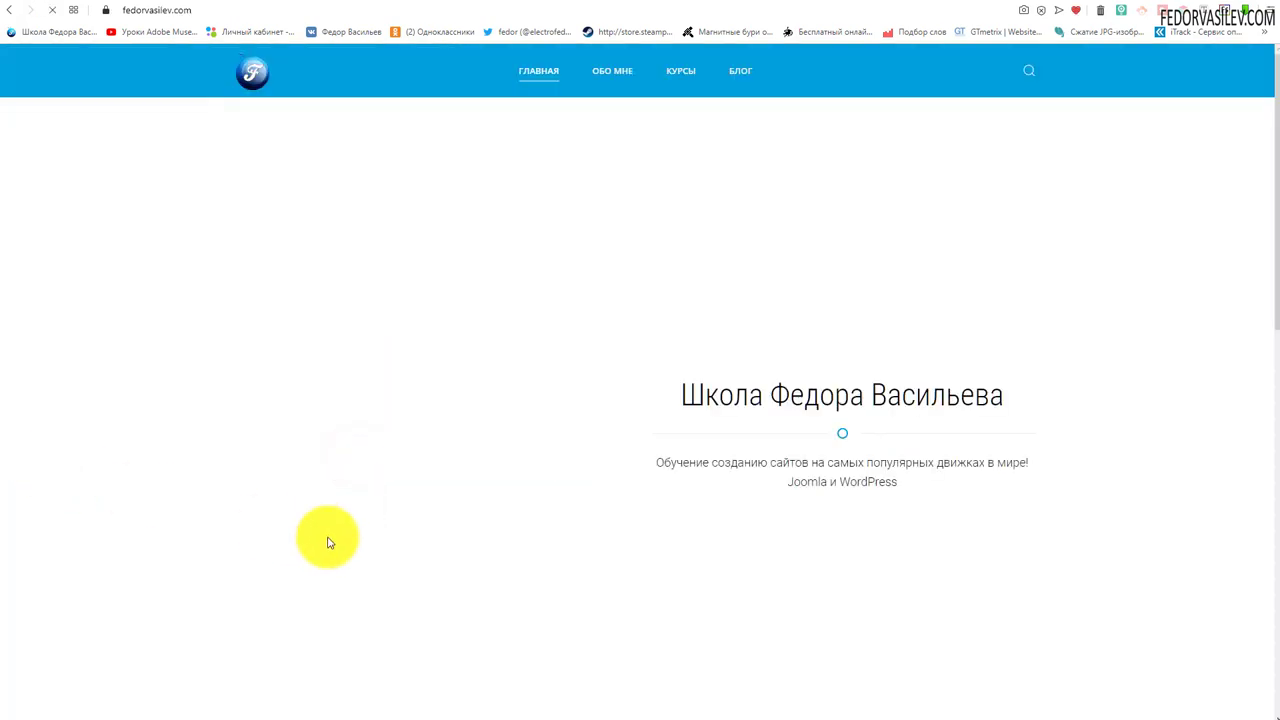
left_click(11, 12)
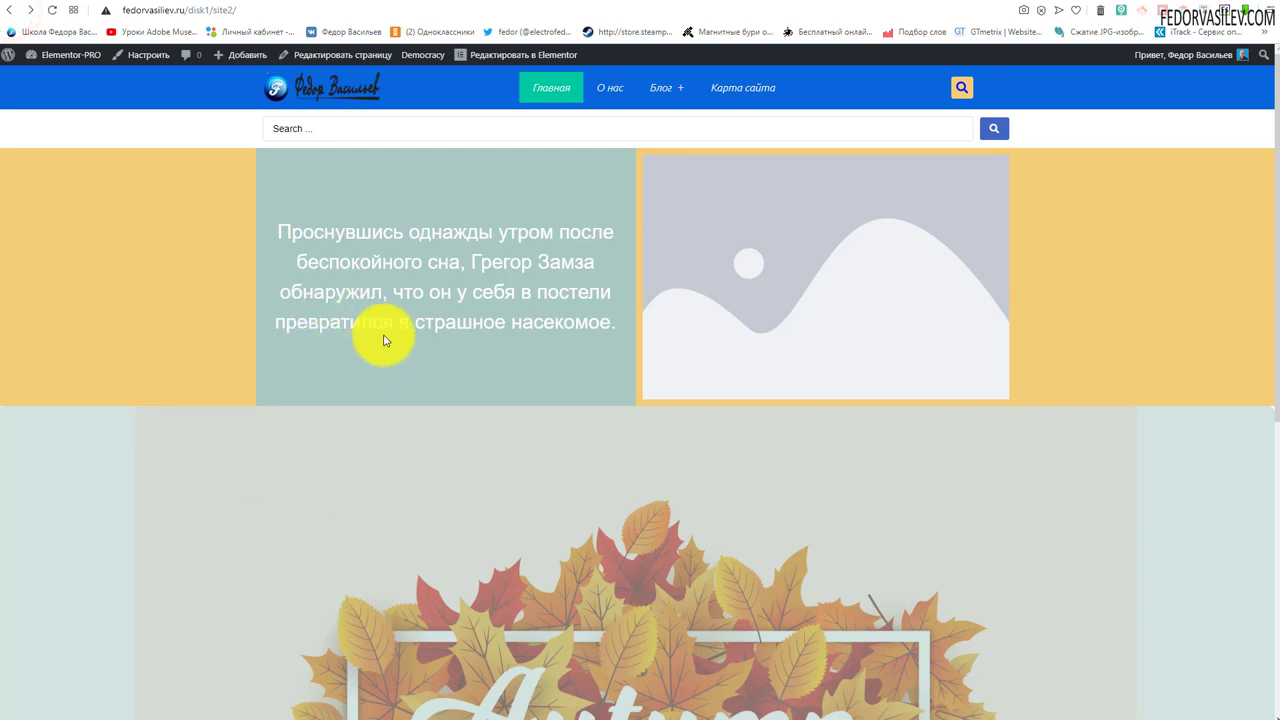
Step: Search for "joo" again, view the article "Обзор шаблона конструктор на Joomla / Yootheme / UIKit Framework" and go back
left_click(408, 131)
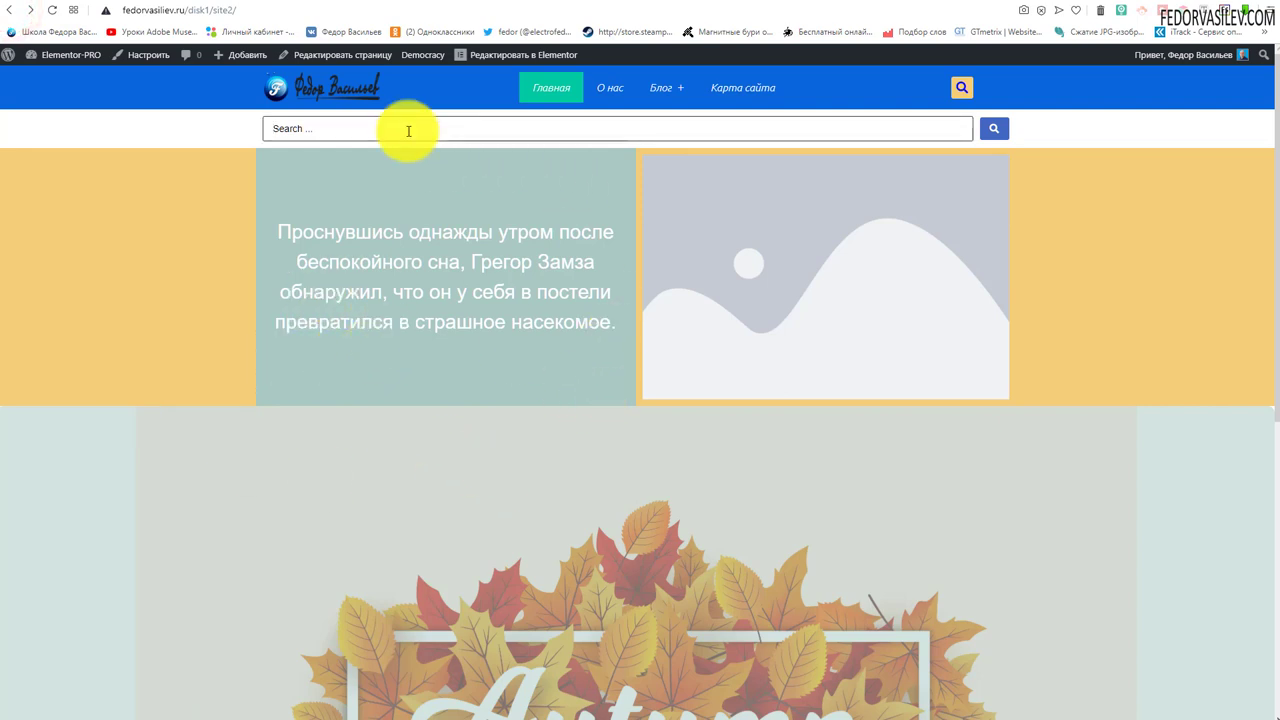
type("ю")
type("oo")
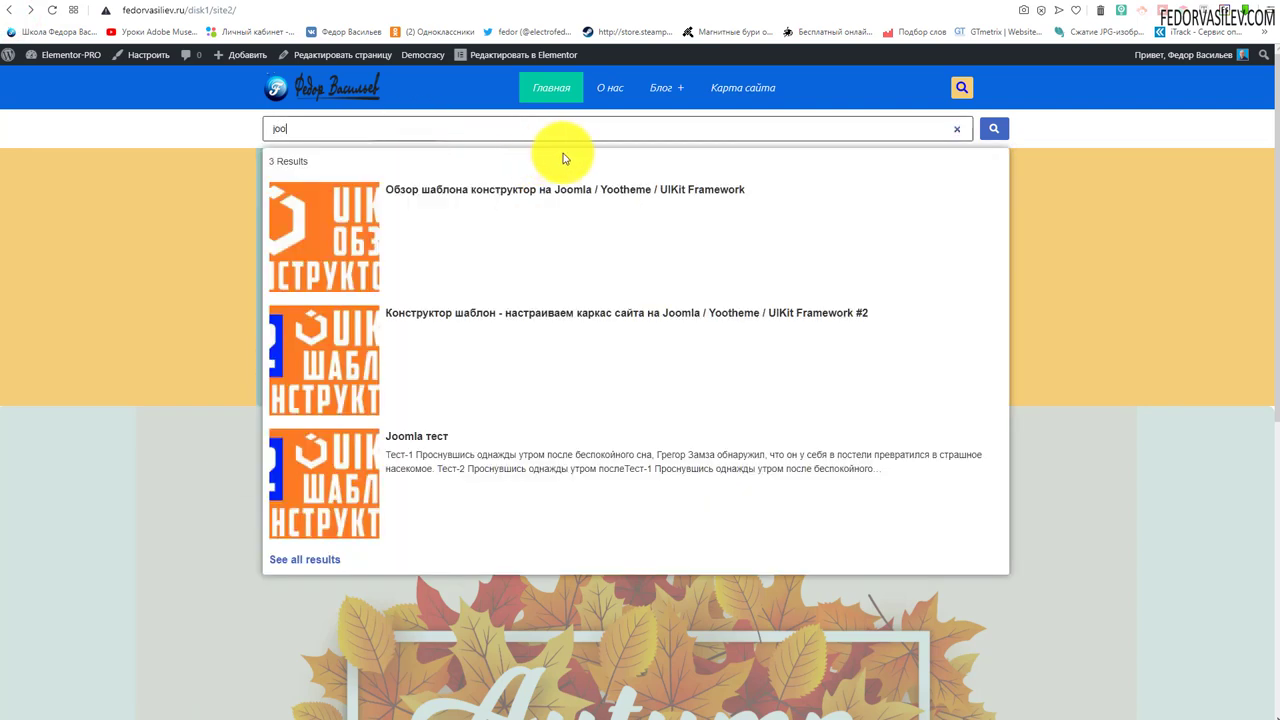
left_click(313, 245)
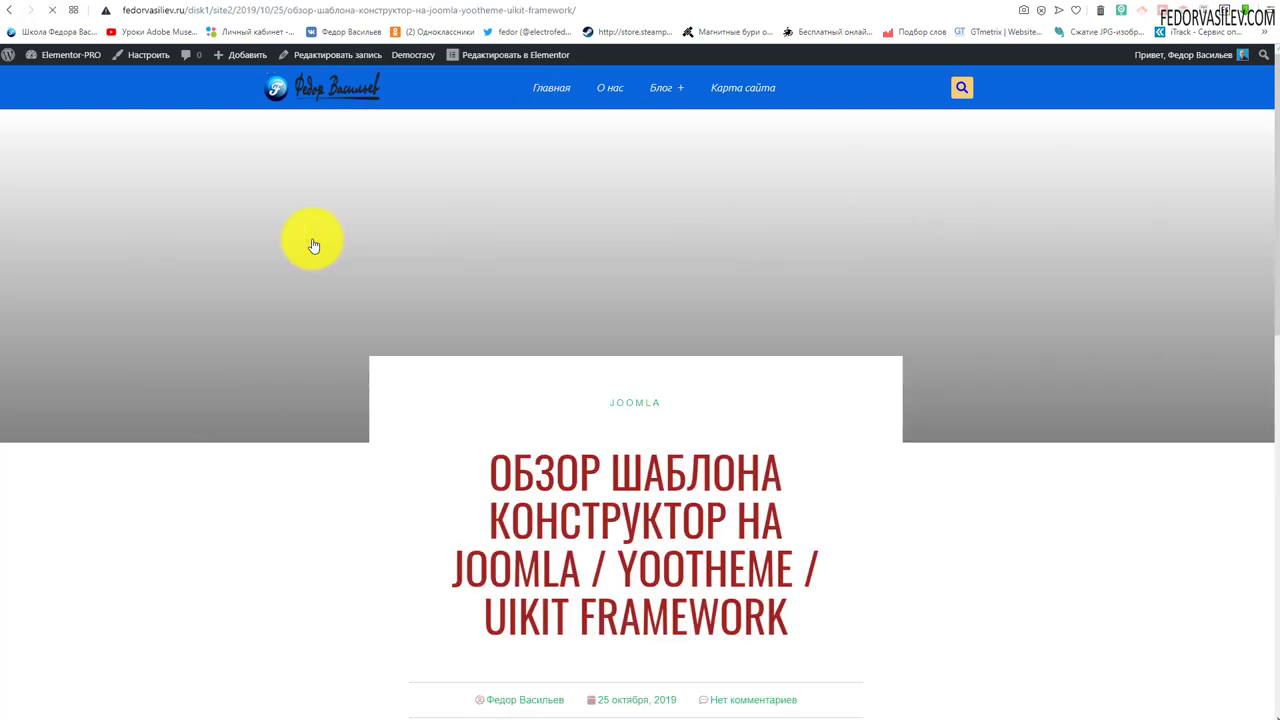
scroll(550, 480, "down", 15)
scroll(567, 507, "up", 15)
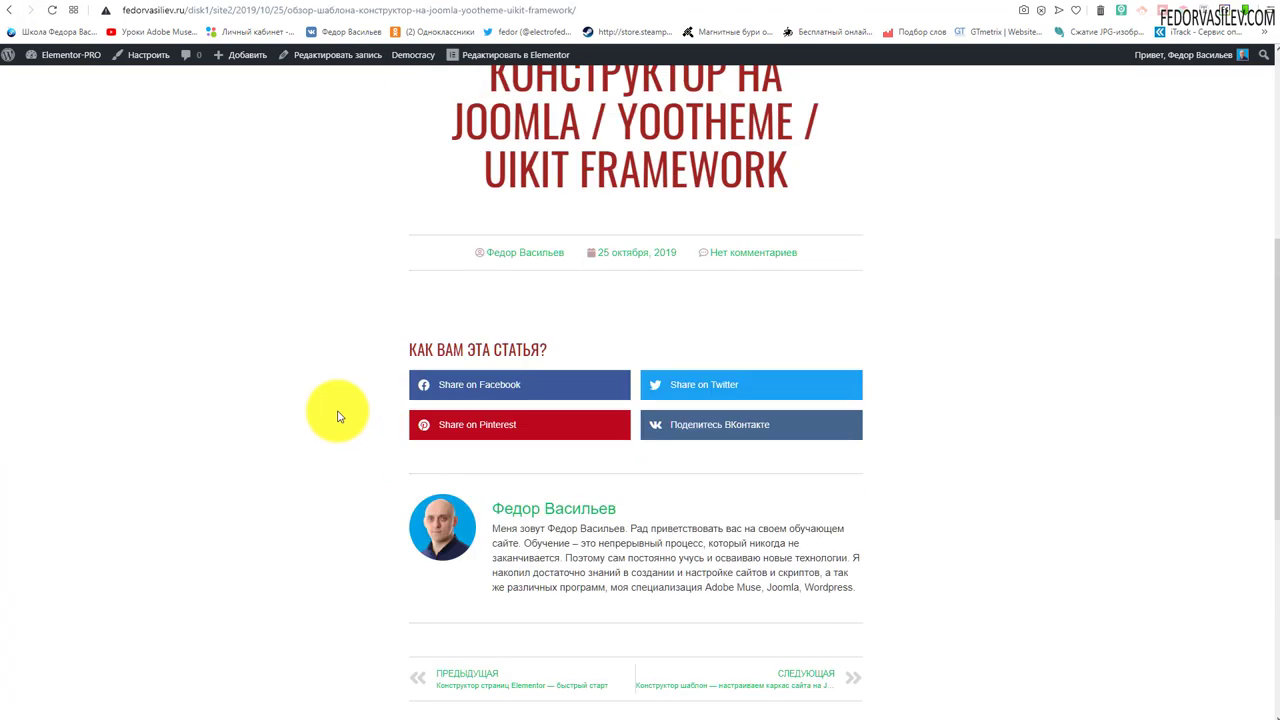
left_click(8, 10)
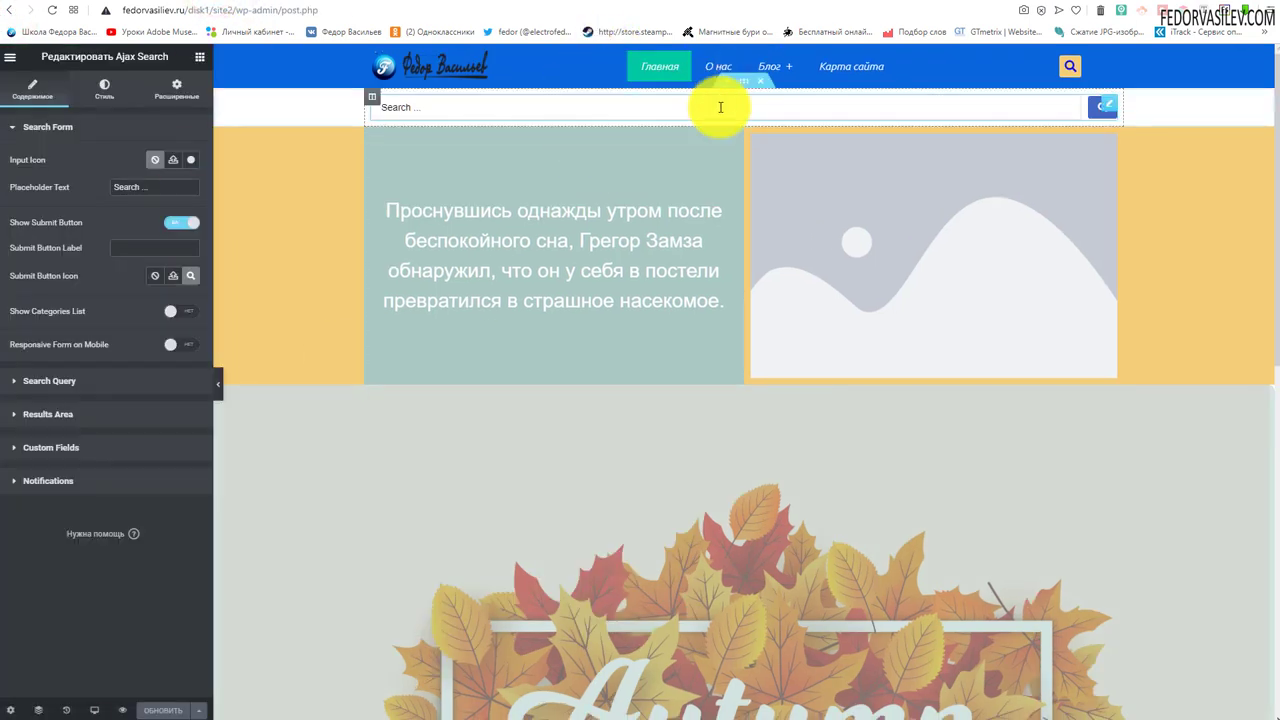
Step: Set the Ajax Search widget's placeholder text to "Поиск ..." in the Elementor editor
left_click(1109, 107)
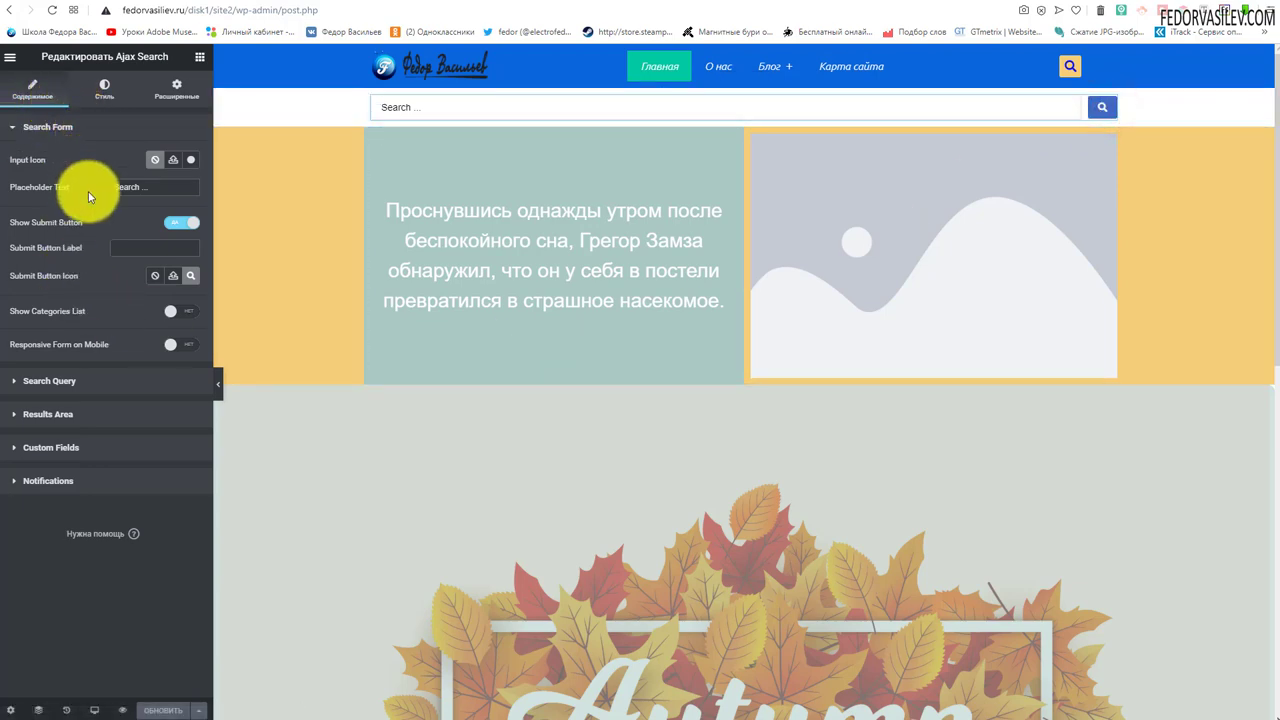
left_click(45, 128)
left_click(45, 128)
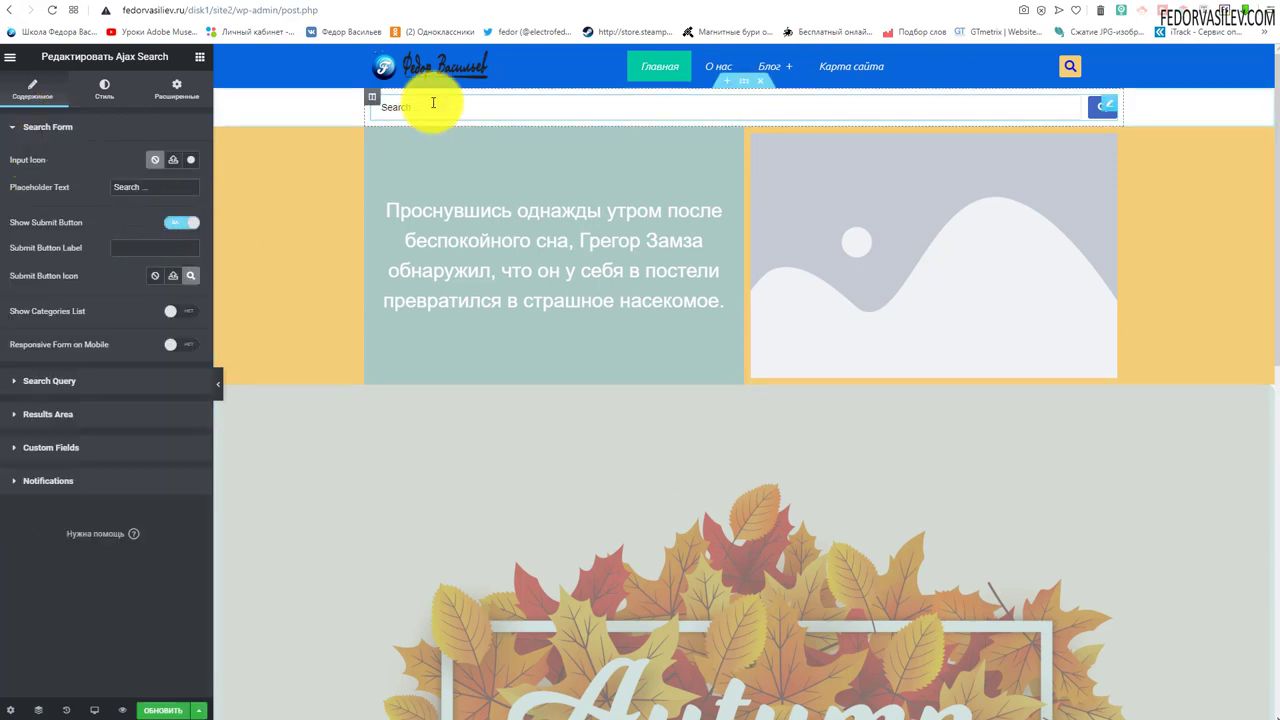
double_click(136, 187)
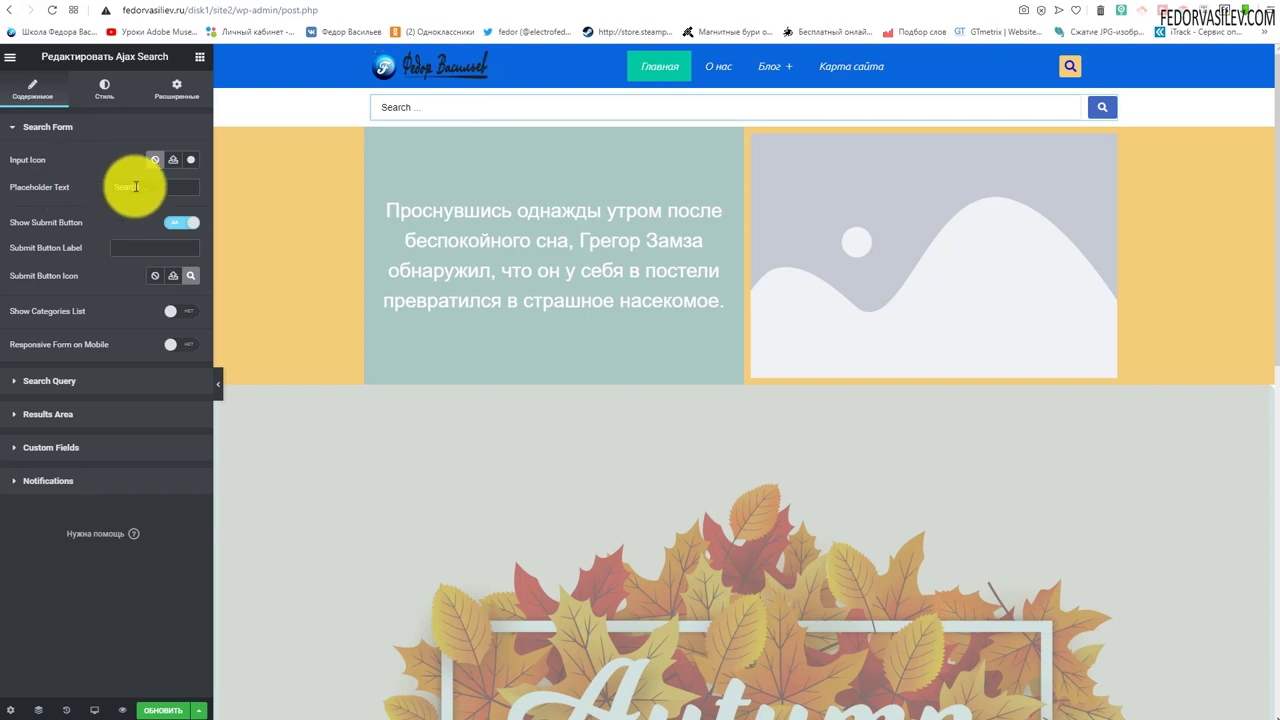
left_click(138, 187)
type("Поиск ...")
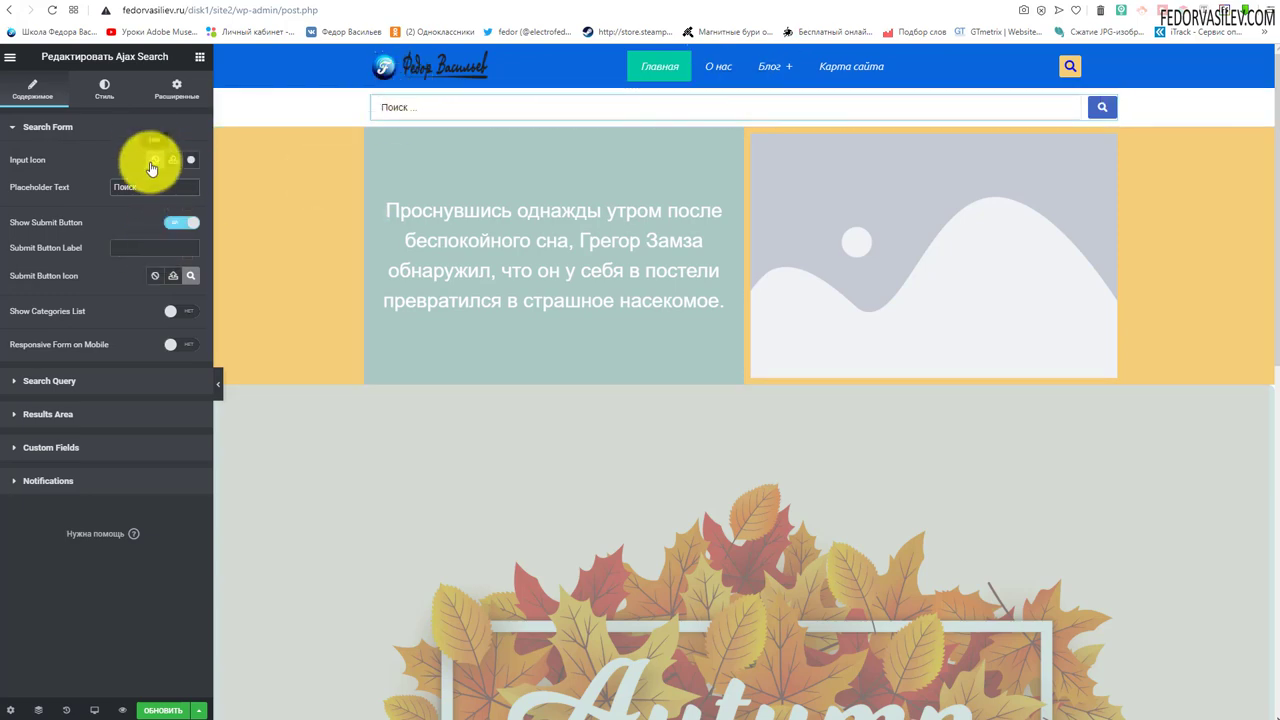
Step: Insert the Angry face from the icon library as the search form's input icon
left_click(188, 162)
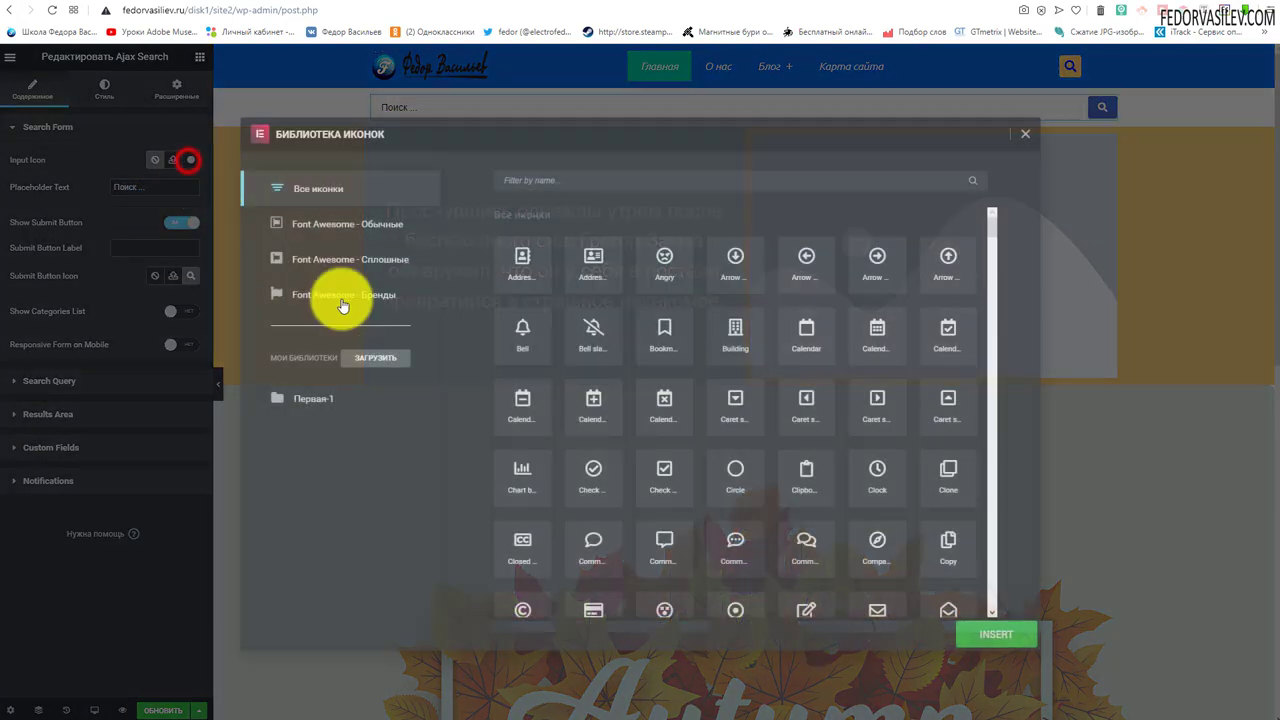
left_click(647, 268)
left_click(994, 634)
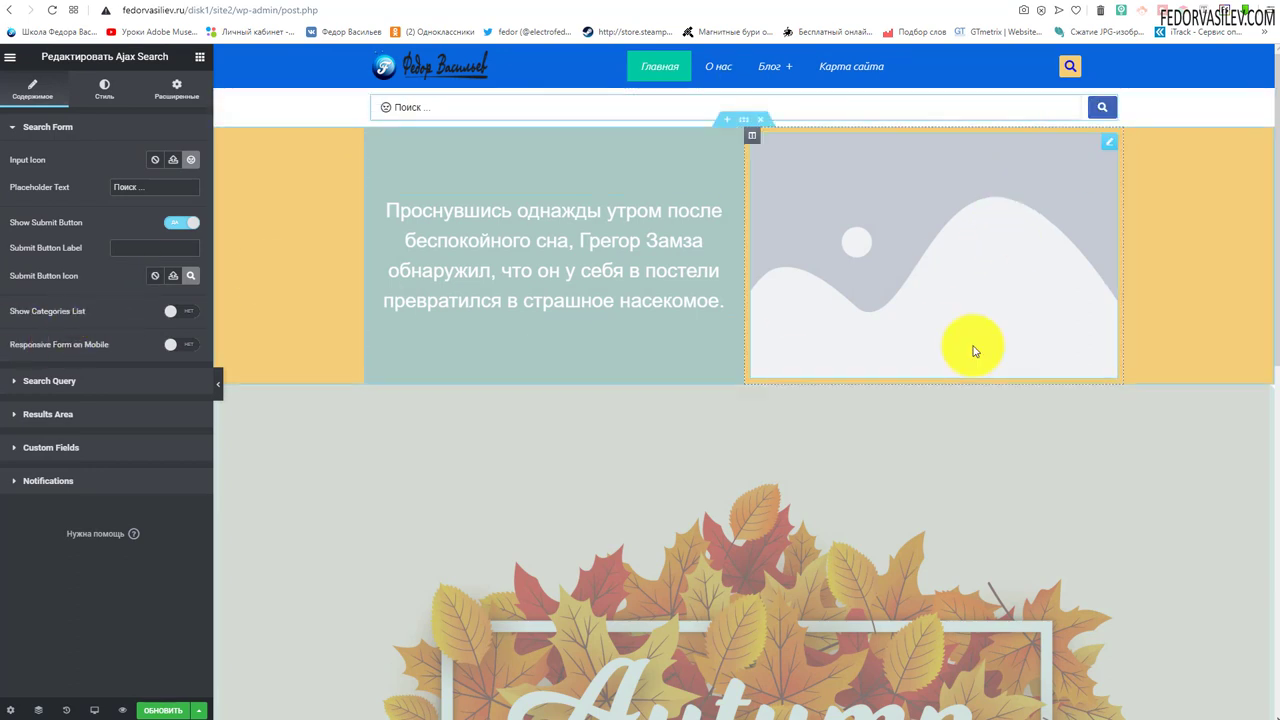
Step: Try the search form with the submit button hidden and shown again, test the button label "сыс" and clear it
left_click(172, 222)
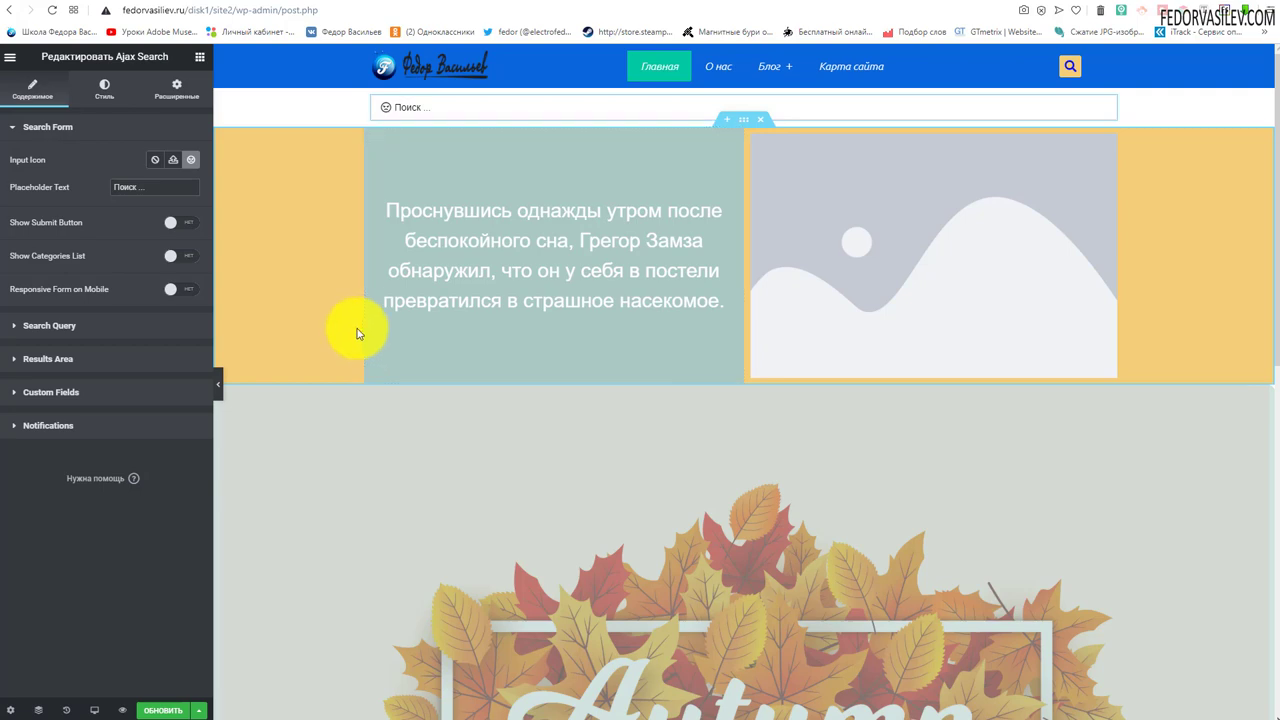
left_click(188, 223)
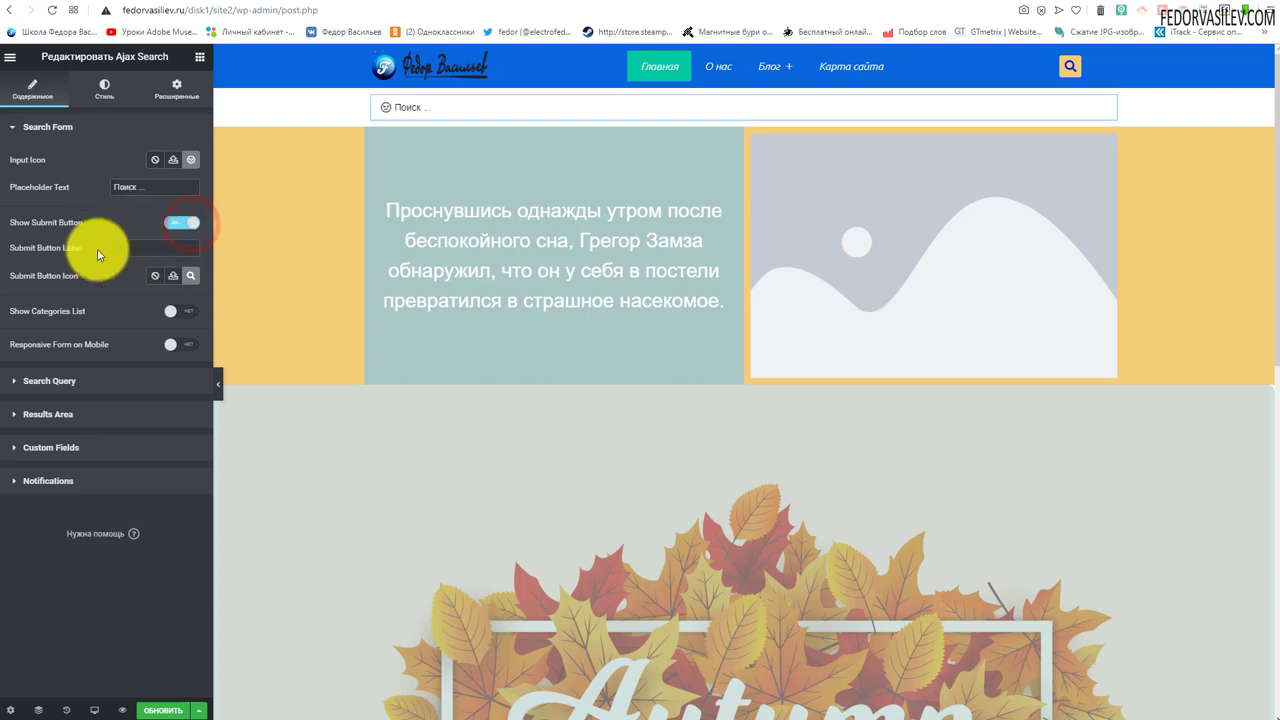
left_click(123, 248)
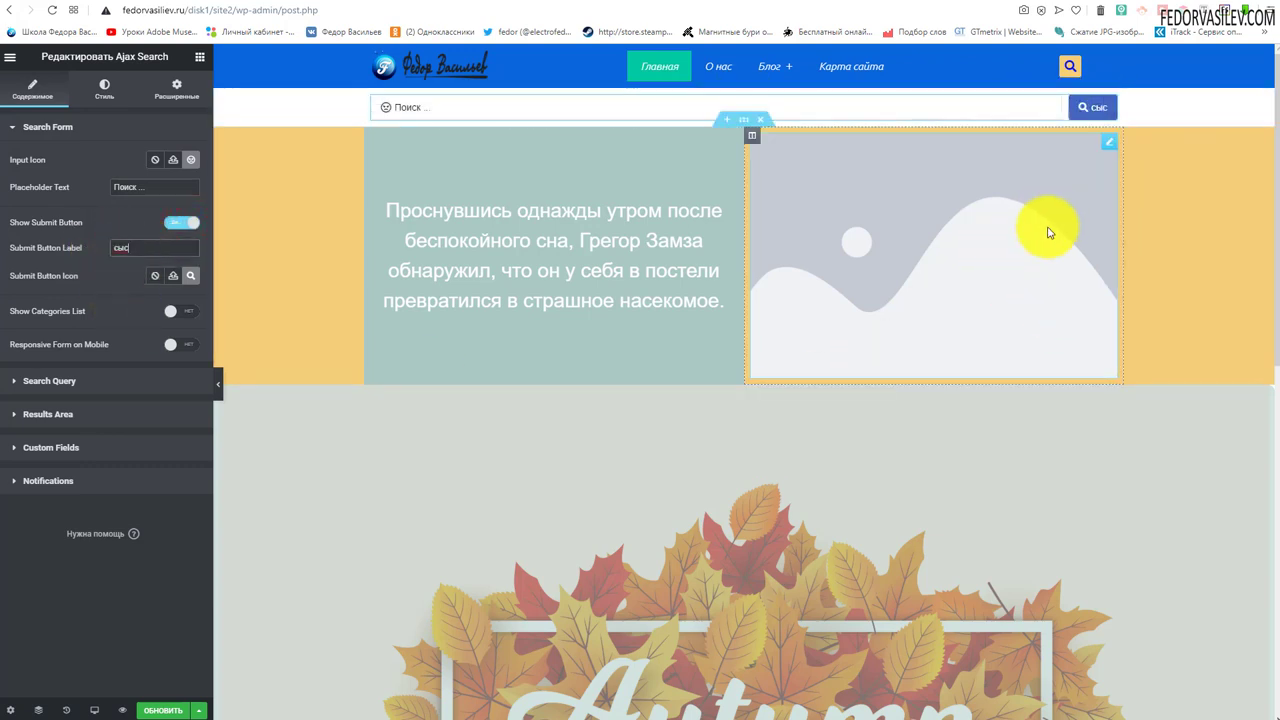
key("BackSpace")
key("BackSpace")
key("BackSpace")
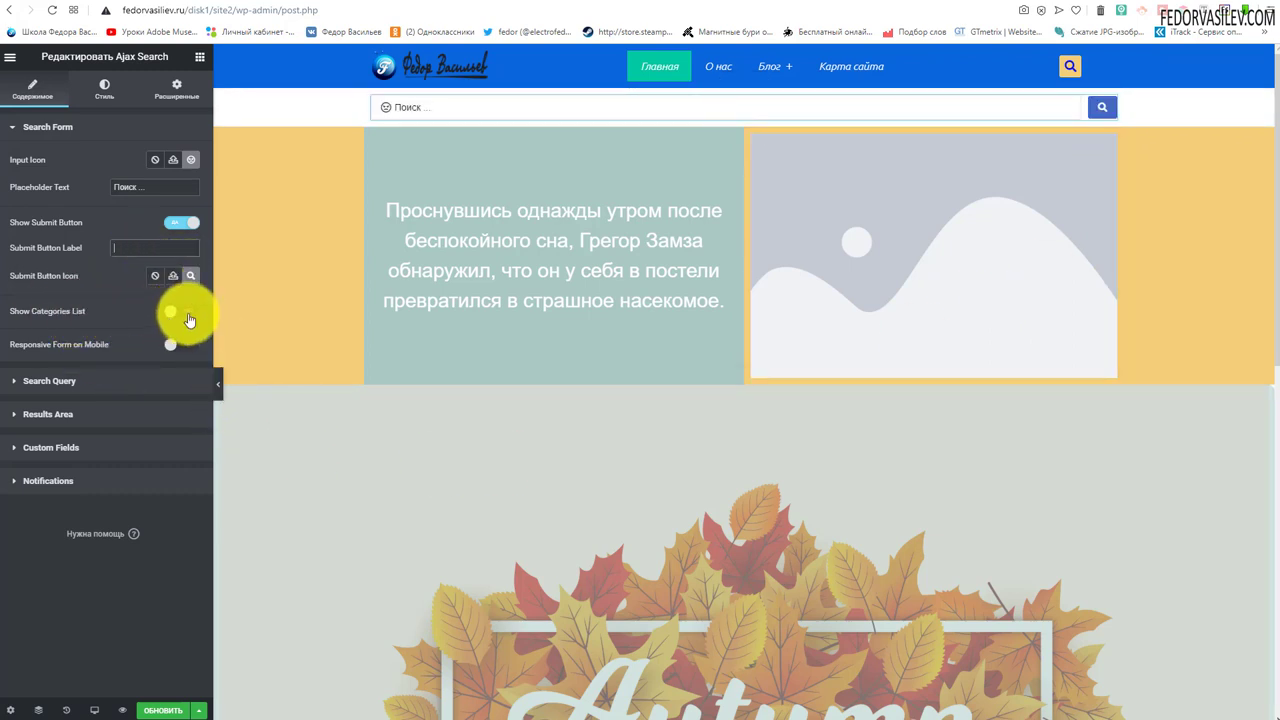
Step: Enable the categories list in the search form and check its entries and the available taxonomy options
left_click(188, 311)
left_click(1003, 107)
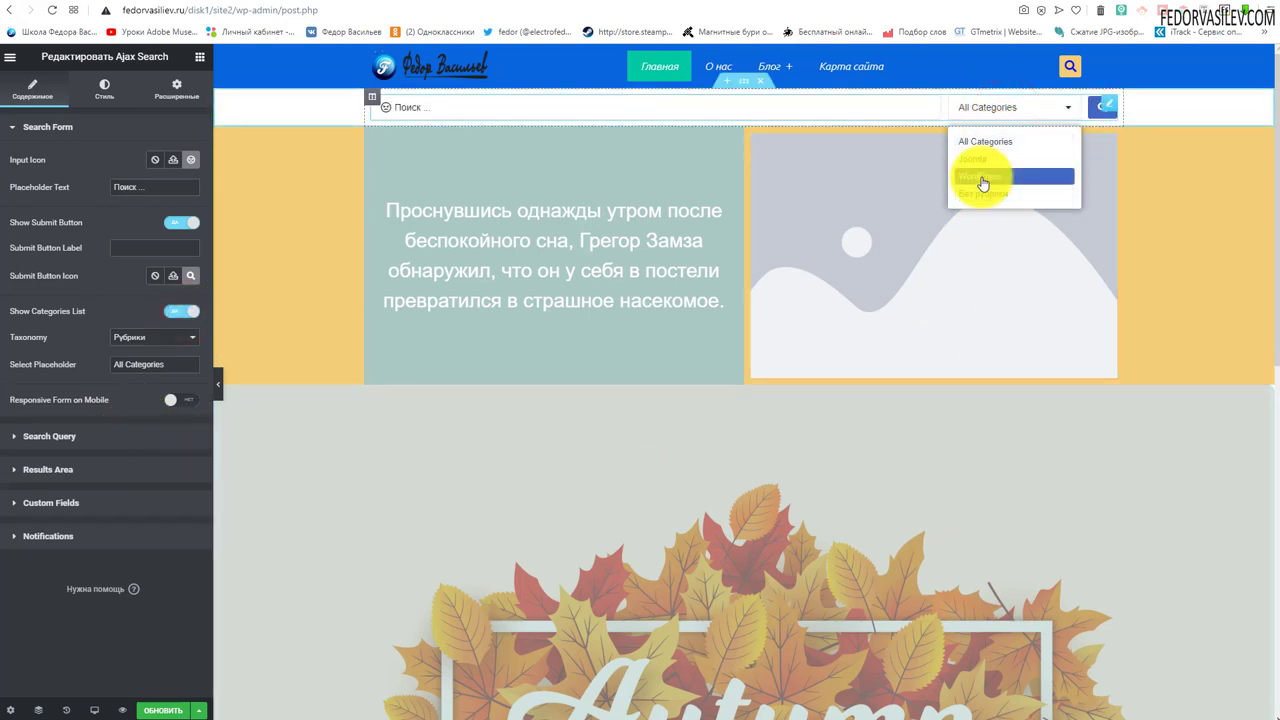
left_click(150, 337)
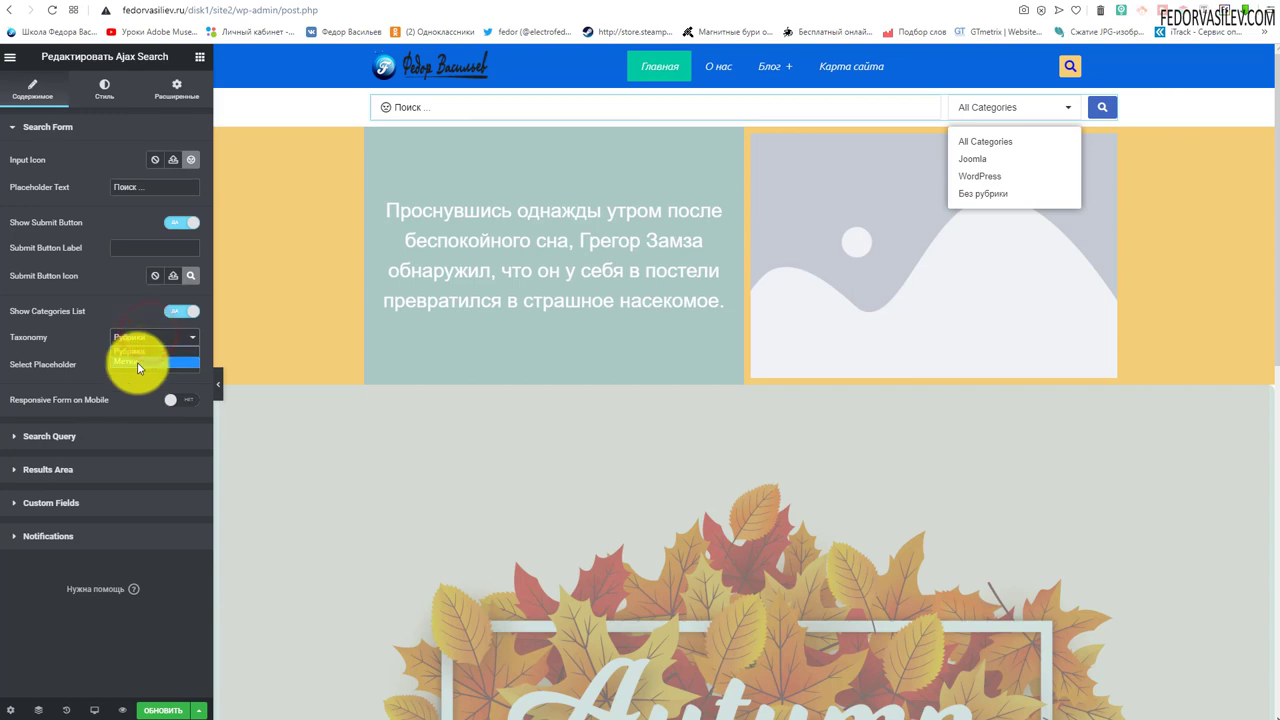
left_click(88, 337)
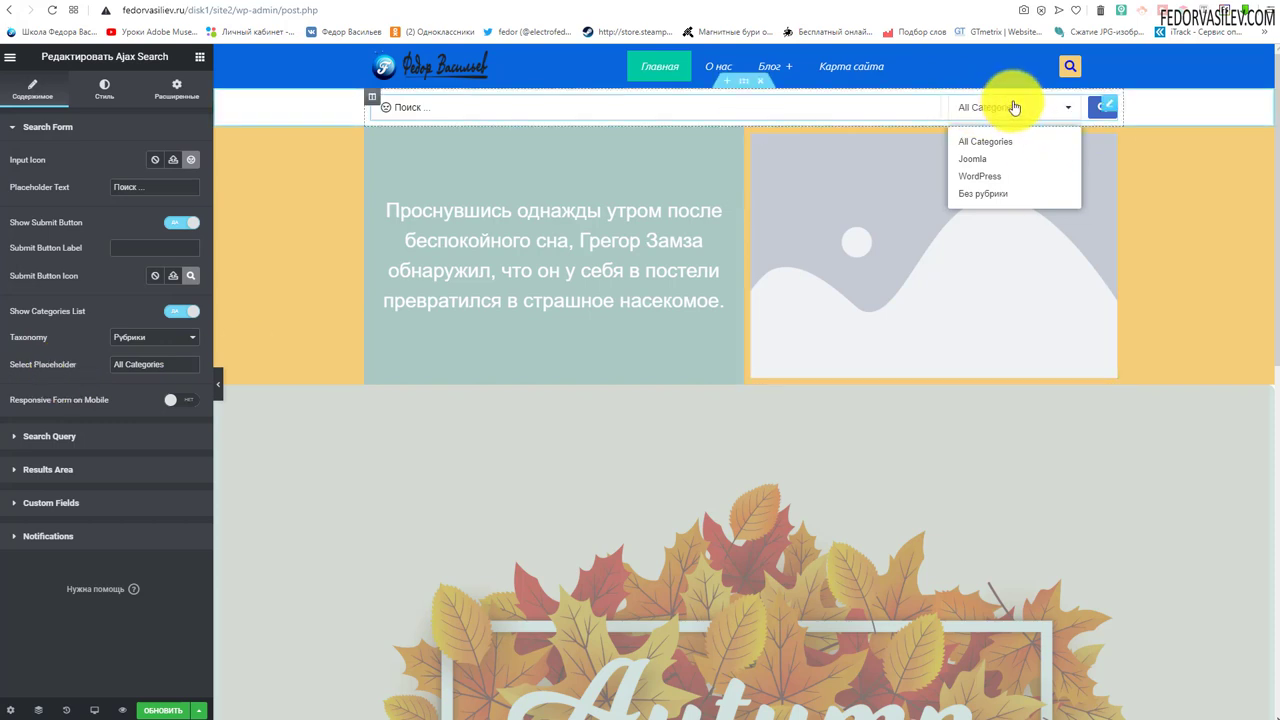
Step: Set the categories list's placeholder to "Выберите рубрику" and check the list in the page preview
left_click(179, 362)
triple_click(178, 362)
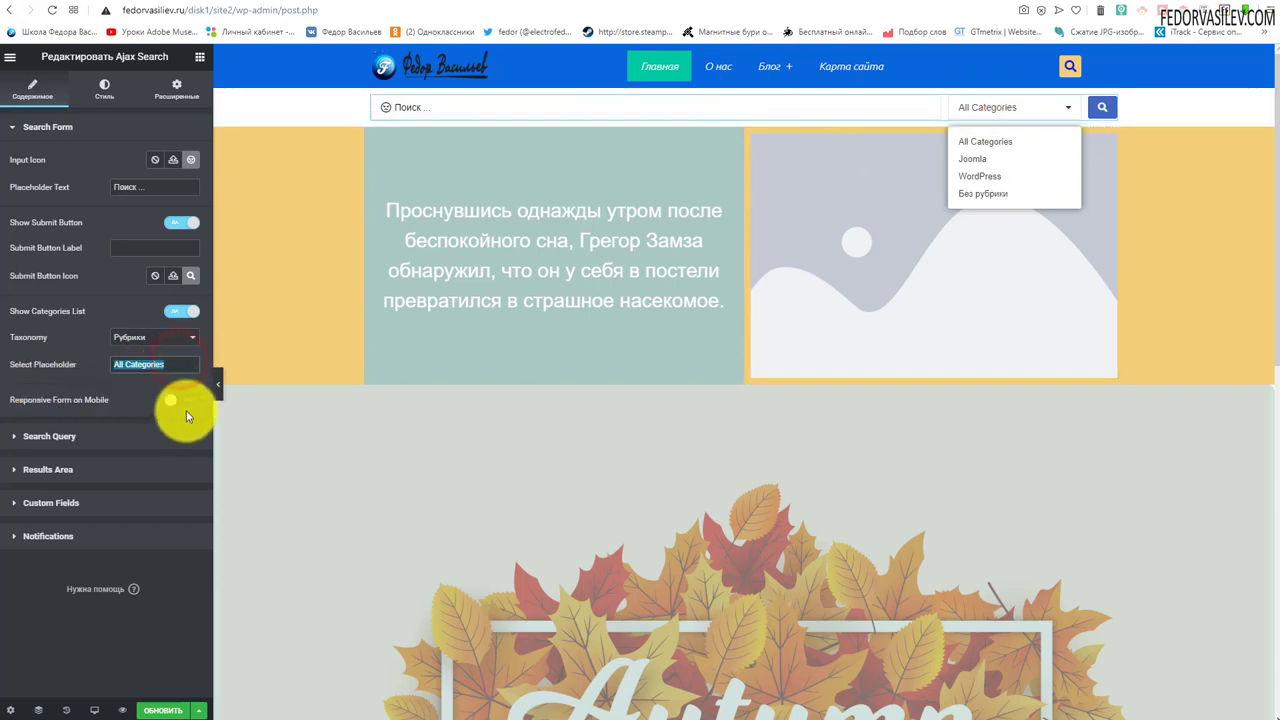
type("Выберите рубрику")
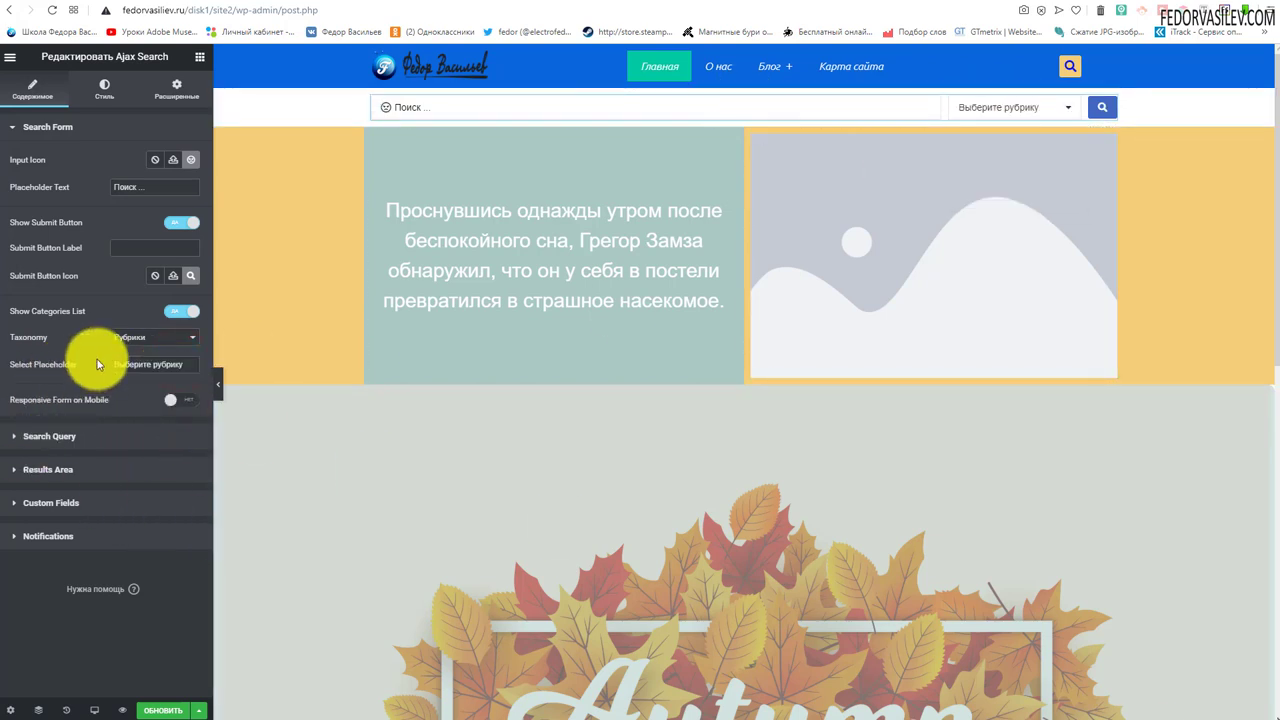
left_click(1032, 107)
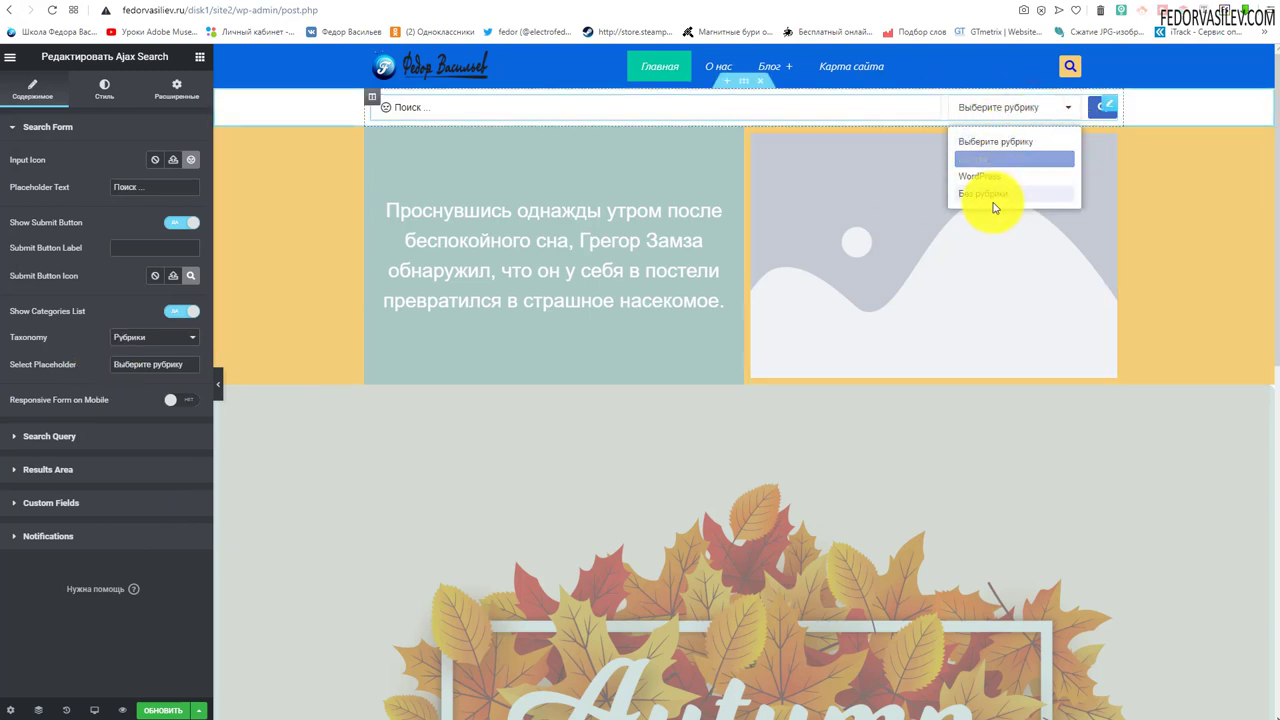
left_click(1180, 115)
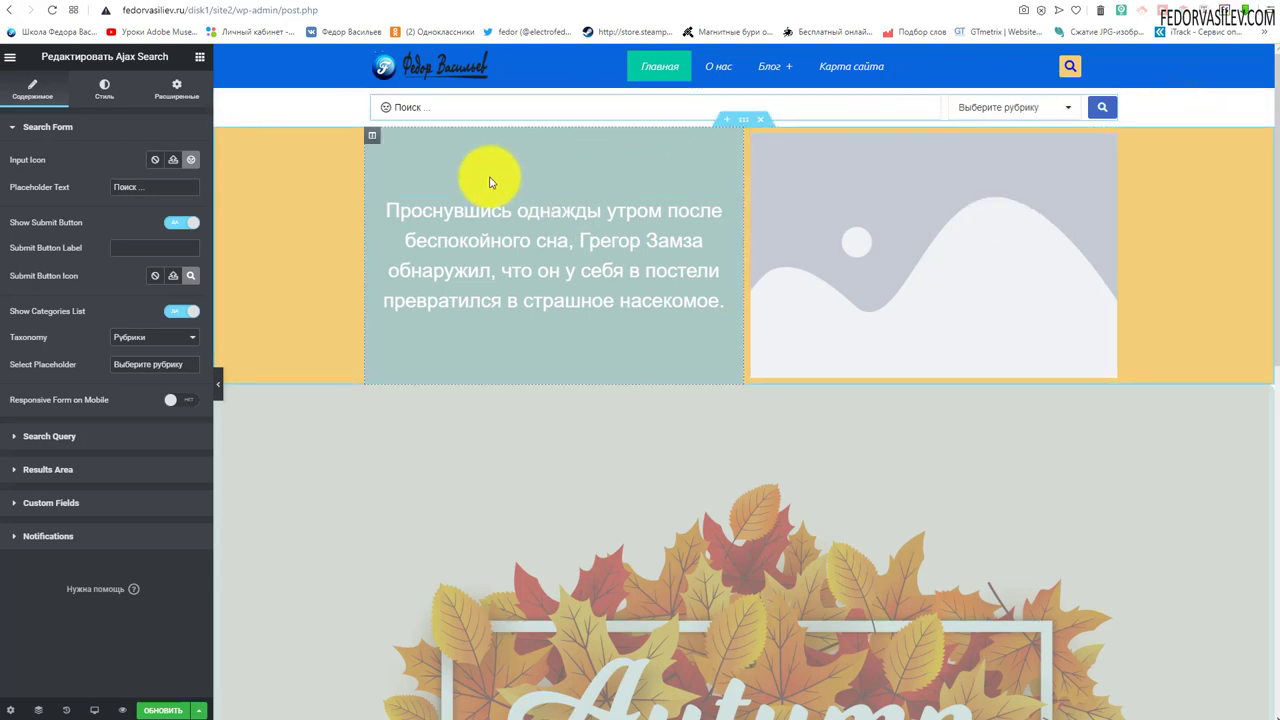
Step: Enable the responsive form on mobile while previewing the page at phone size, and return to the desktop preview
left_click(94, 710)
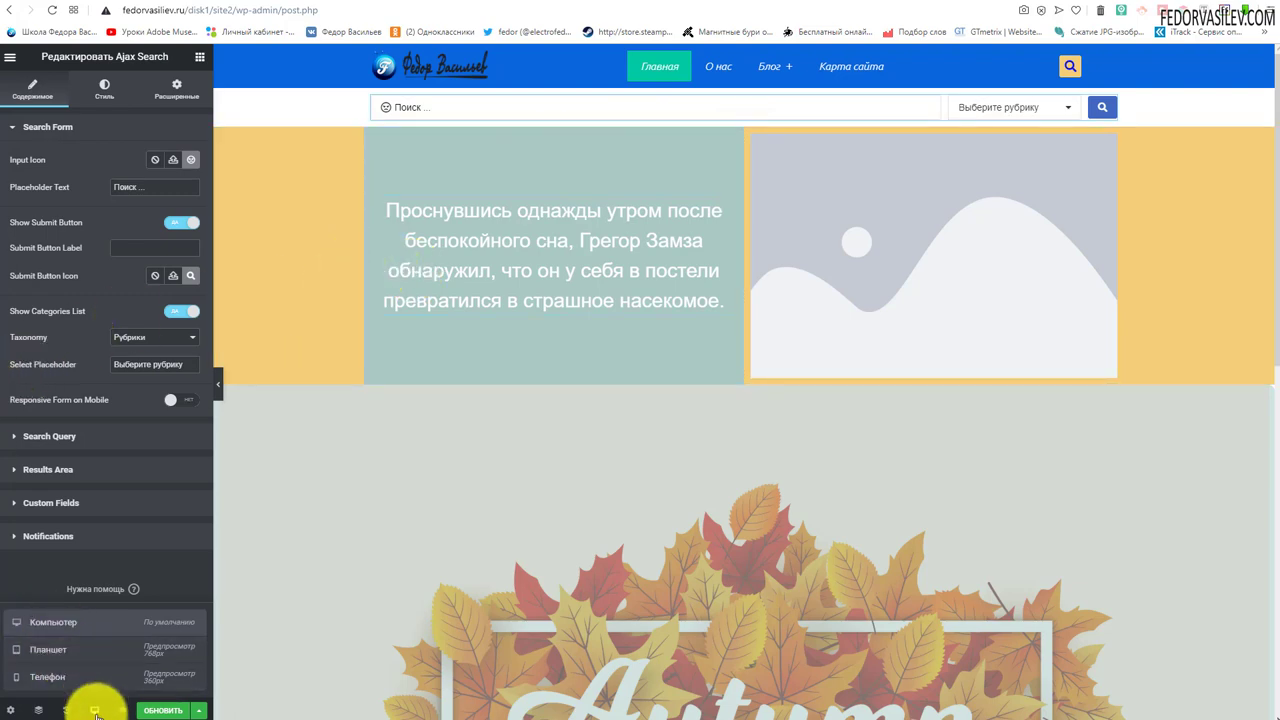
left_click(68, 685)
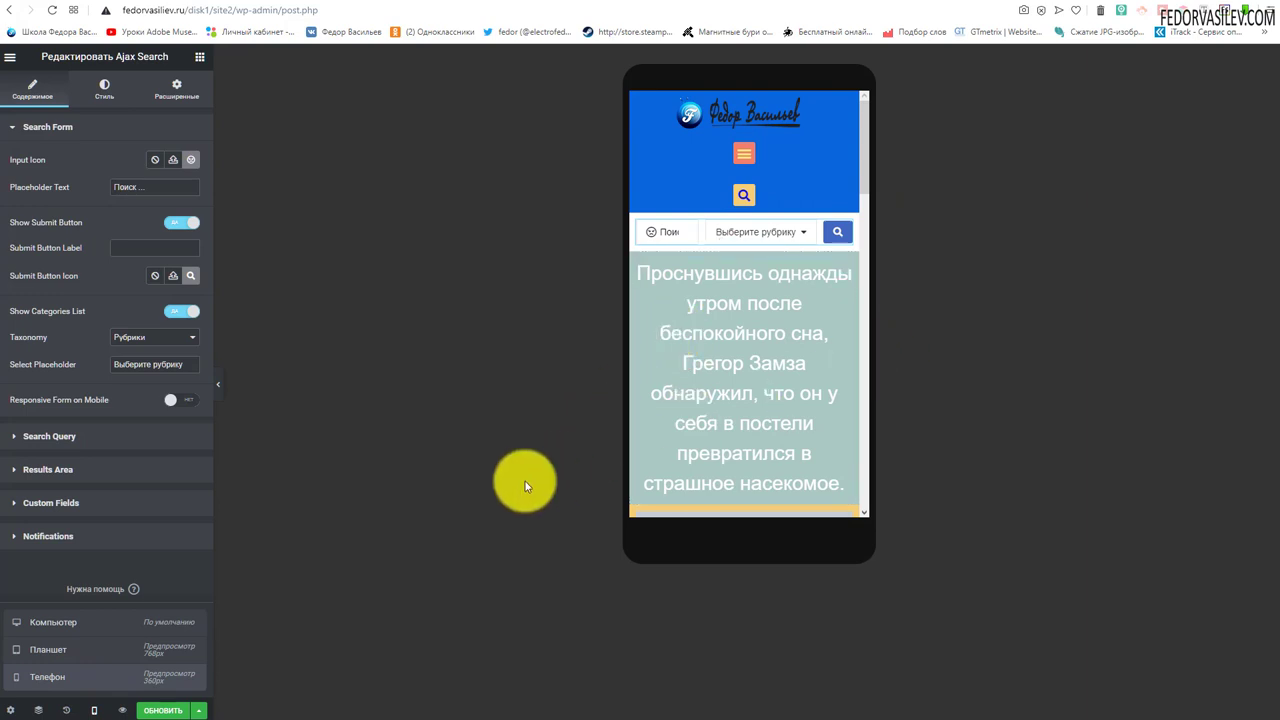
left_click(178, 406)
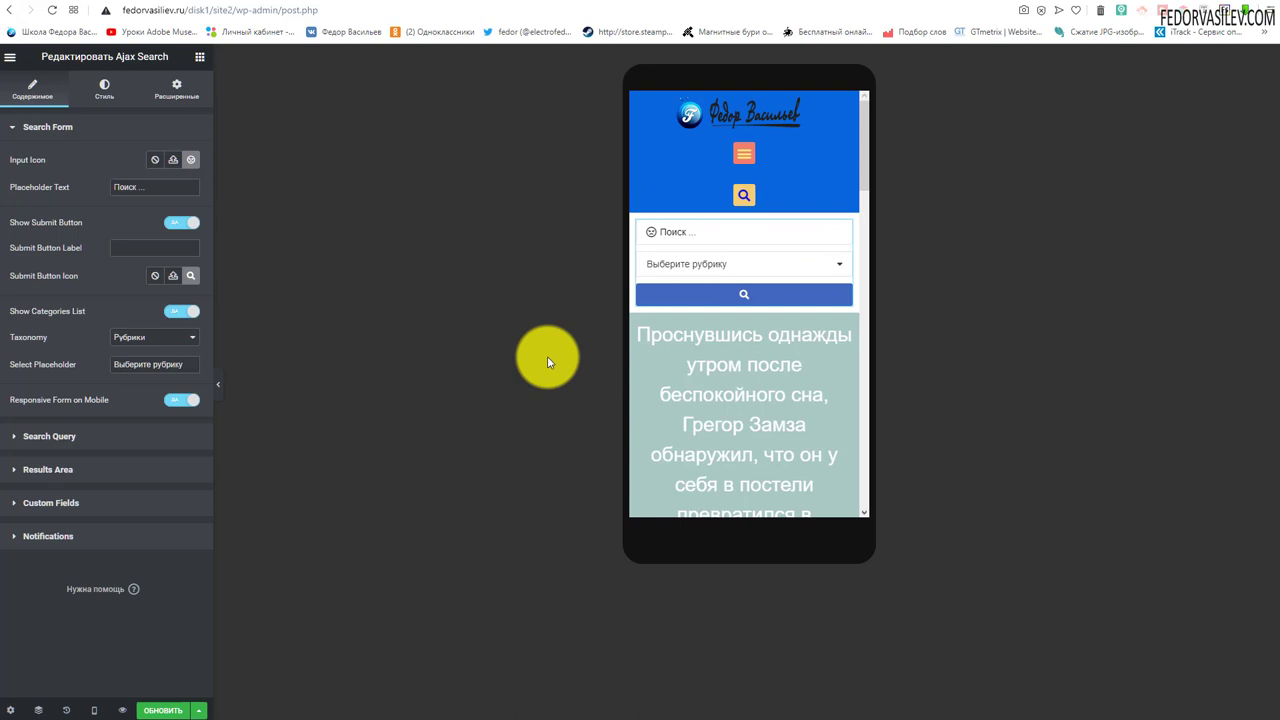
left_click(94, 710)
left_click(79, 630)
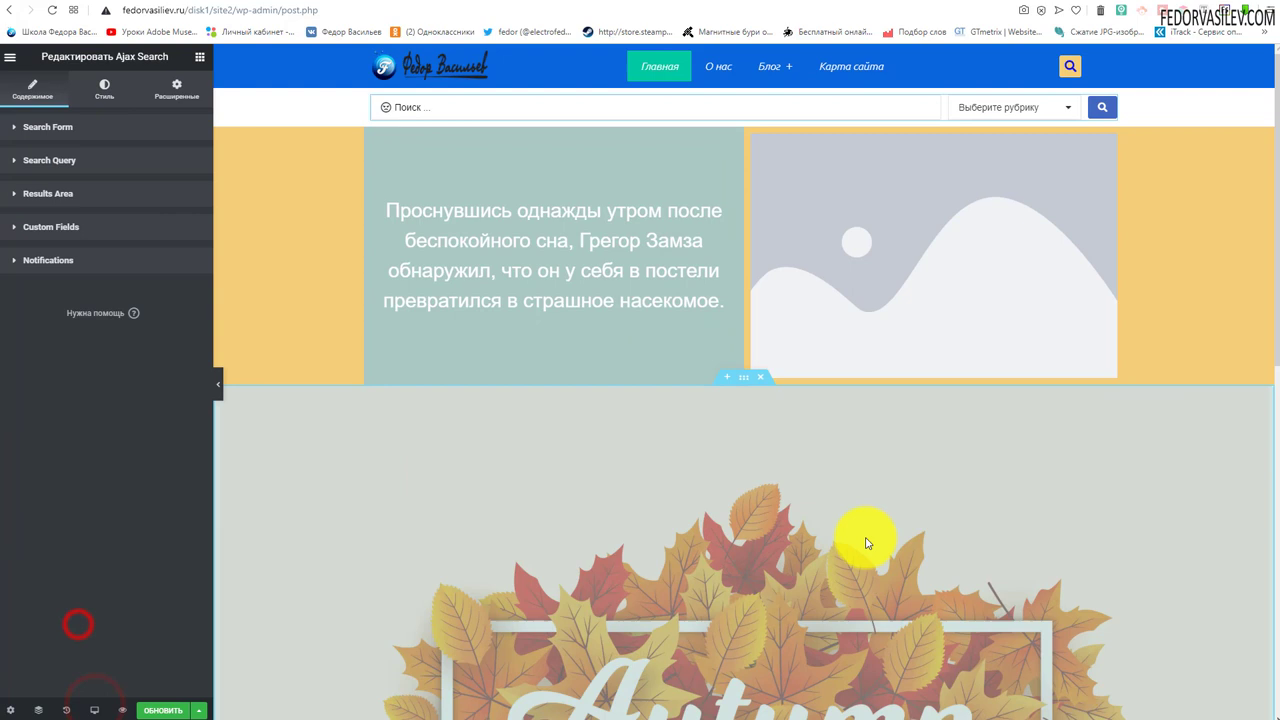
Step: Enable searching by the current query in the widget's Search Query settings
left_click(60, 158)
left_click(170, 196)
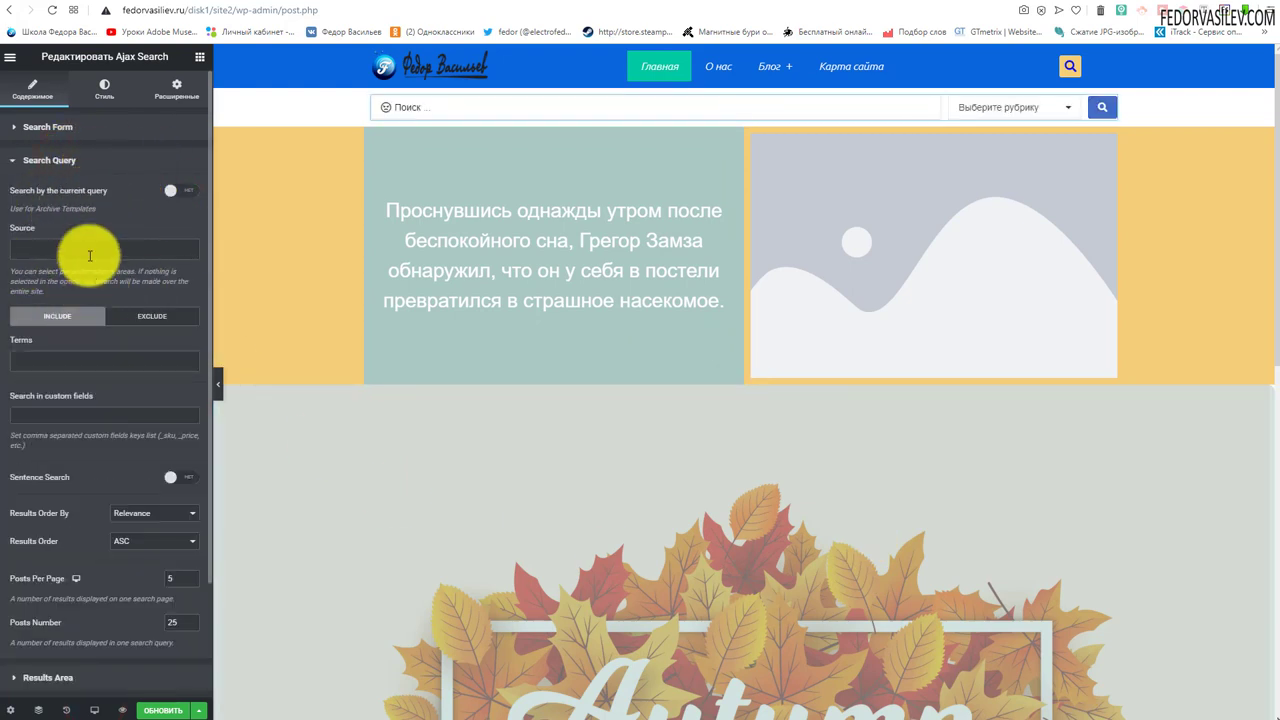
left_click(189, 190)
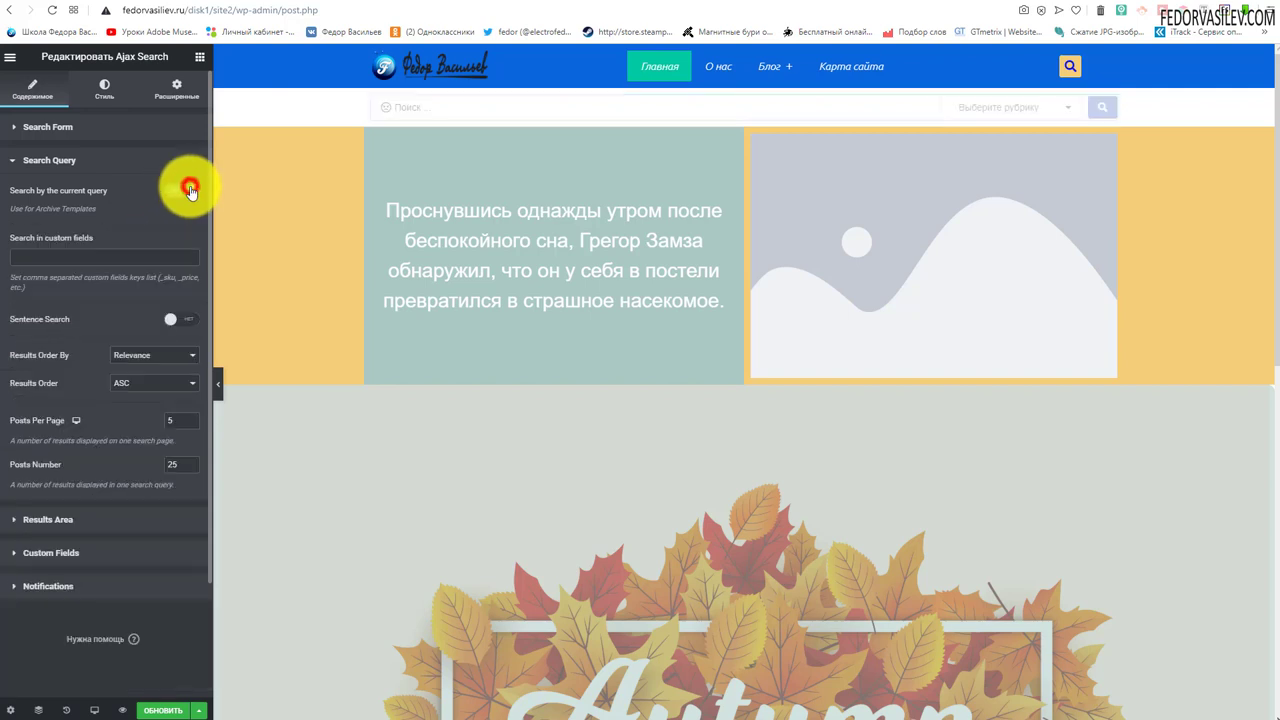
left_click(183, 192)
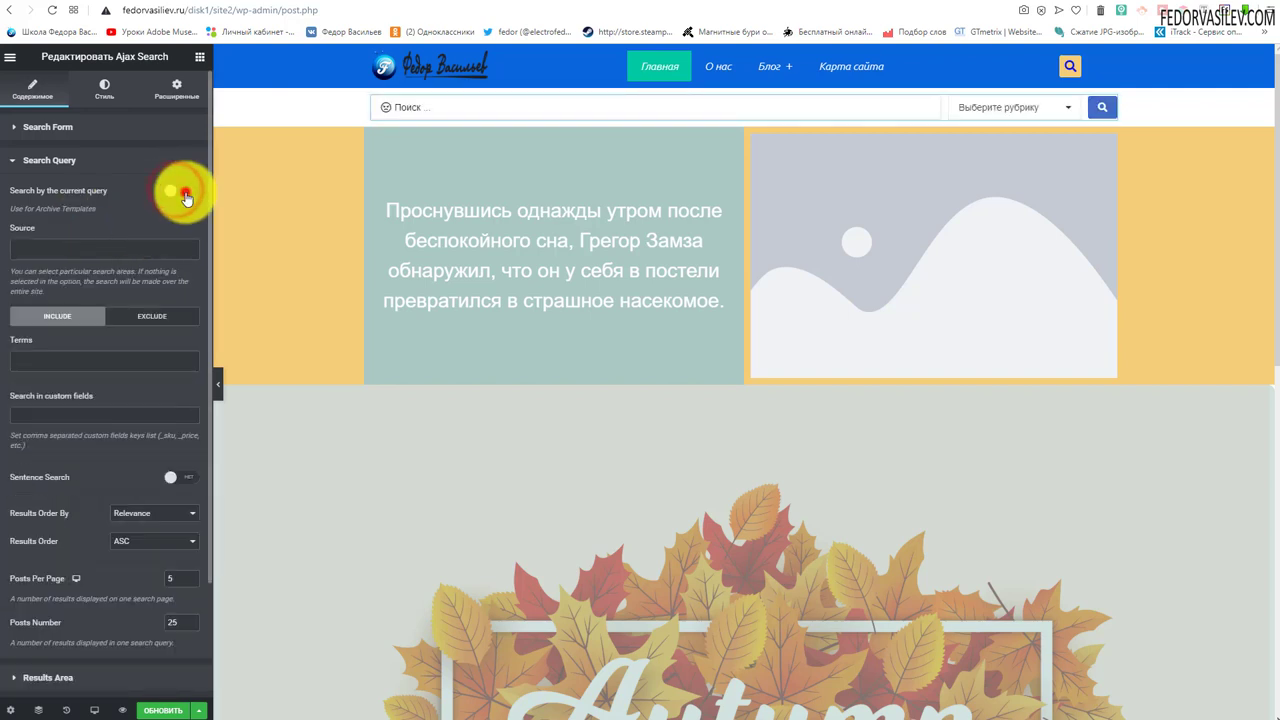
left_click(185, 193)
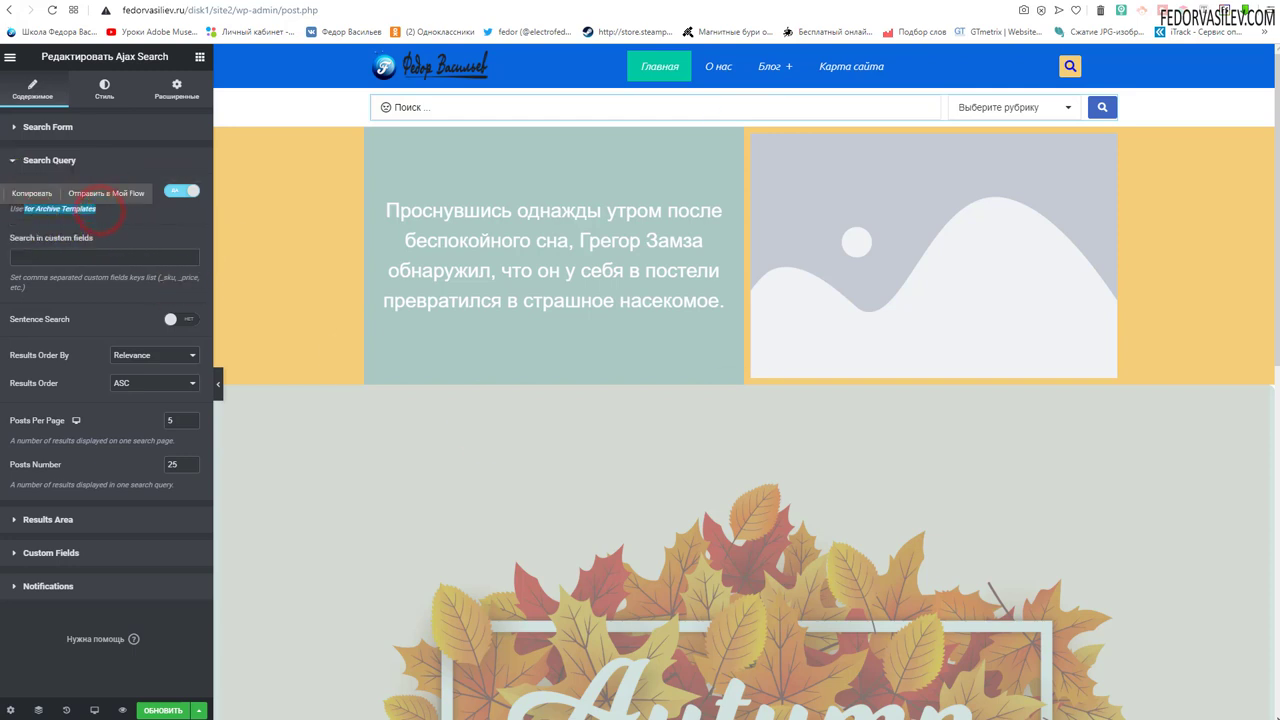
Step: Examine the custom fields search setting and its hint about comma-separated field keys
left_click(72, 258)
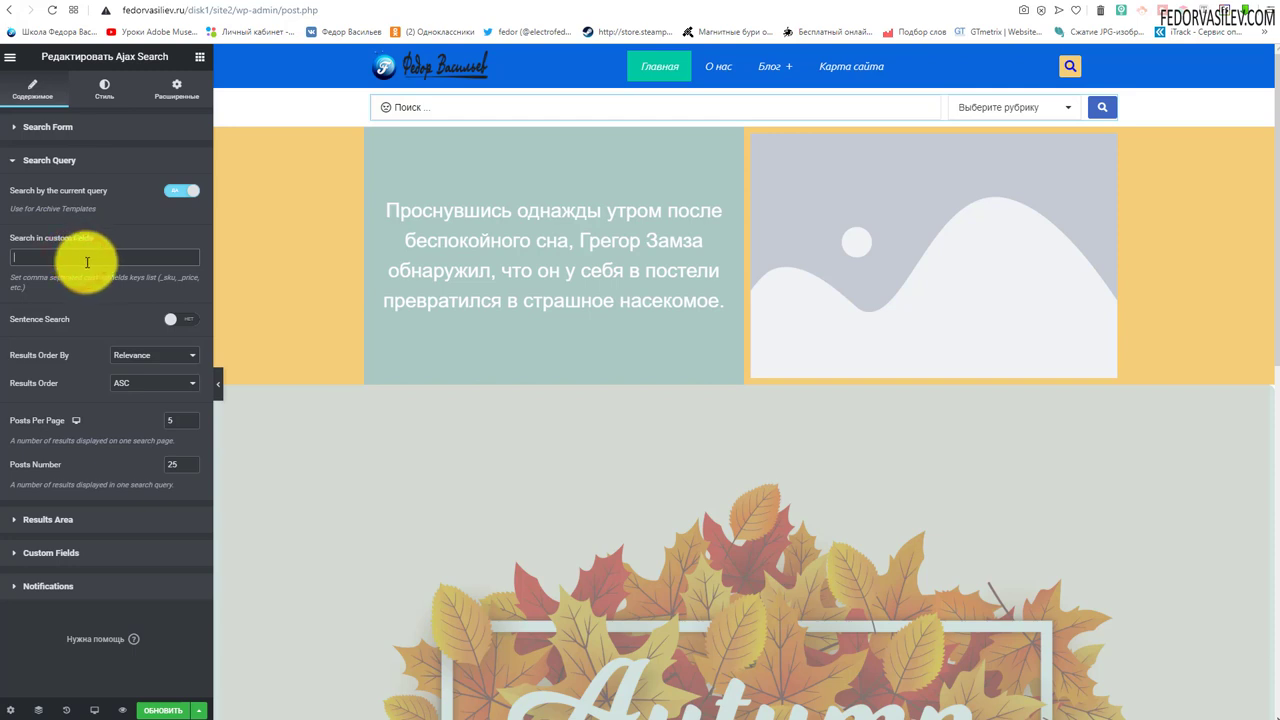
left_click_drag(38, 287, 8, 284)
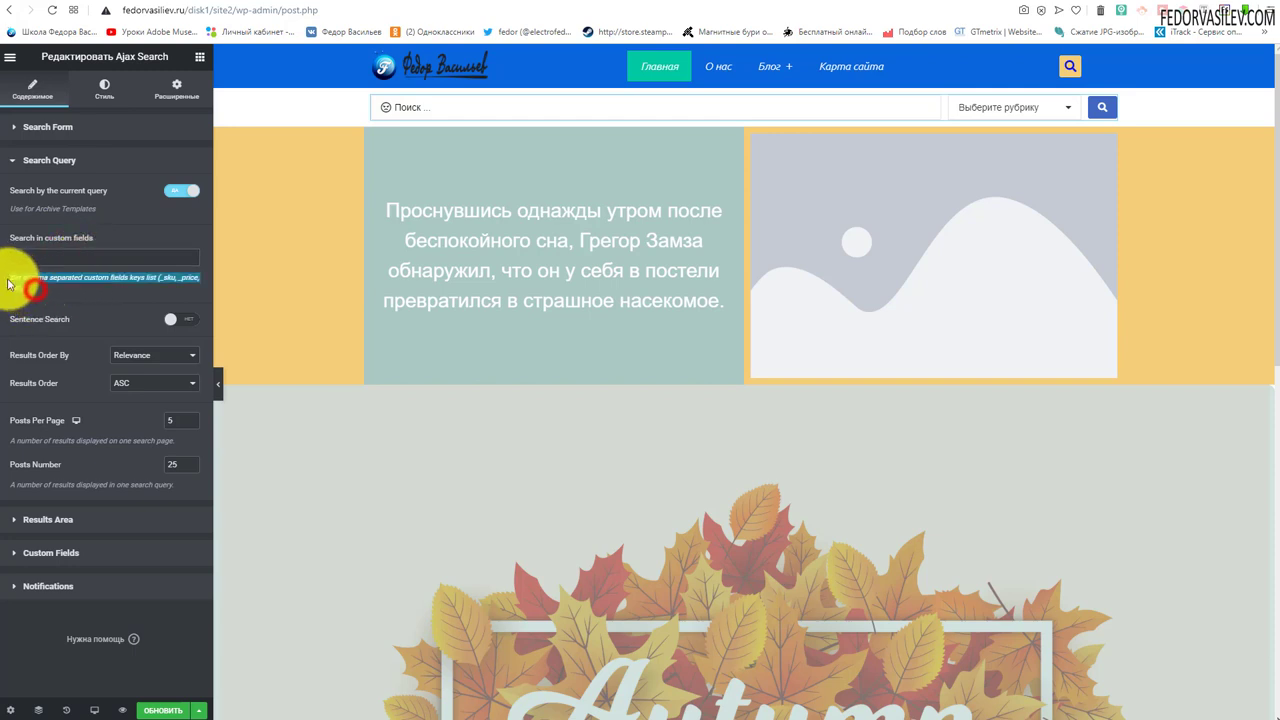
triple_click(162, 293)
left_click(106, 284)
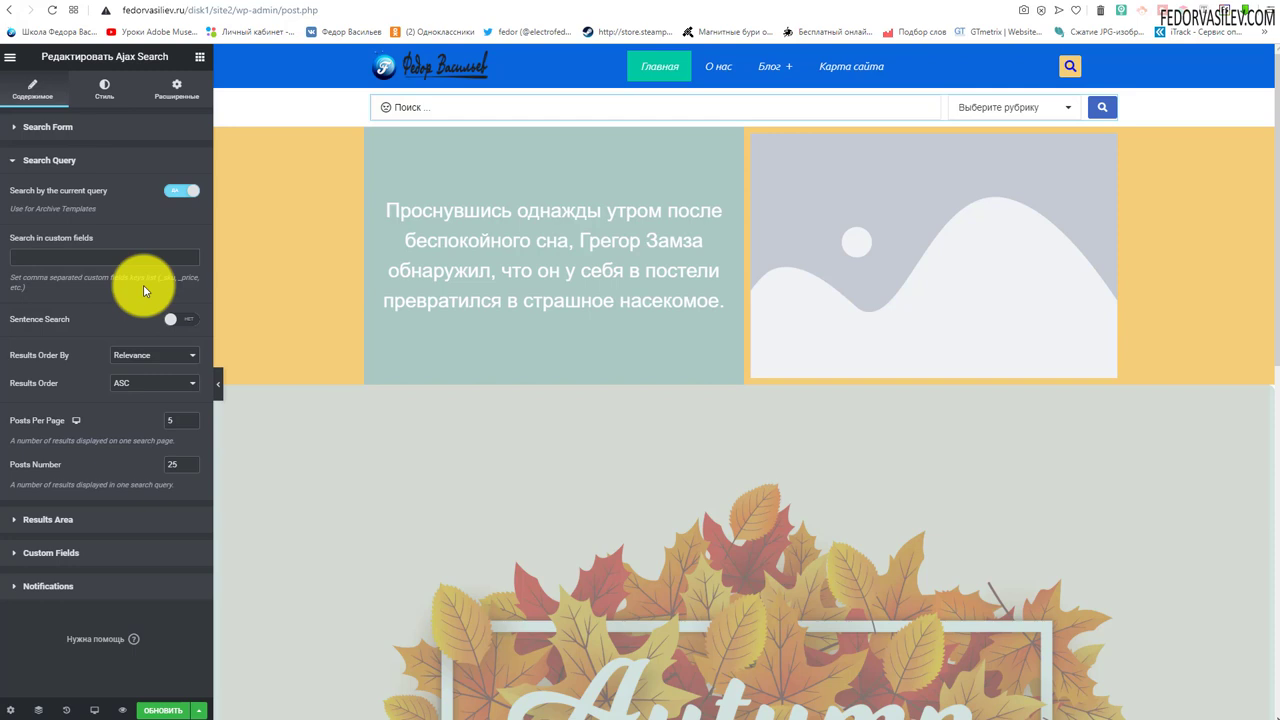
left_click(156, 257)
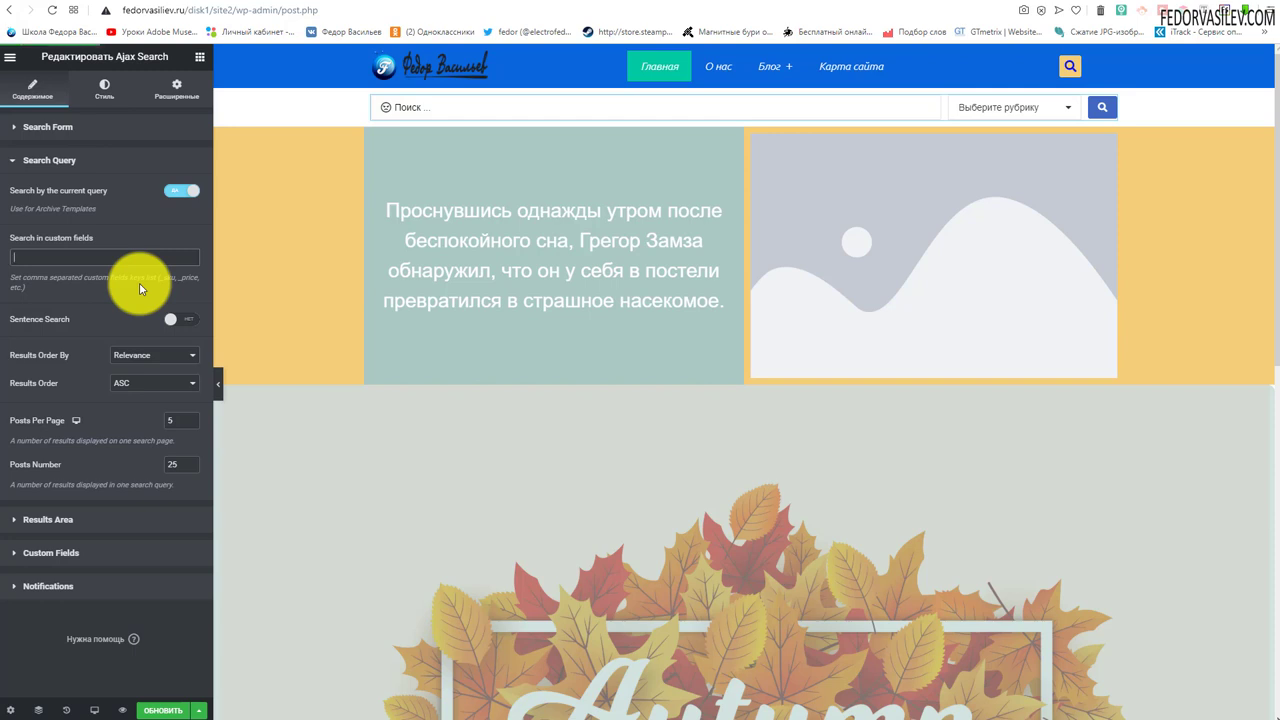
left_click(125, 256)
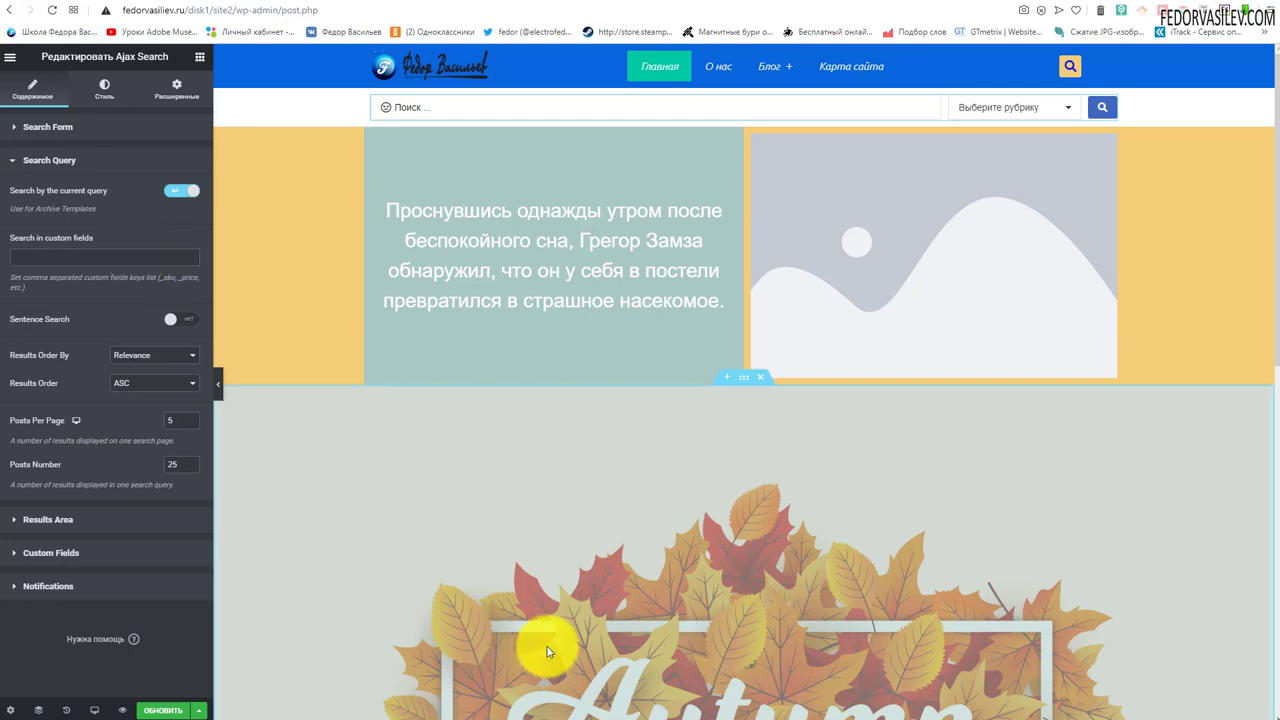
Step: Review the available sorting criteria and order directions for the search results without changing them
left_click(145, 356)
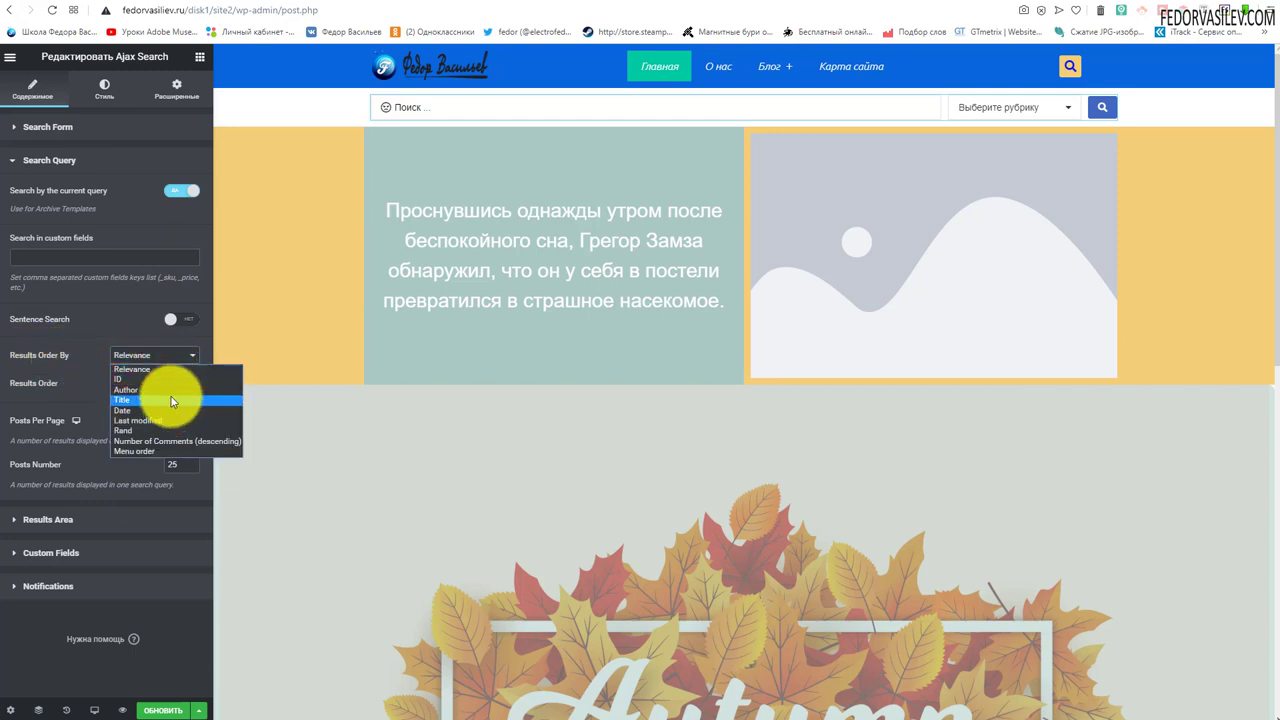
left_click(96, 357)
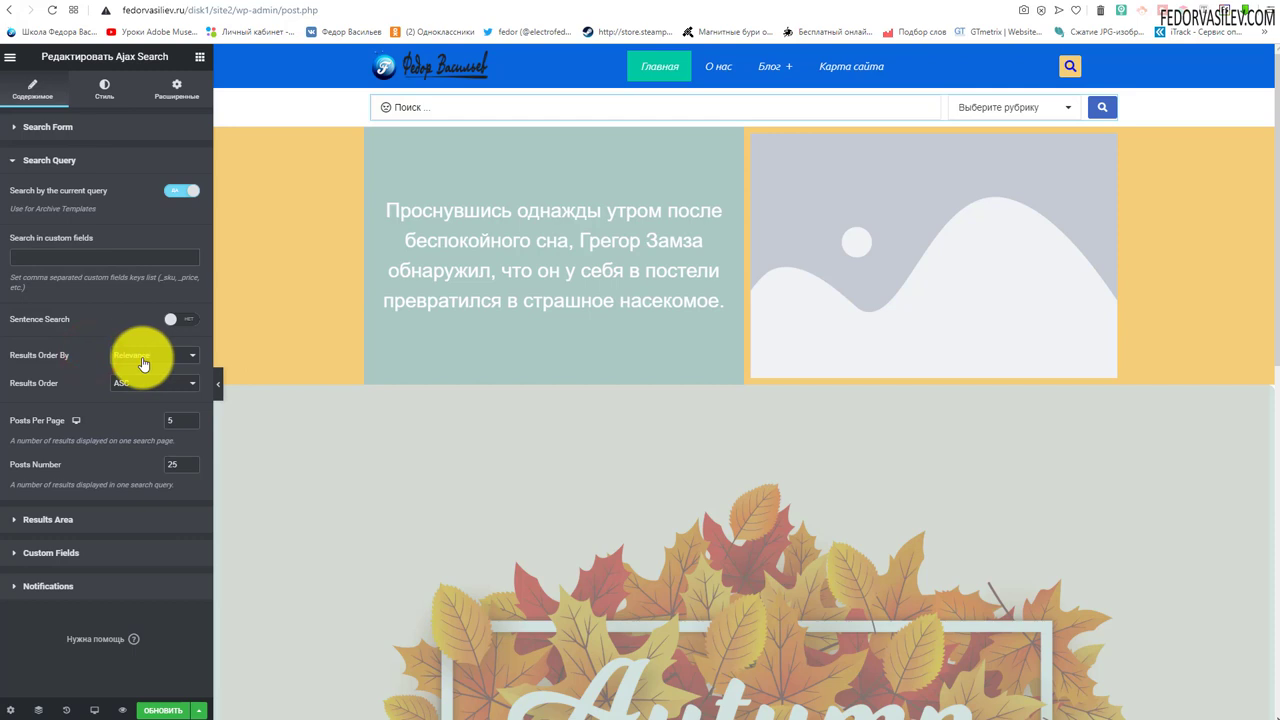
left_click(143, 360)
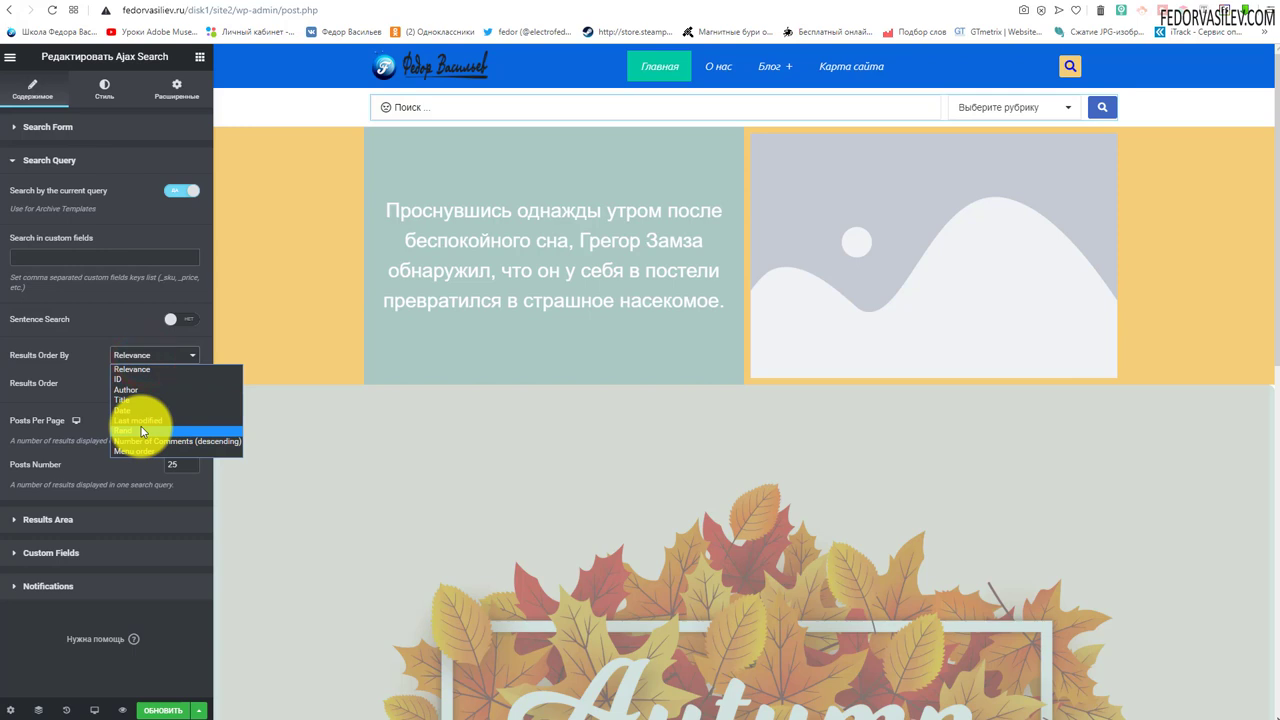
left_click(92, 374)
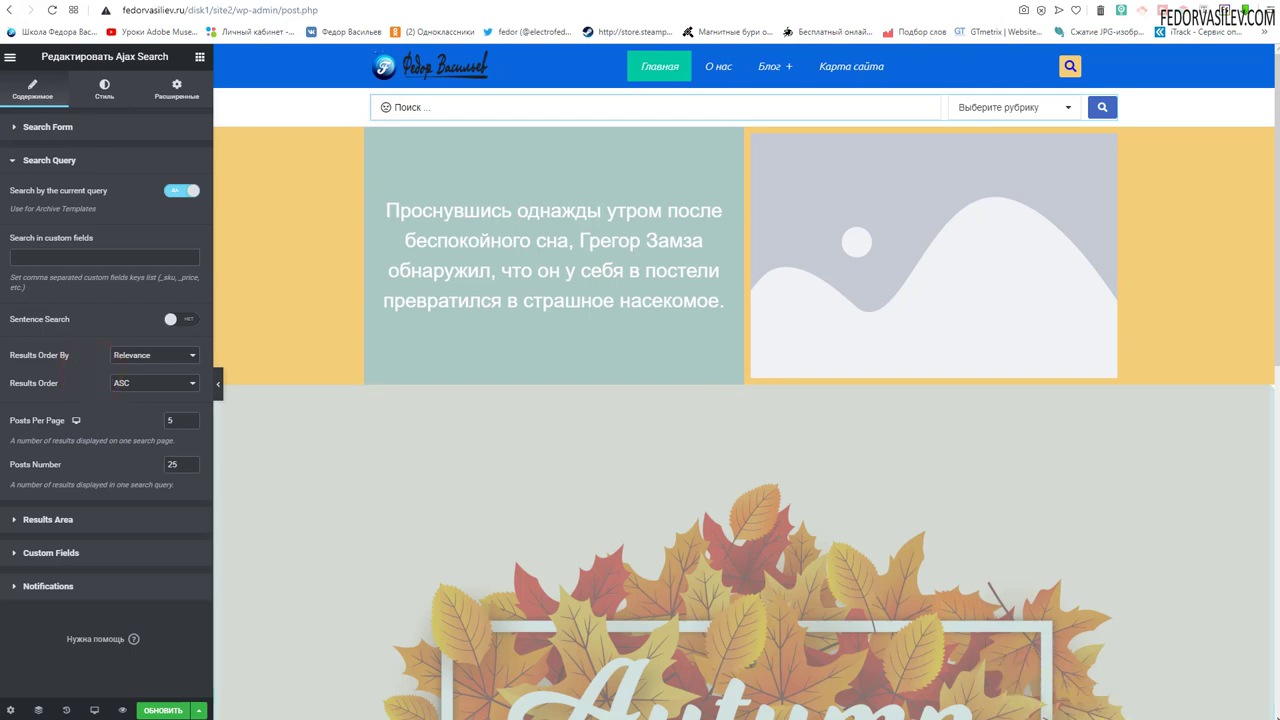
left_click(134, 383)
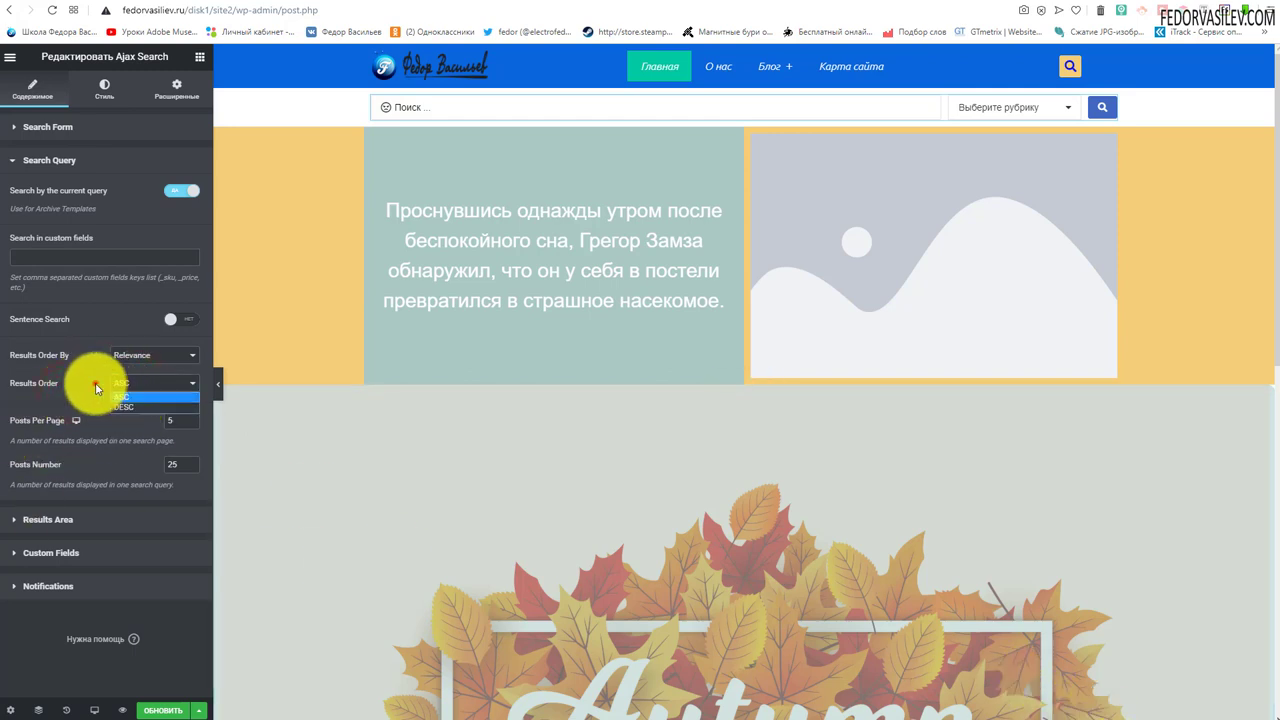
left_click(94, 386)
left_click_drag(28, 450, 108, 392)
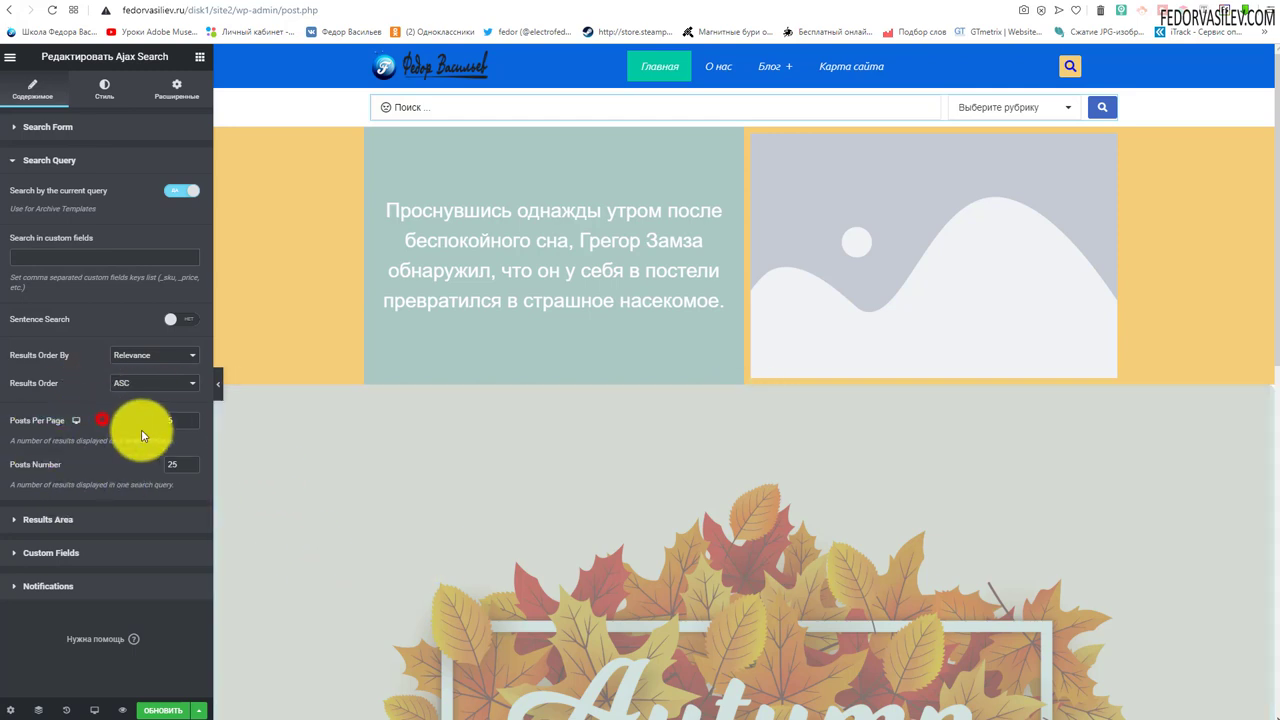
Step: Search the live site for "joo" to examine the results list, and compare it with the editor's posts-per-page and posts-number settings
left_click(141, 429)
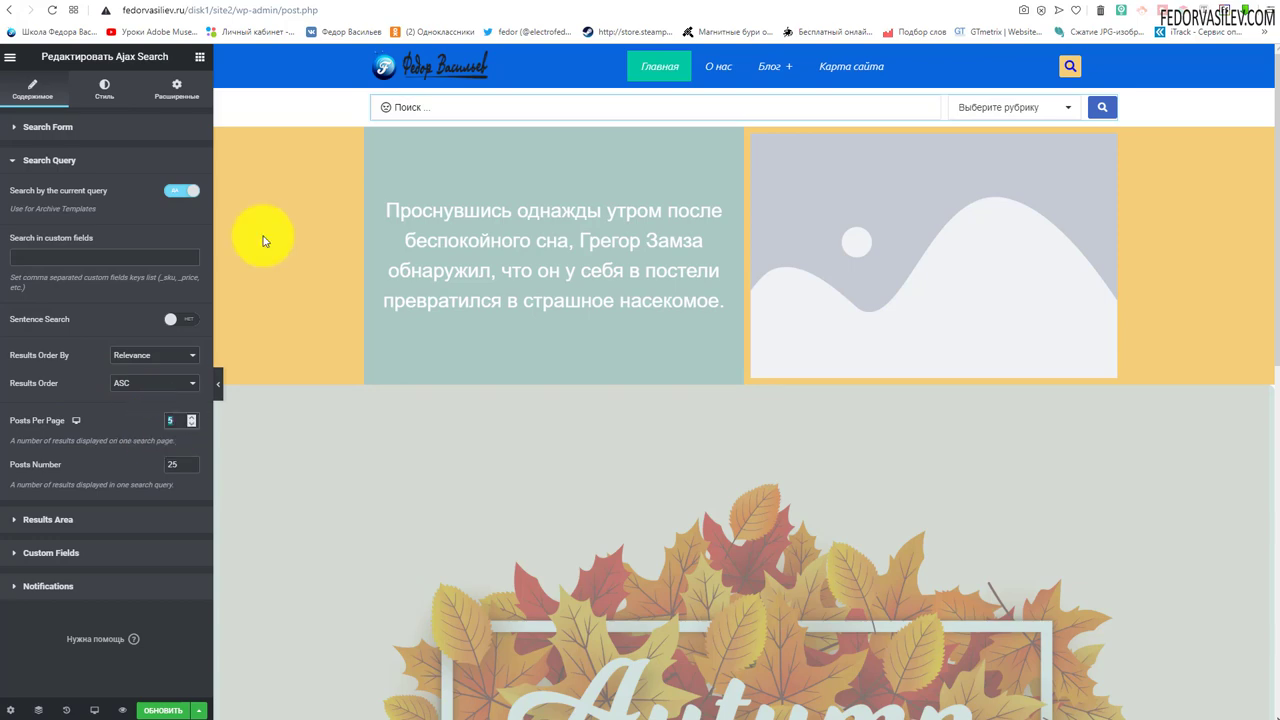
left_click(262, 3)
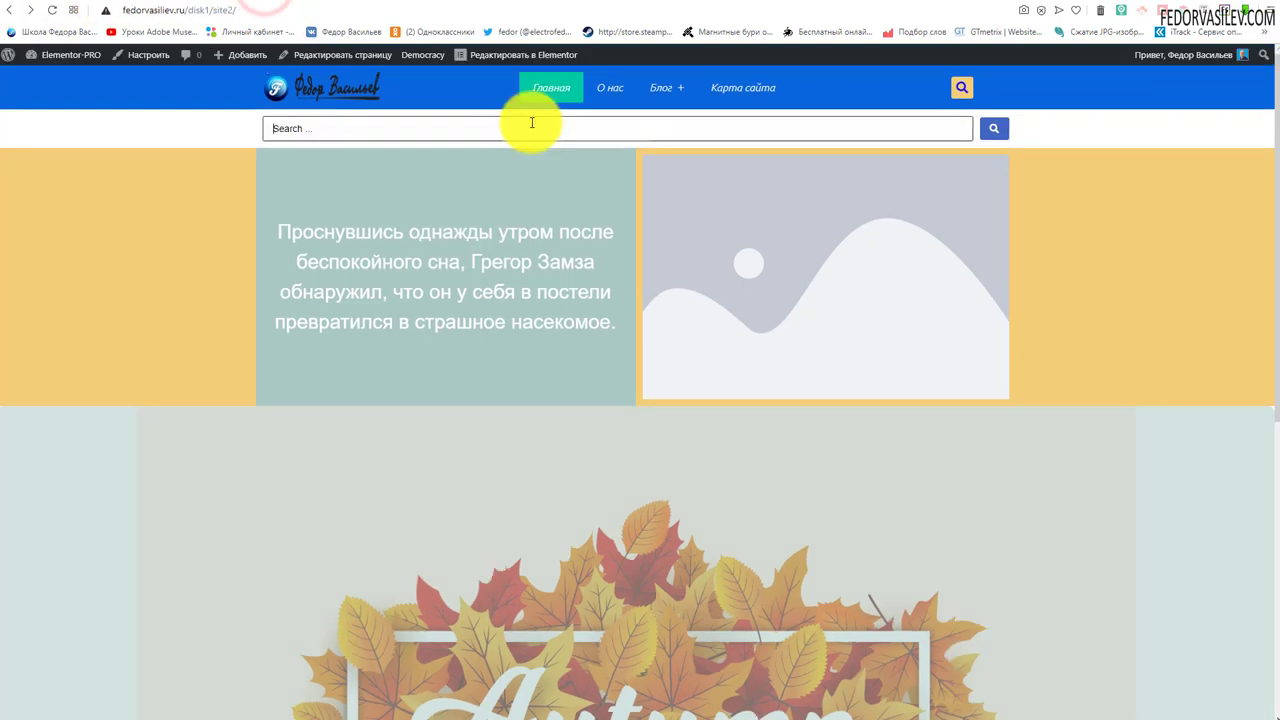
type("joo")
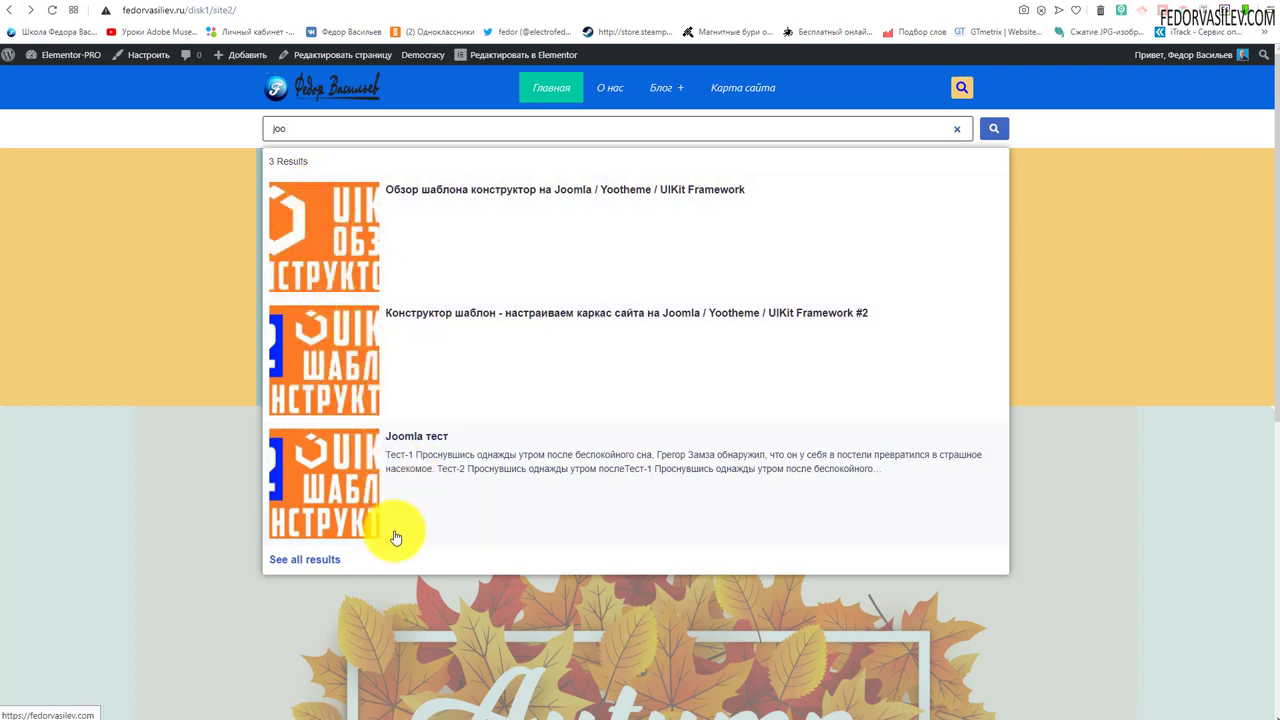
left_click(215, 3)
left_click(134, 418)
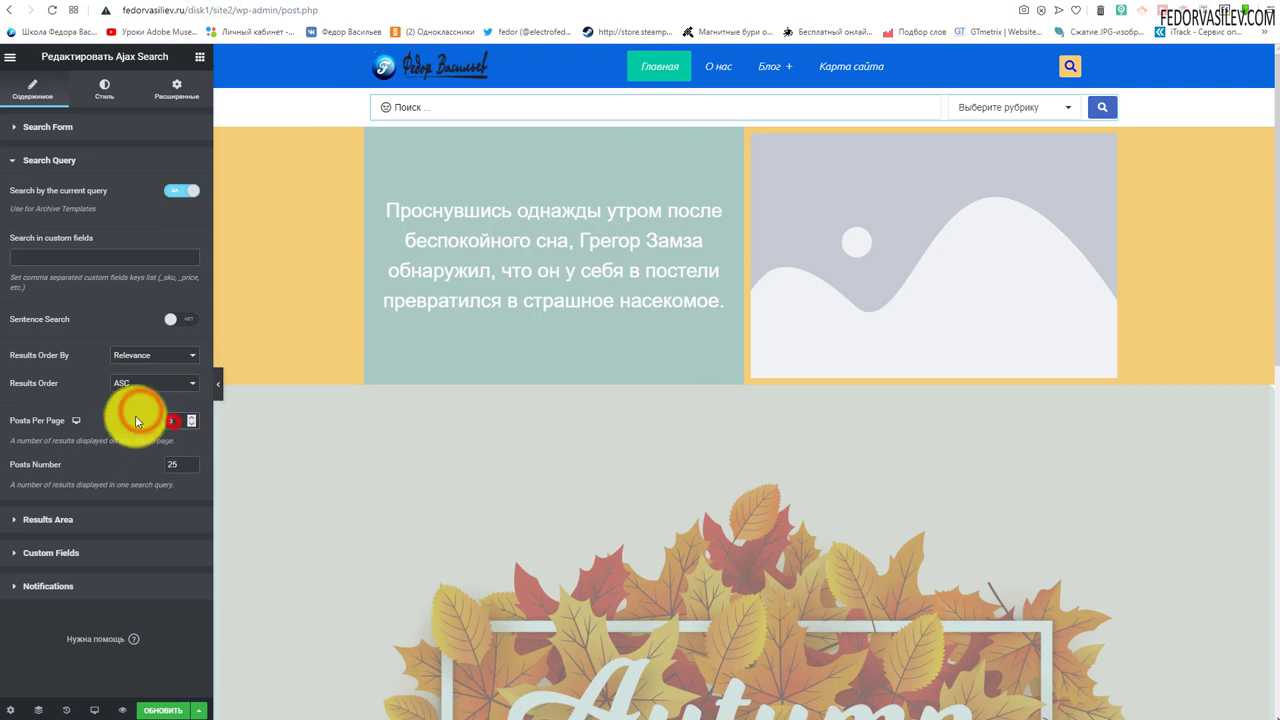
triple_click(150, 485)
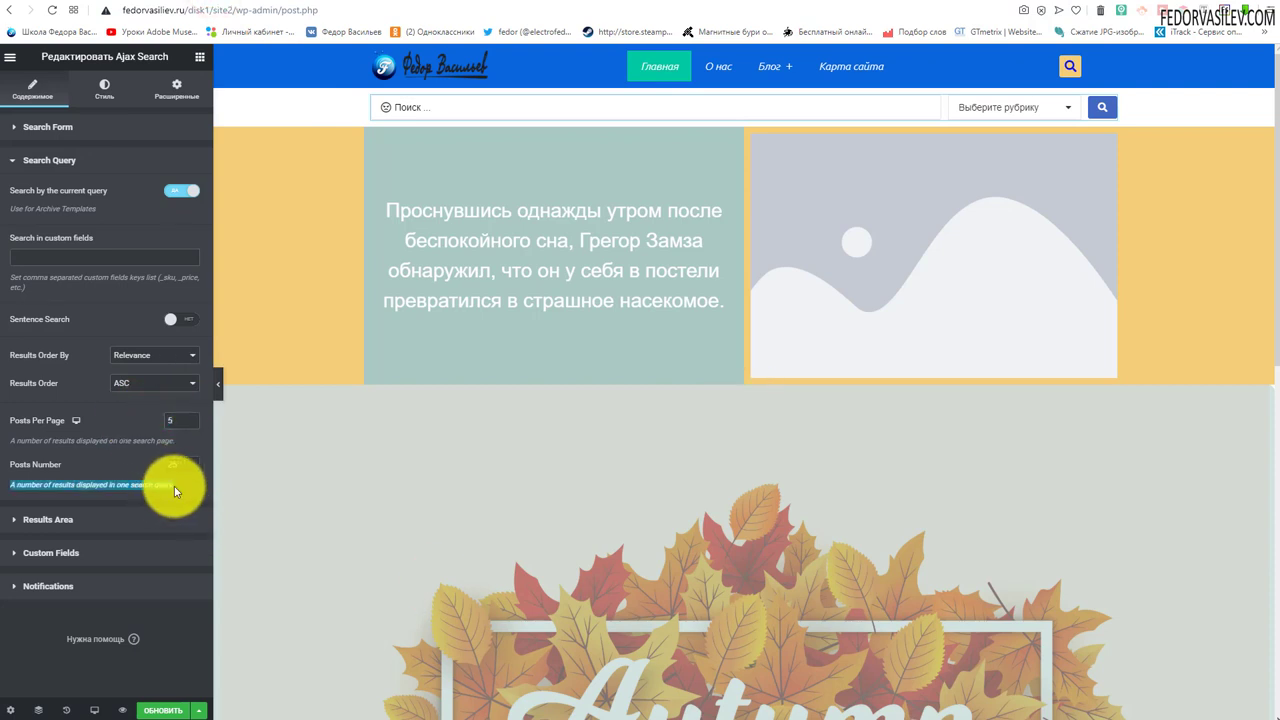
Step: Turn off searching by the current query and choose Записи as the search source
left_click(93, 441)
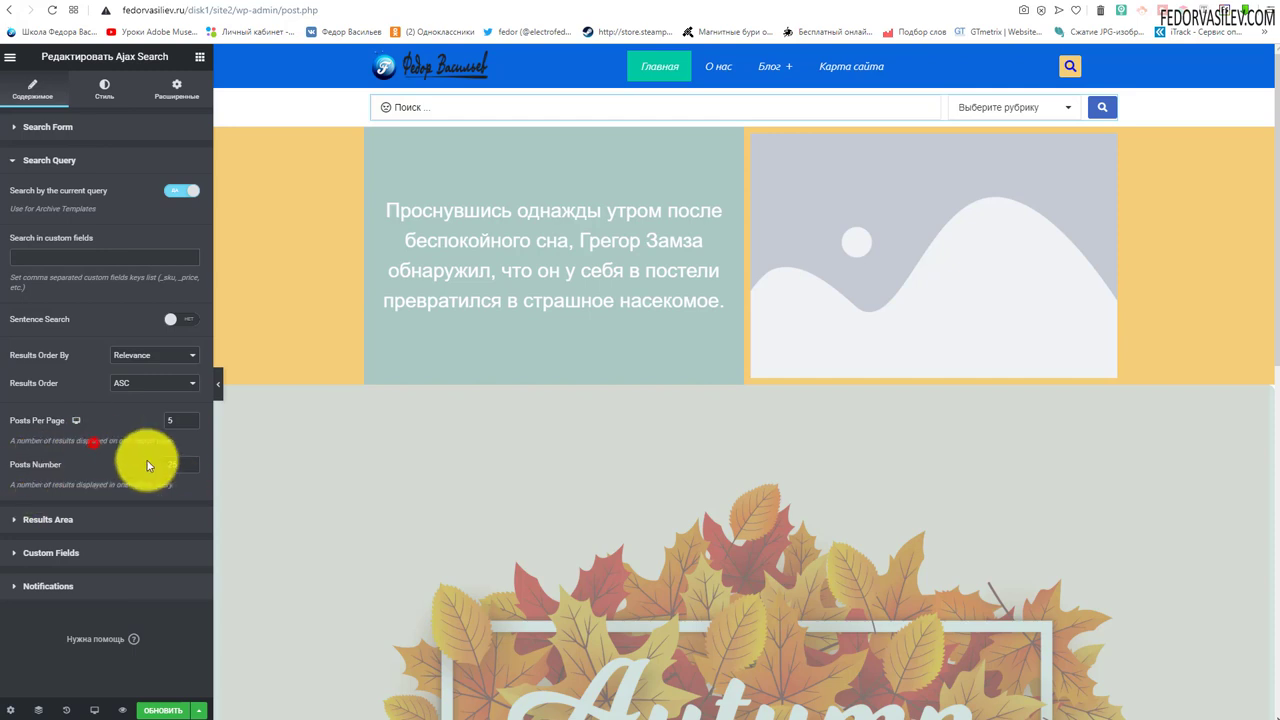
left_click(176, 191)
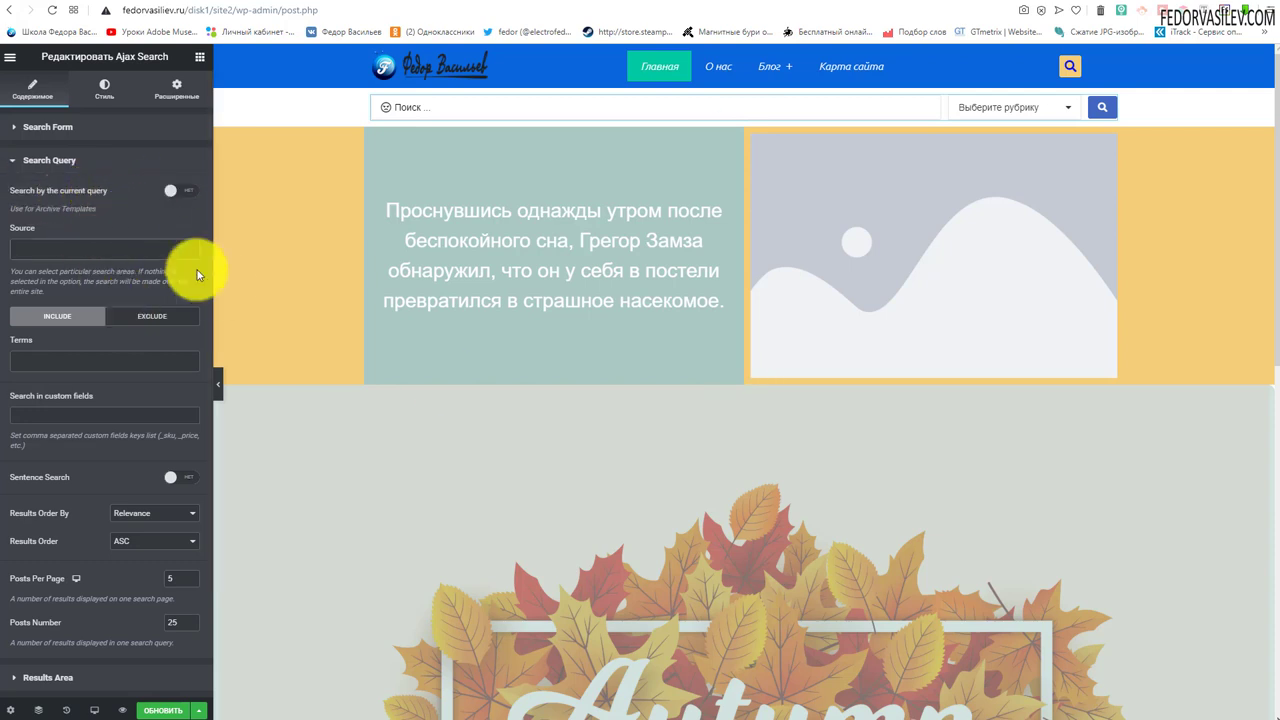
left_click(80, 250)
left_click(98, 208)
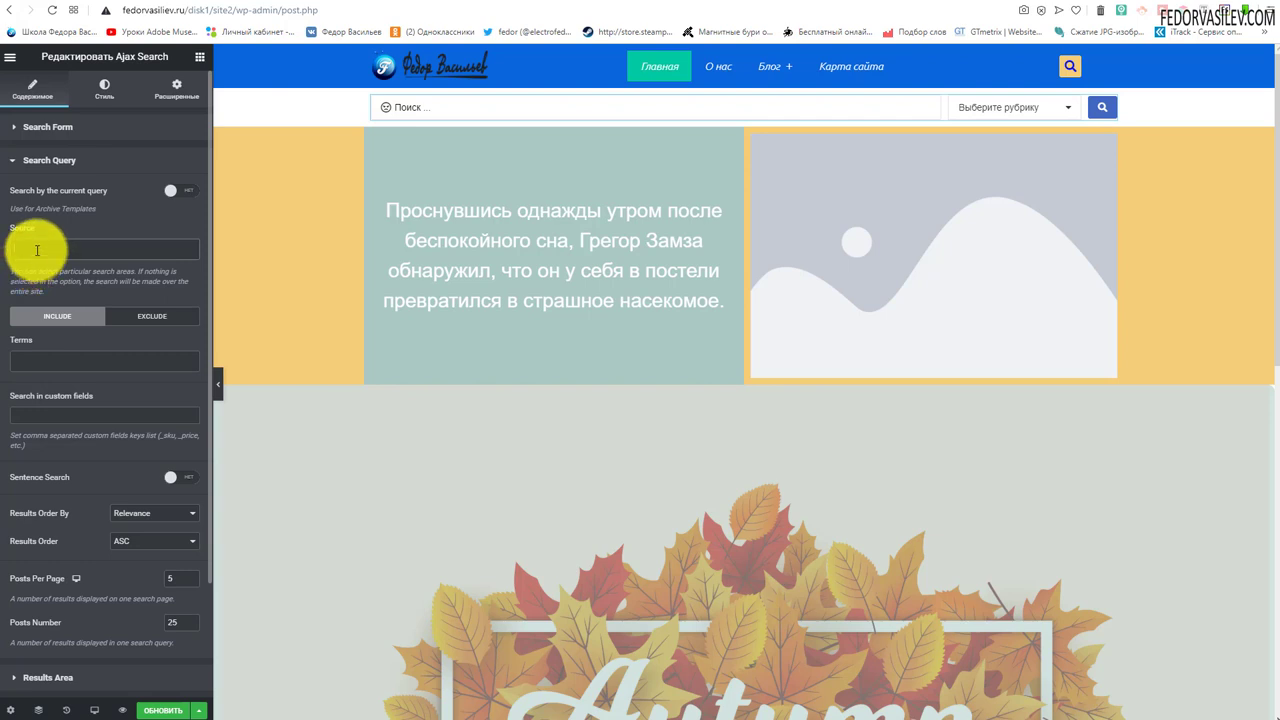
left_click(37, 249)
left_click(34, 270)
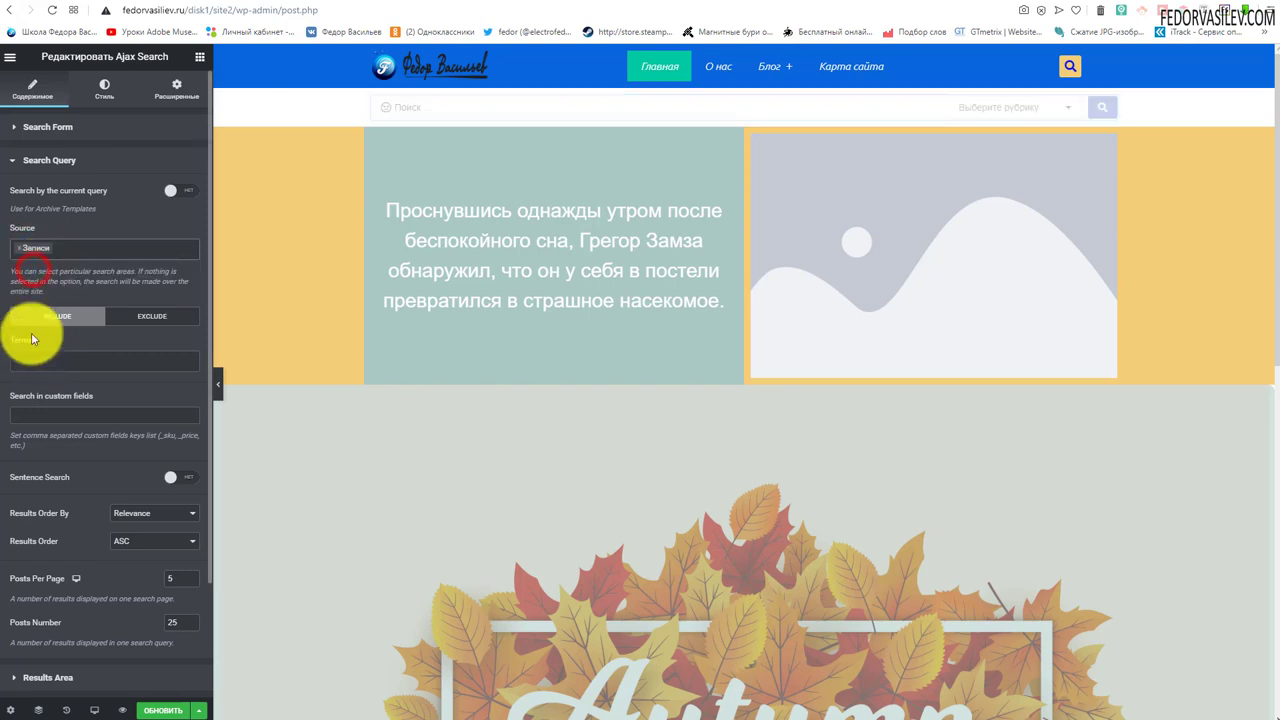
Step: Try adding Страницы as a second search source and remove it again
left_click(91, 252)
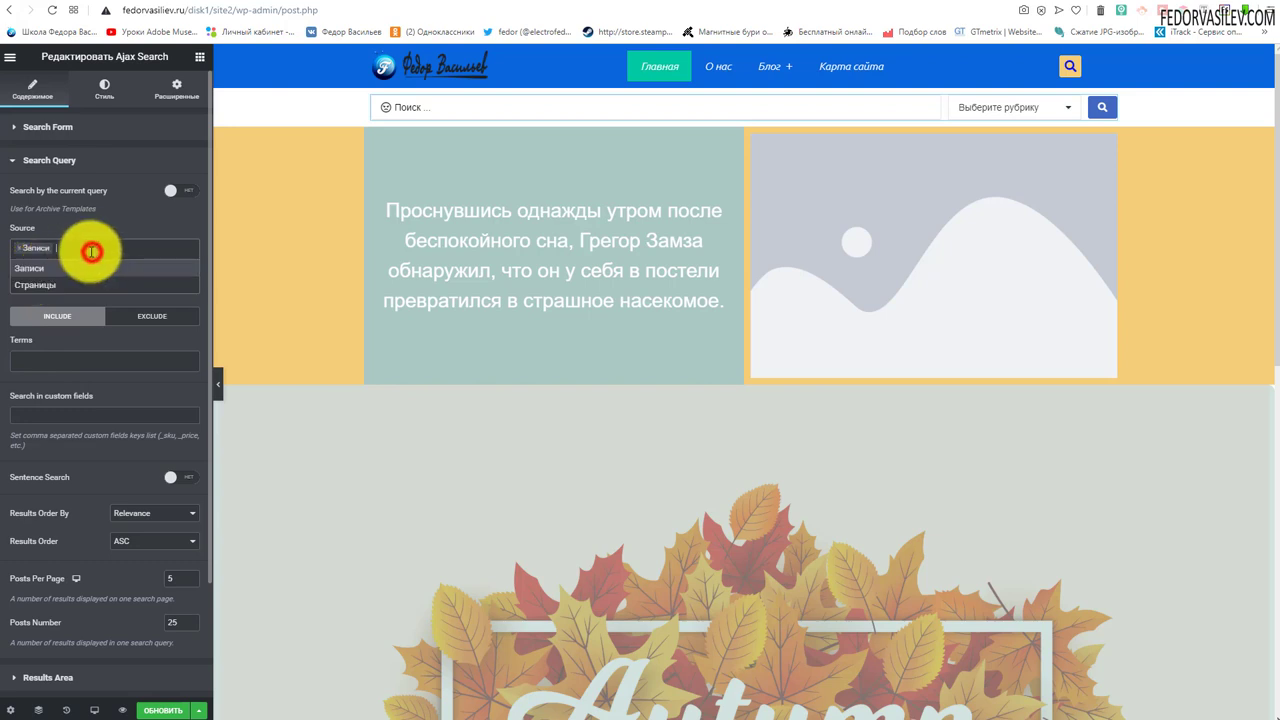
left_click(45, 285)
left_click(129, 249)
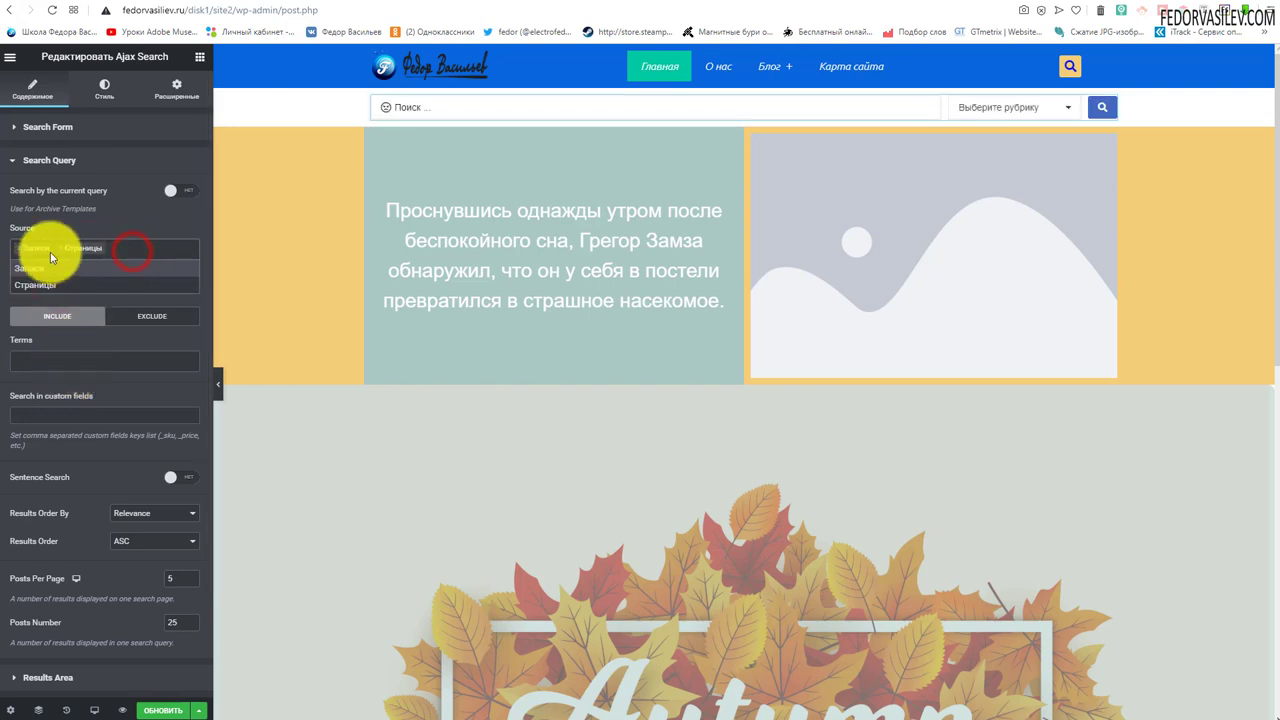
left_click(60, 252)
left_click(107, 216)
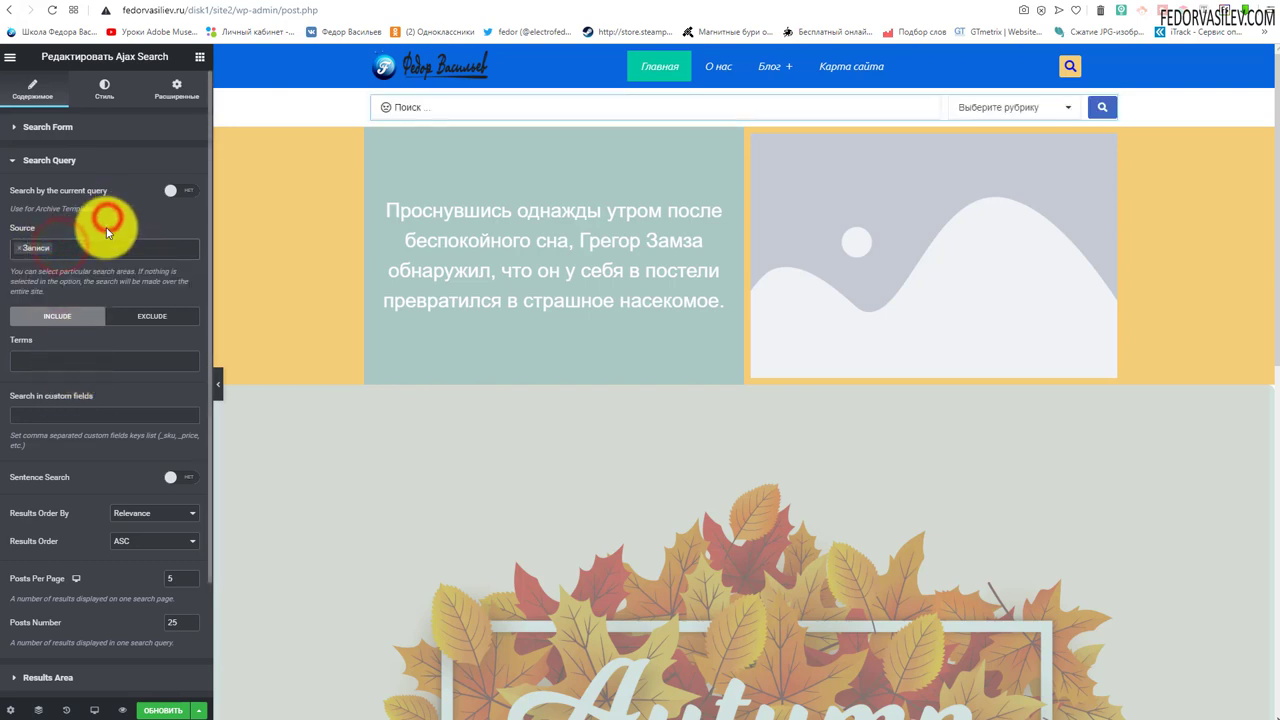
Step: Compare the Include and Exclude term options of the search query, and open the Results Area settings
left_click(68, 316)
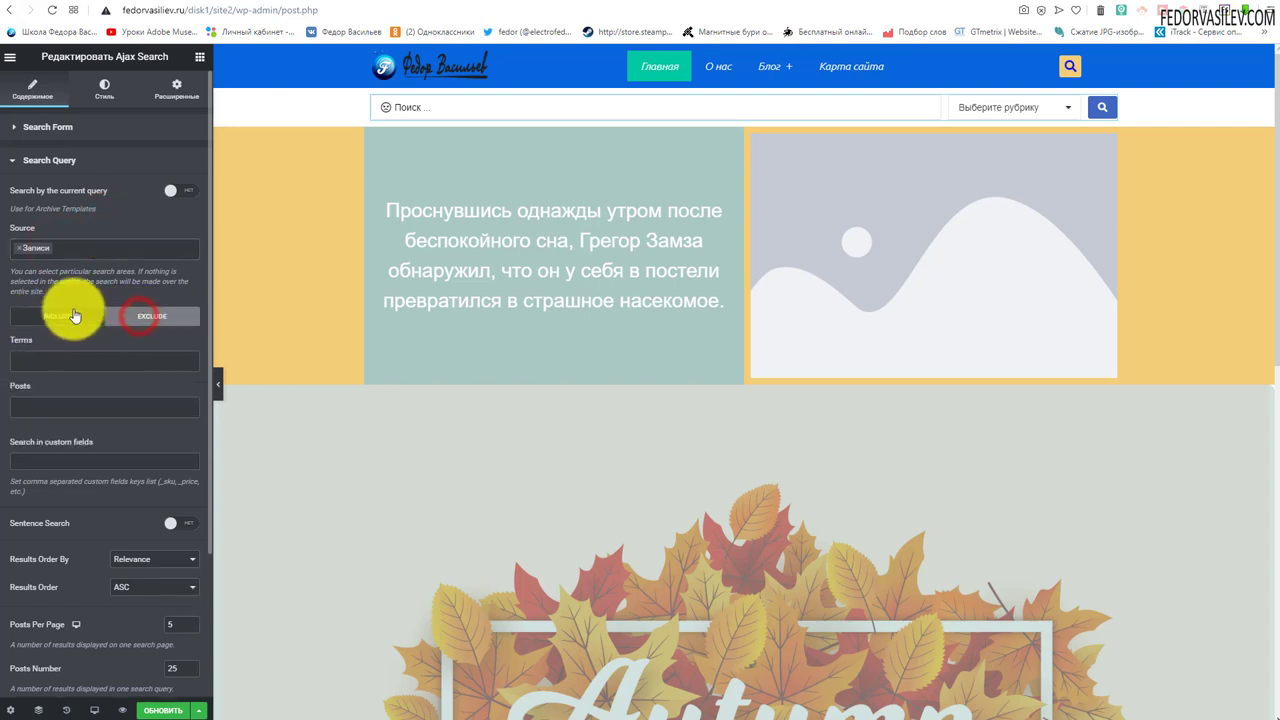
left_click(24, 361)
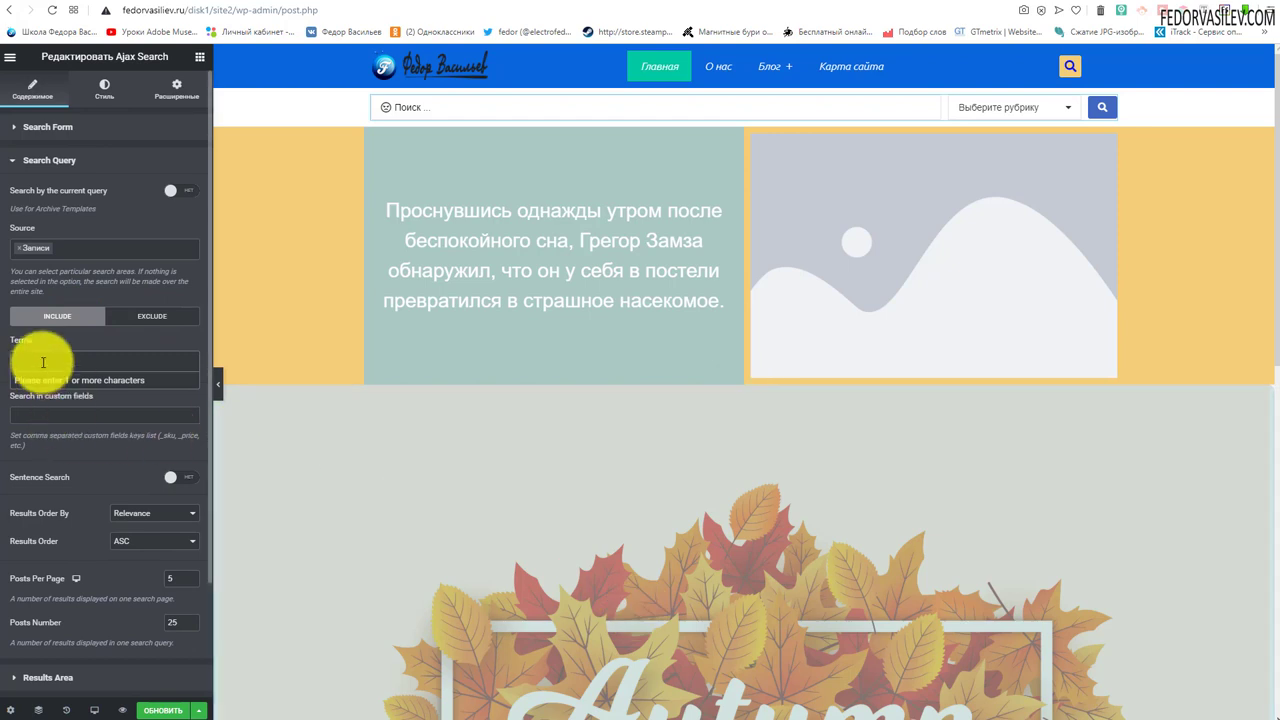
left_click(47, 350)
left_click(38, 361)
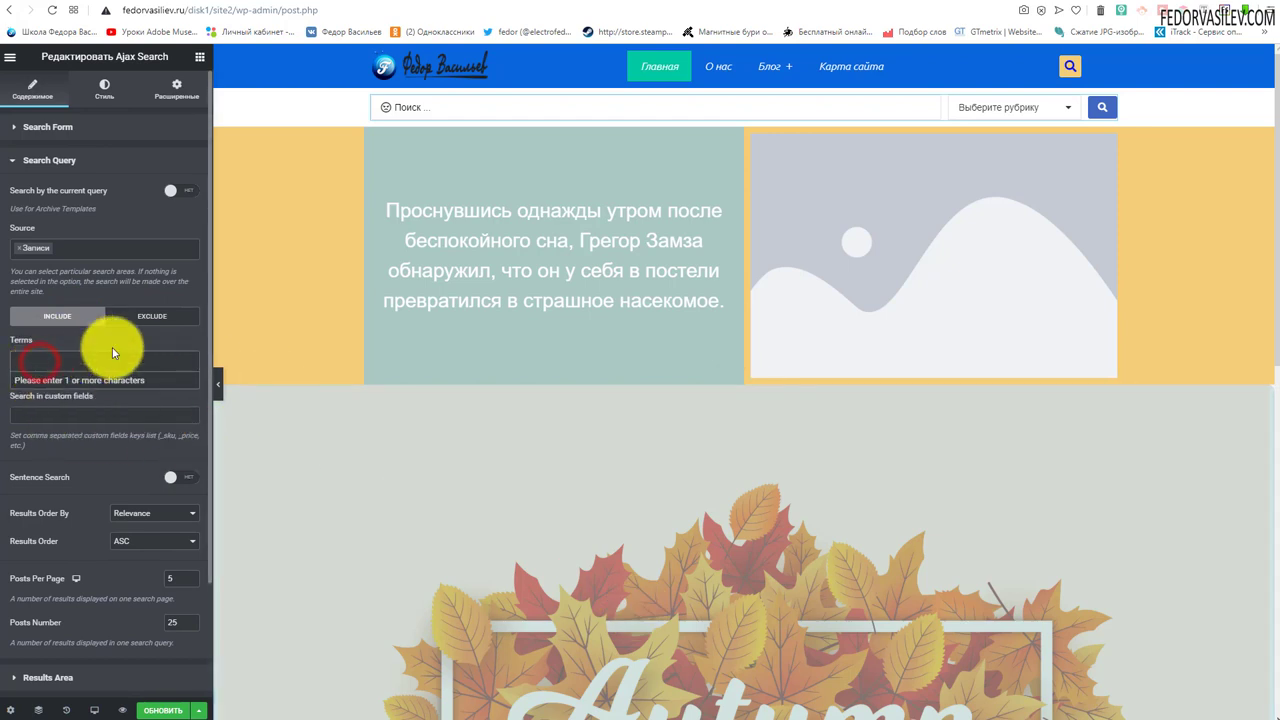
left_click(141, 316)
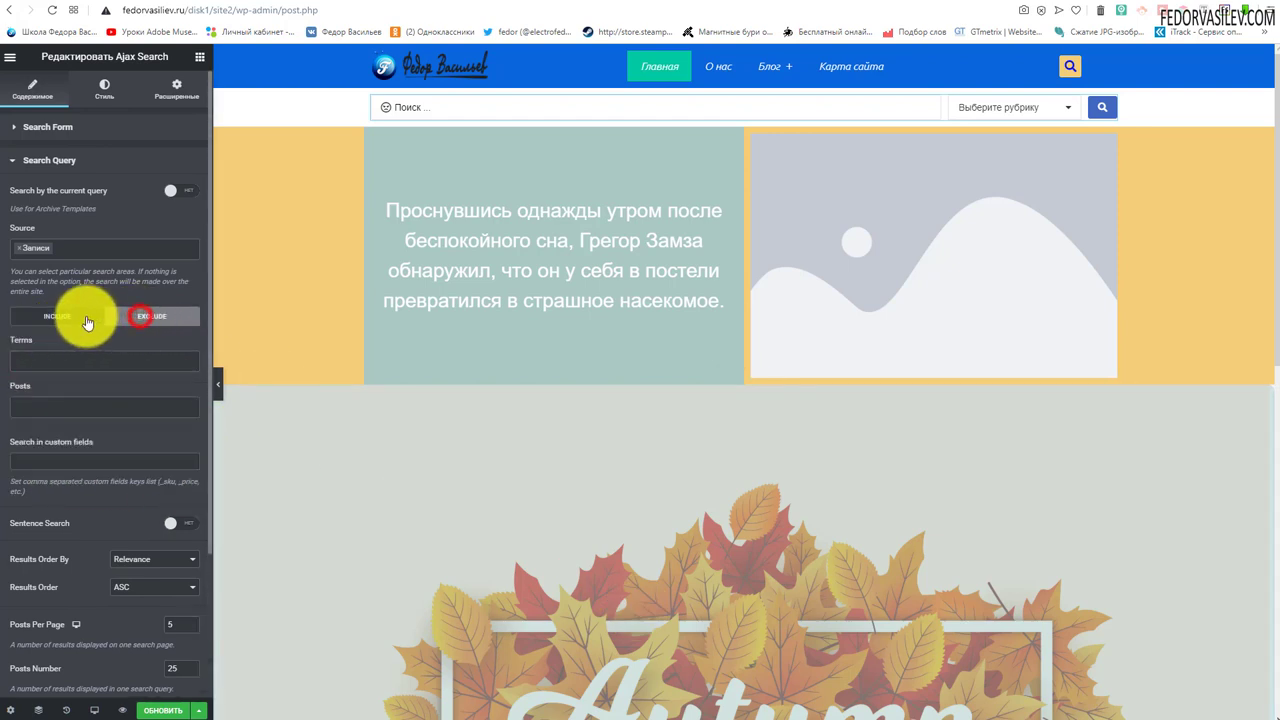
left_click(87, 322)
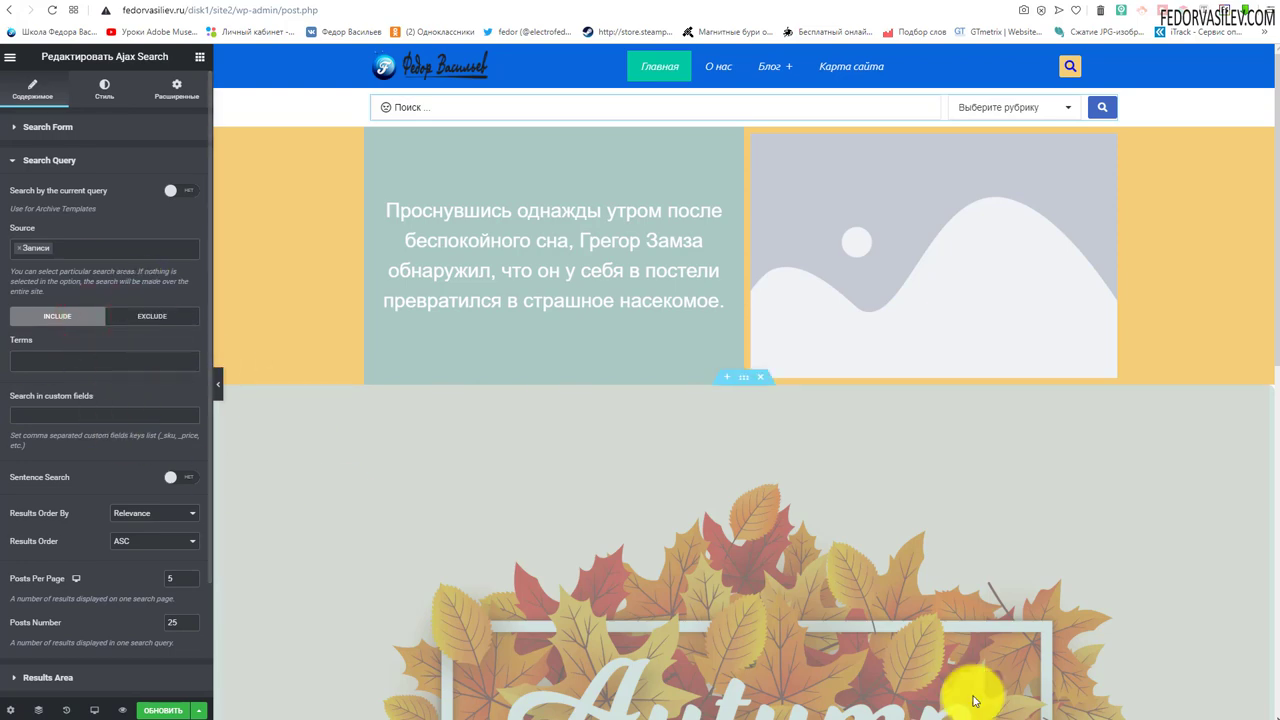
left_click(49, 160)
left_click(54, 191)
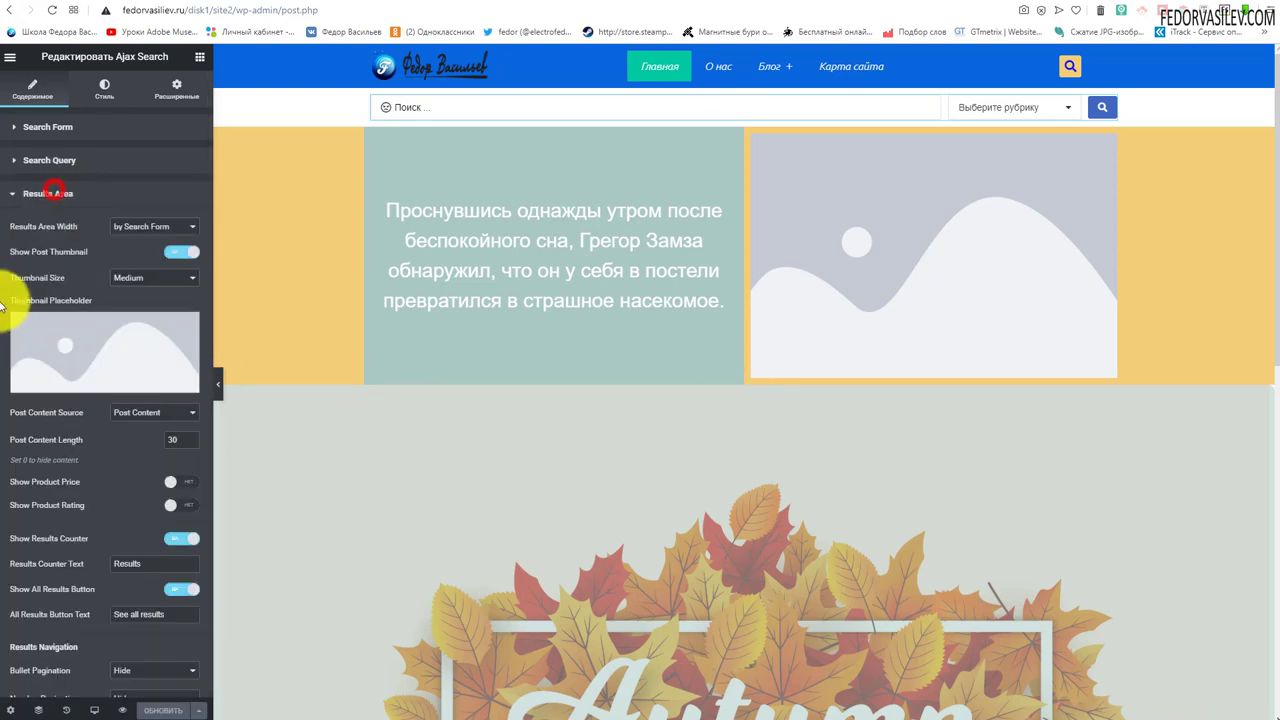
Step: Give the results area a Custom width of 380 px with a centred position, and update the page
left_click(120, 226)
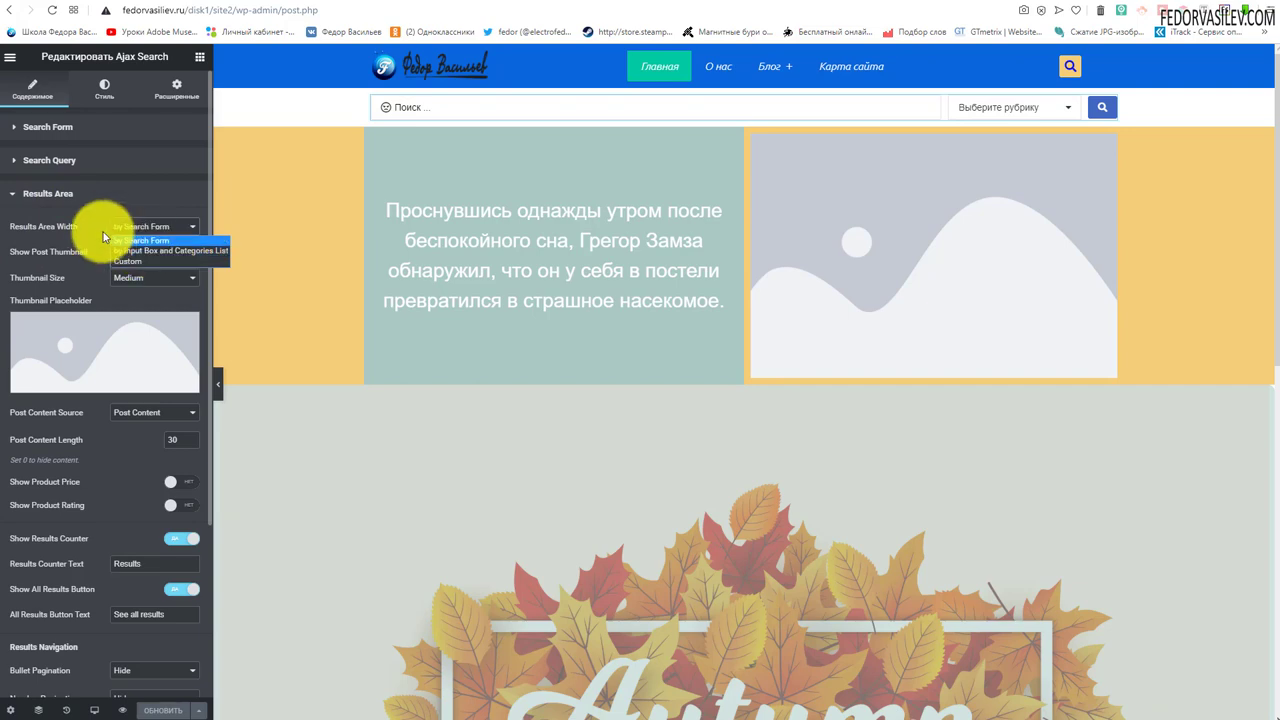
left_click(106, 232)
left_click(118, 231)
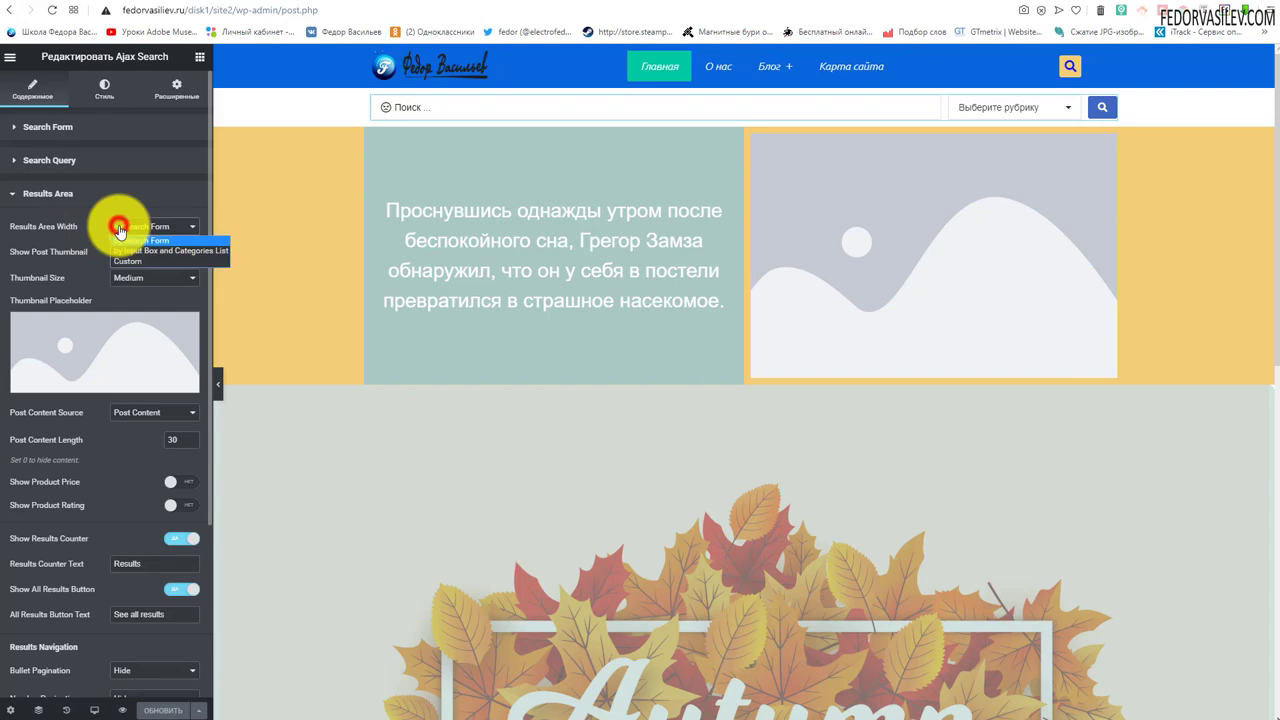
left_click(137, 263)
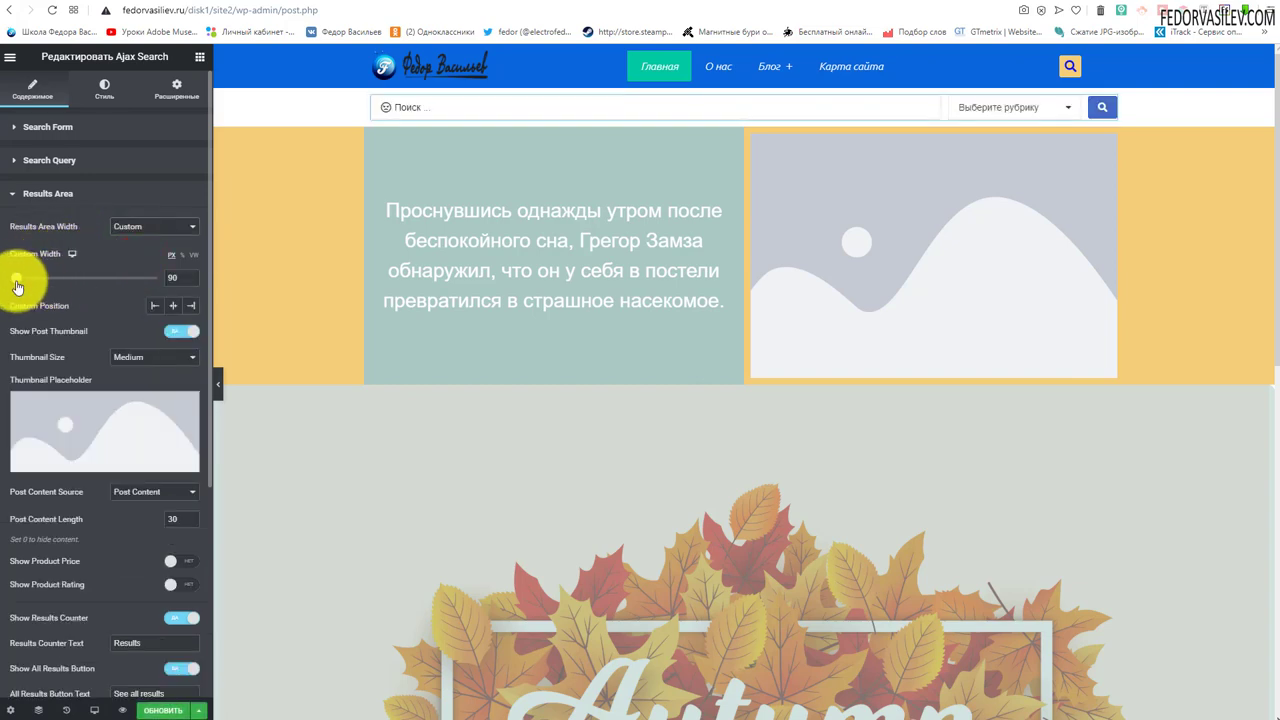
left_click_drag(19, 286, 41, 290)
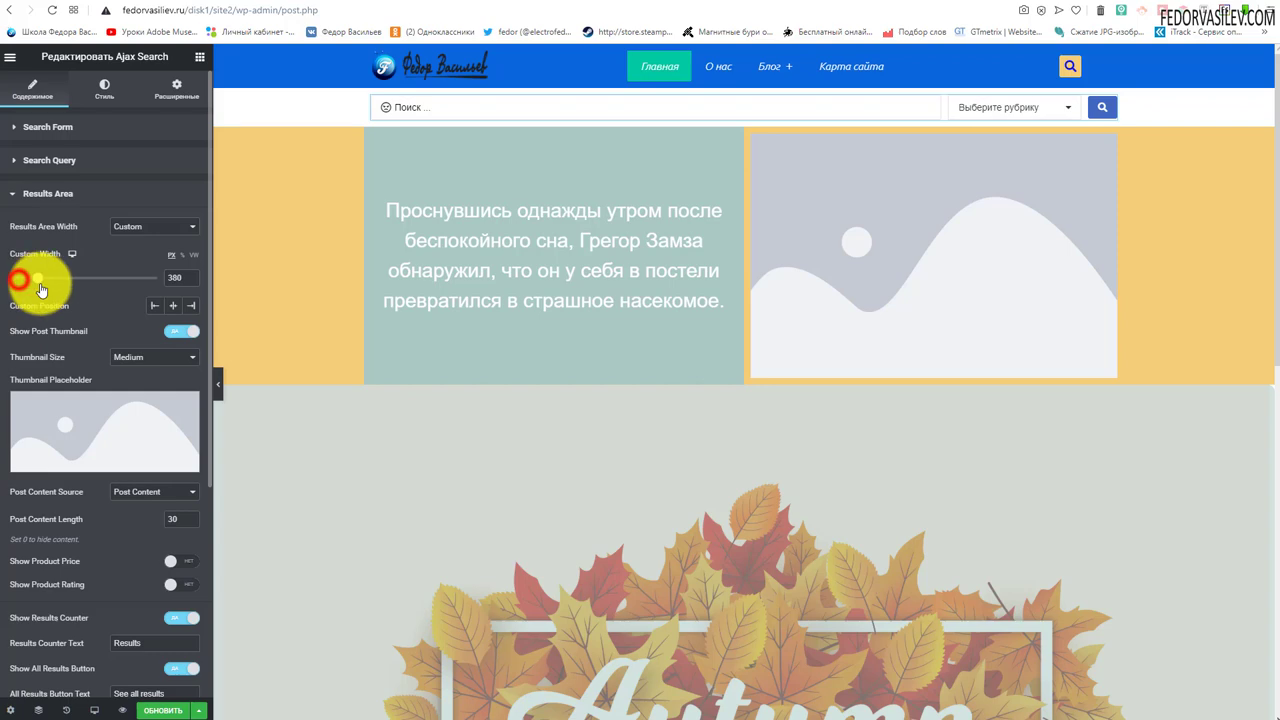
left_click(173, 308)
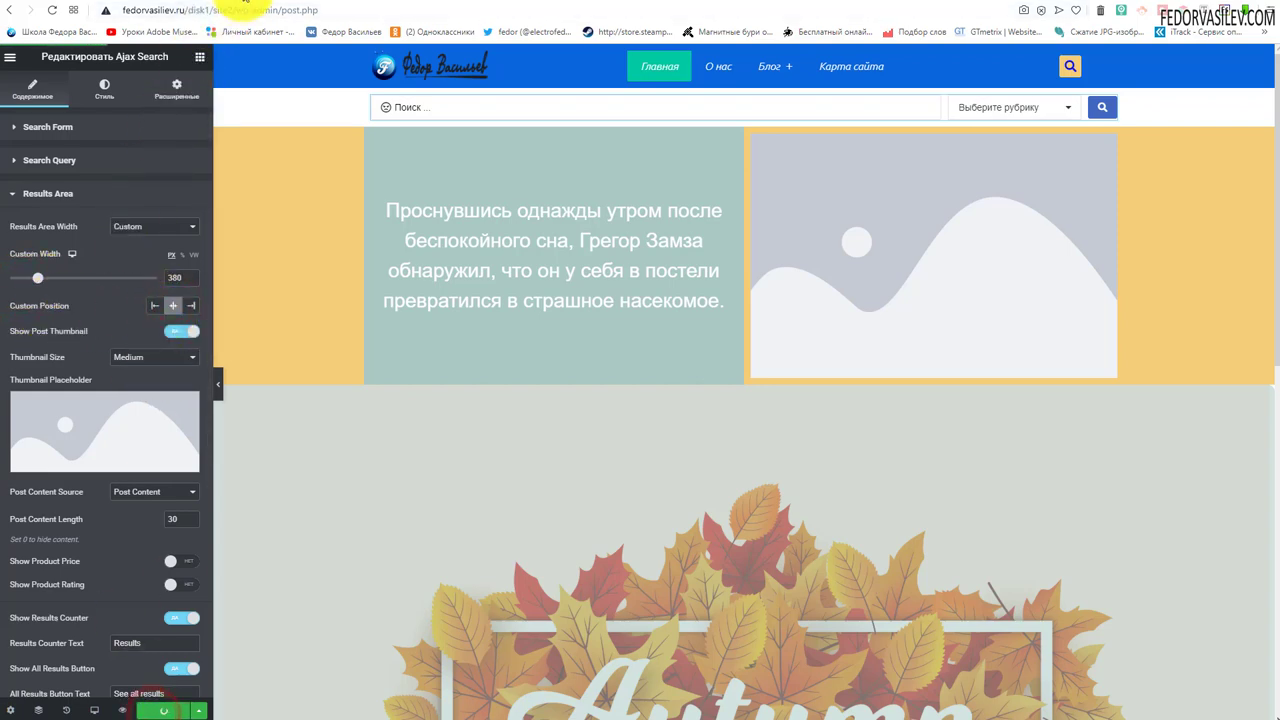
Step: Reload the live site and search for "jo" to check the results area's custom width and position
left_click(245, 5)
left_click(52, 10)
left_click(320, 132)
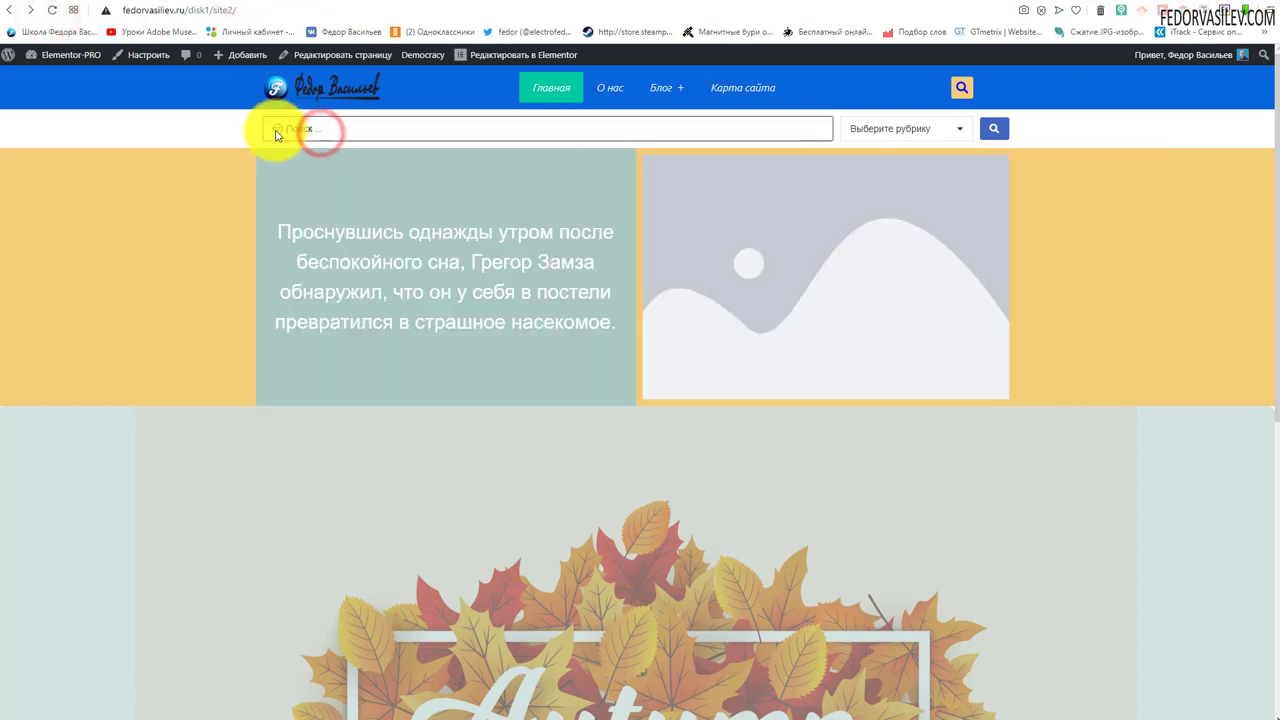
type("a")
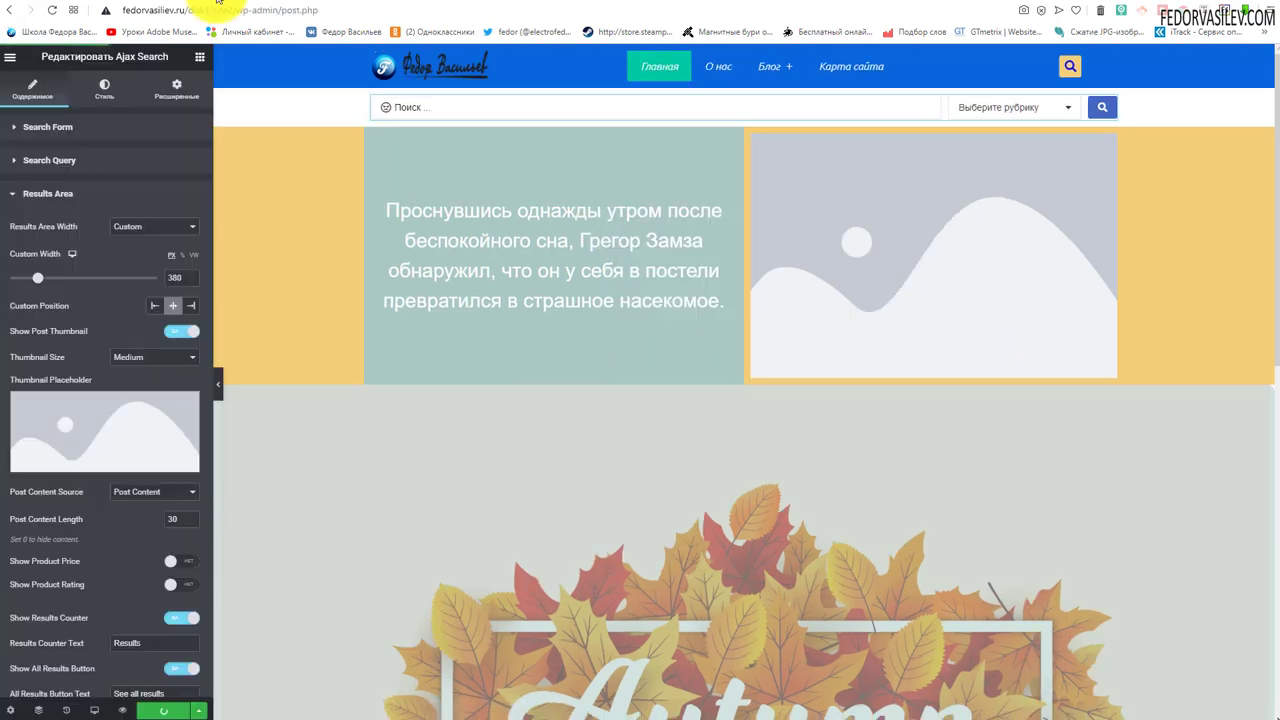
Step: Set the results area width to by Search Form, turn off post thumbnails, and update the page
left_click(125, 227)
left_click(130, 238)
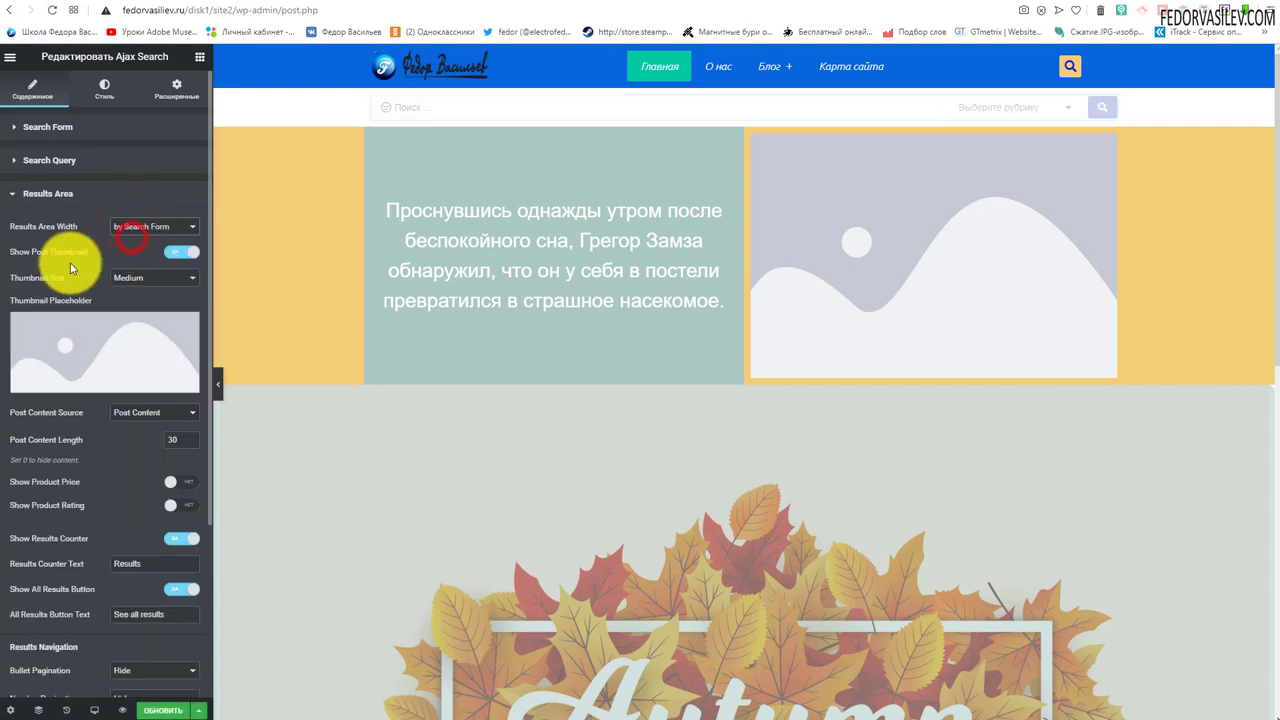
left_click(176, 252)
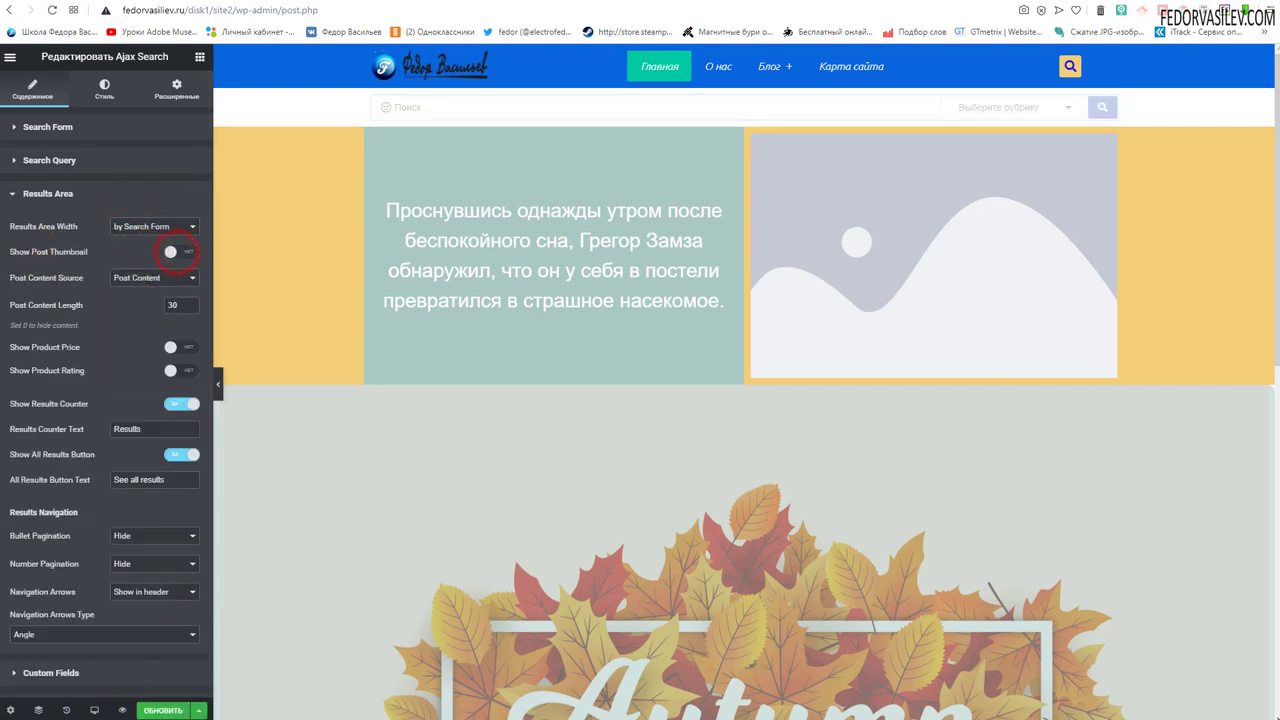
left_click(163, 710)
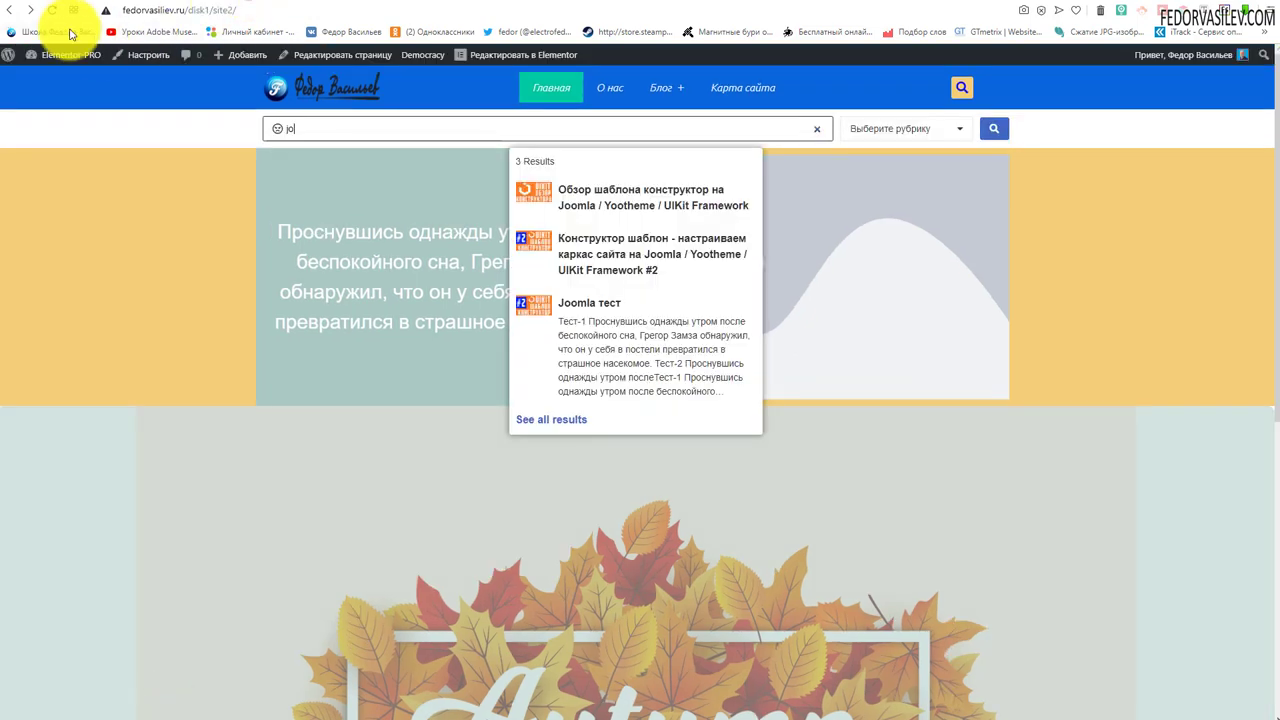
Step: Reload the live site and search for "joo" to check the results list with thumbnails turned off
left_click(52, 10)
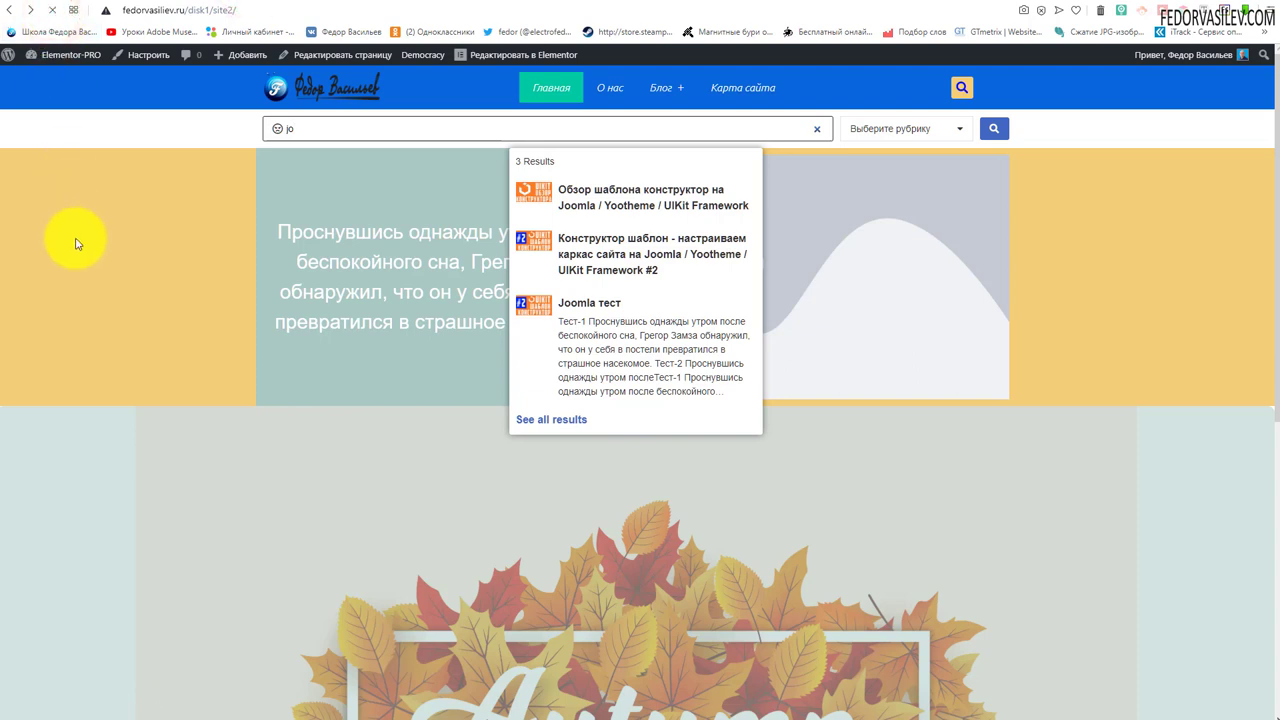
left_click(324, 123)
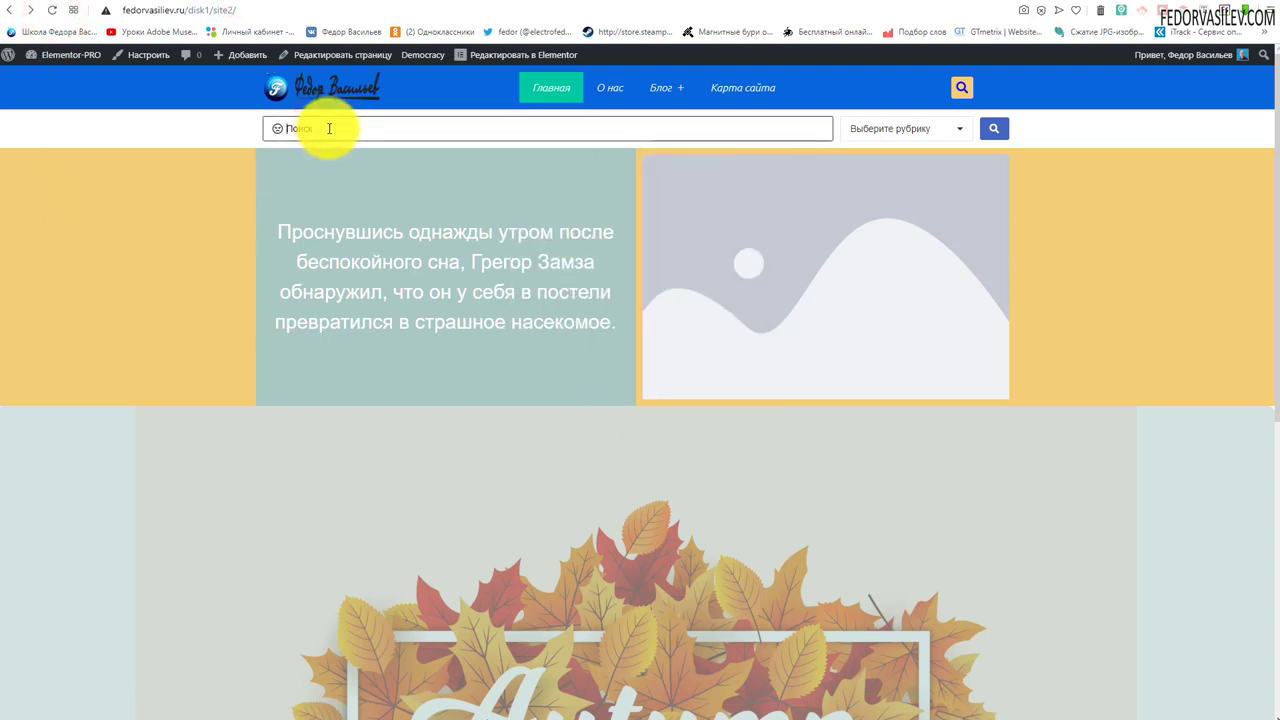
type("joo")
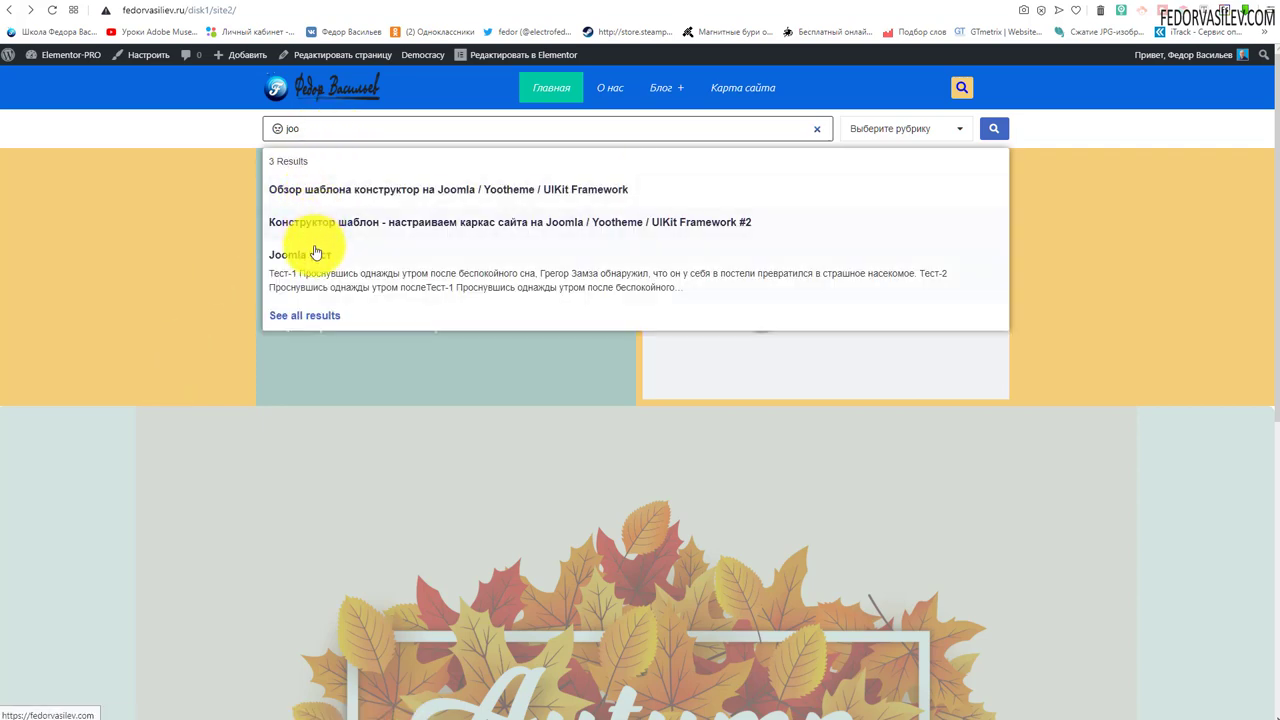
Step: Turn post thumbnails back on with the thumbnail size Full, and update the page
left_click(182, 257)
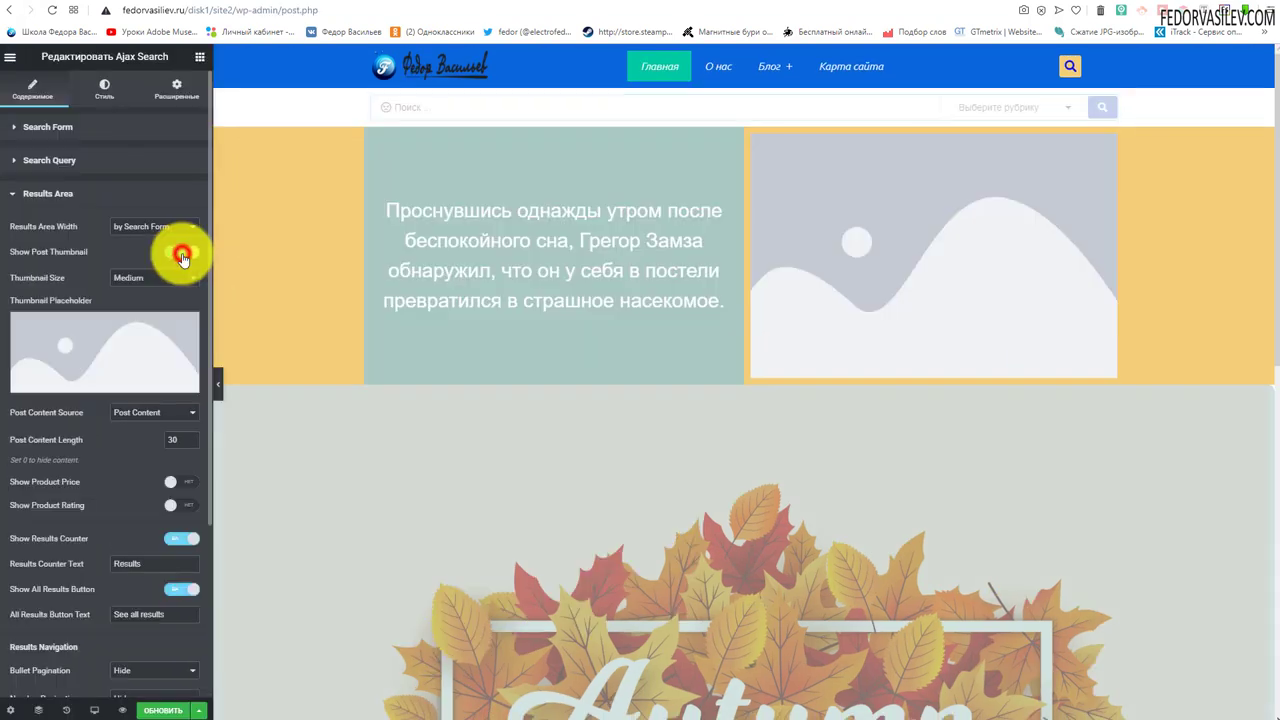
left_click(137, 277)
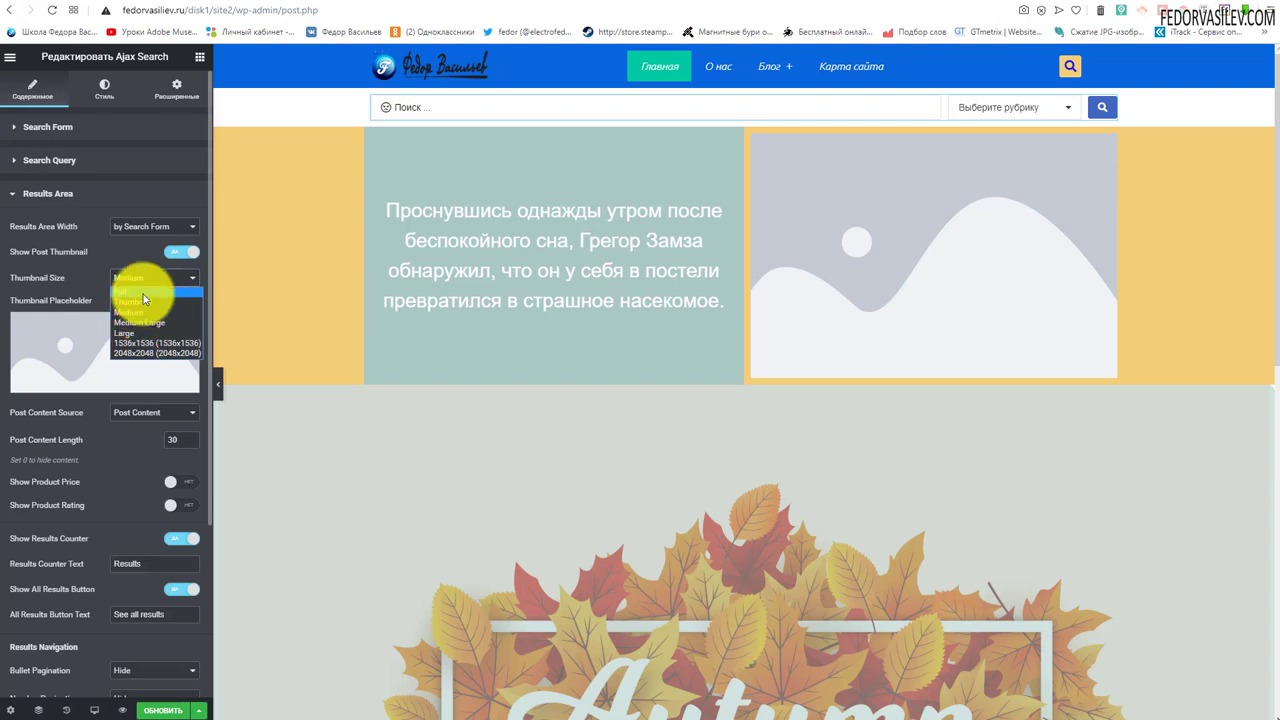
left_click(143, 292)
left_click(163, 710)
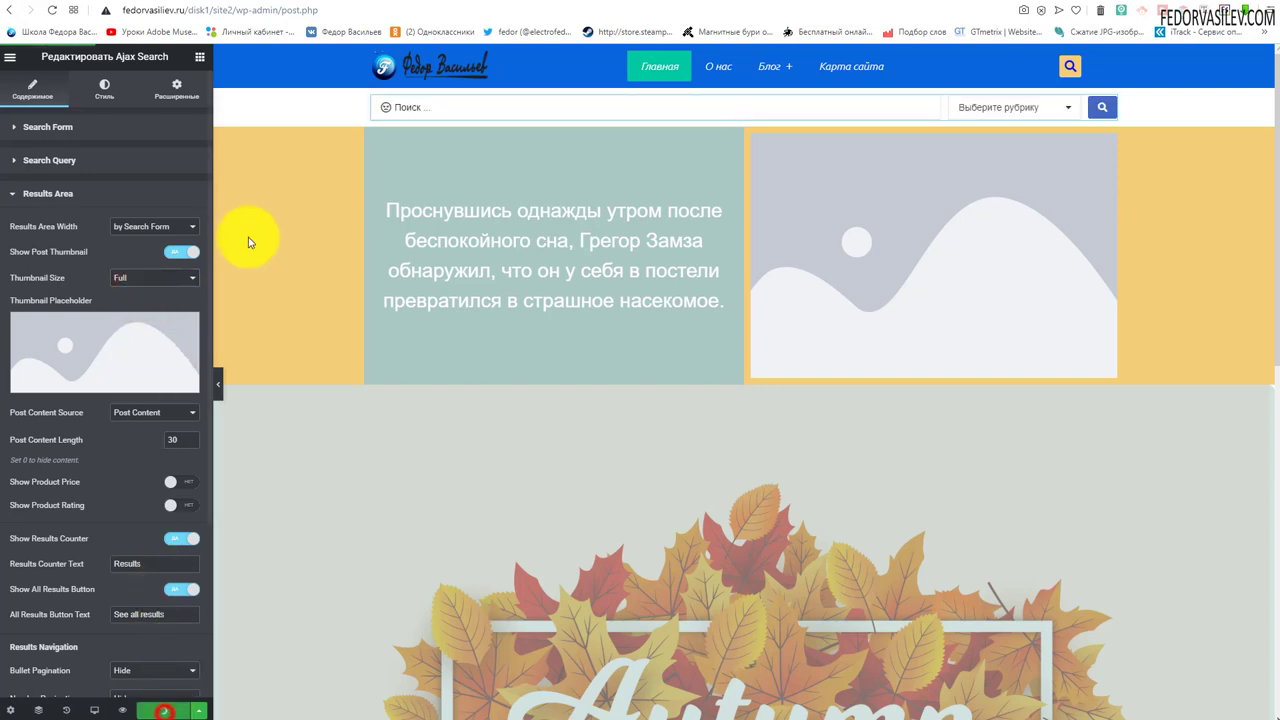
Step: Reload the live site and search for "joo" to examine the full-size thumbnails in the results
key("ctrl+Tab")
left_click(47, 14)
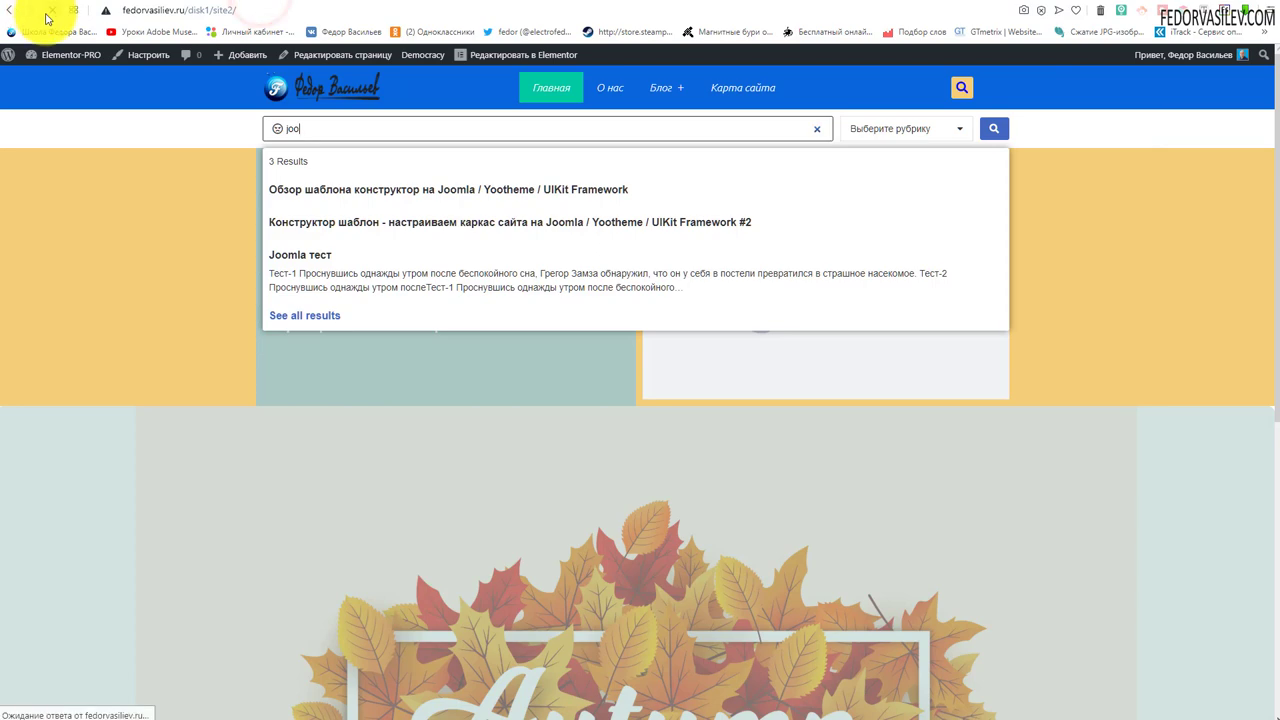
left_click(294, 127)
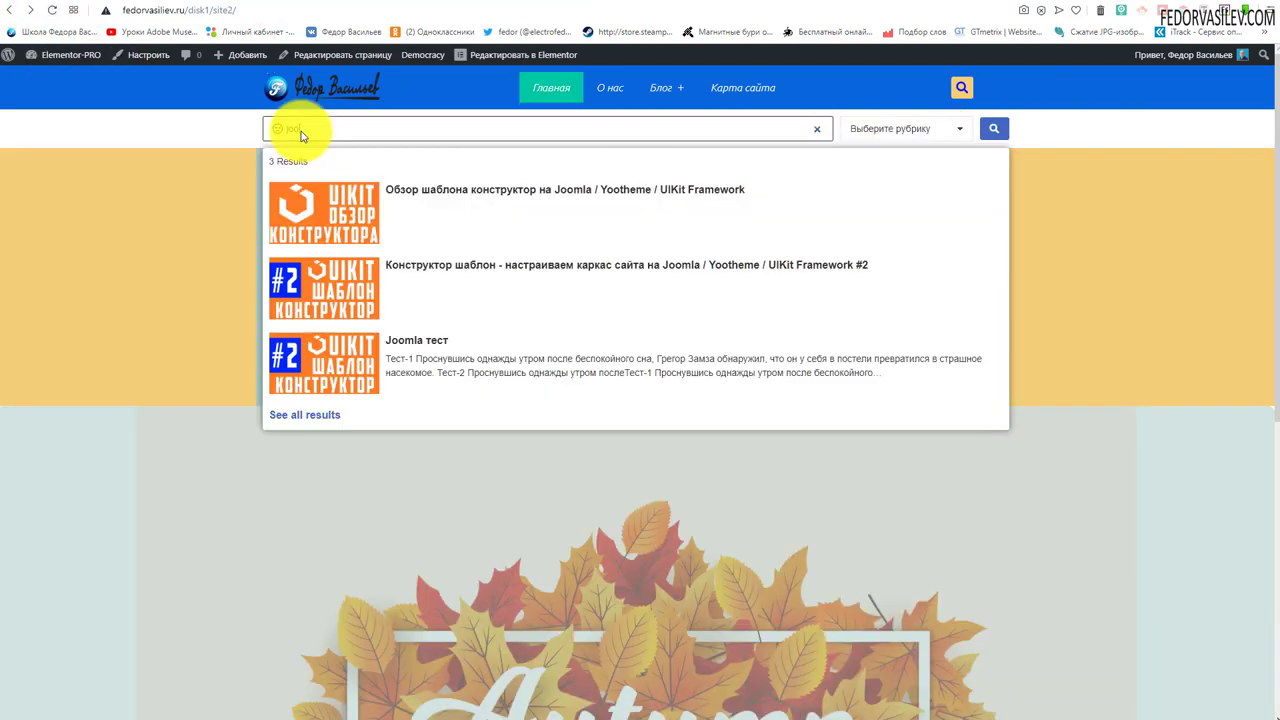
Step: Set the results' thumbnail size to Thumbnail, and view the media library for the placeholder image without choosing one
key("ctrl+Tab")
left_click(130, 278)
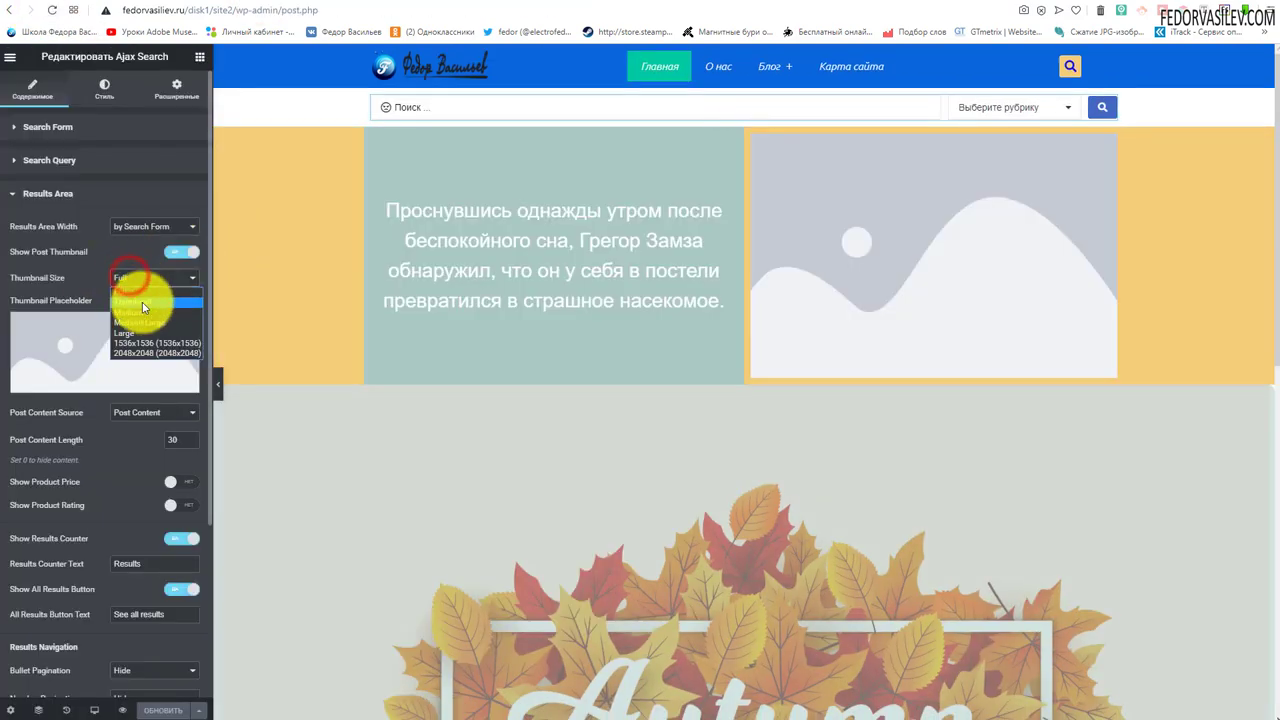
left_click(142, 302)
left_click(68, 350)
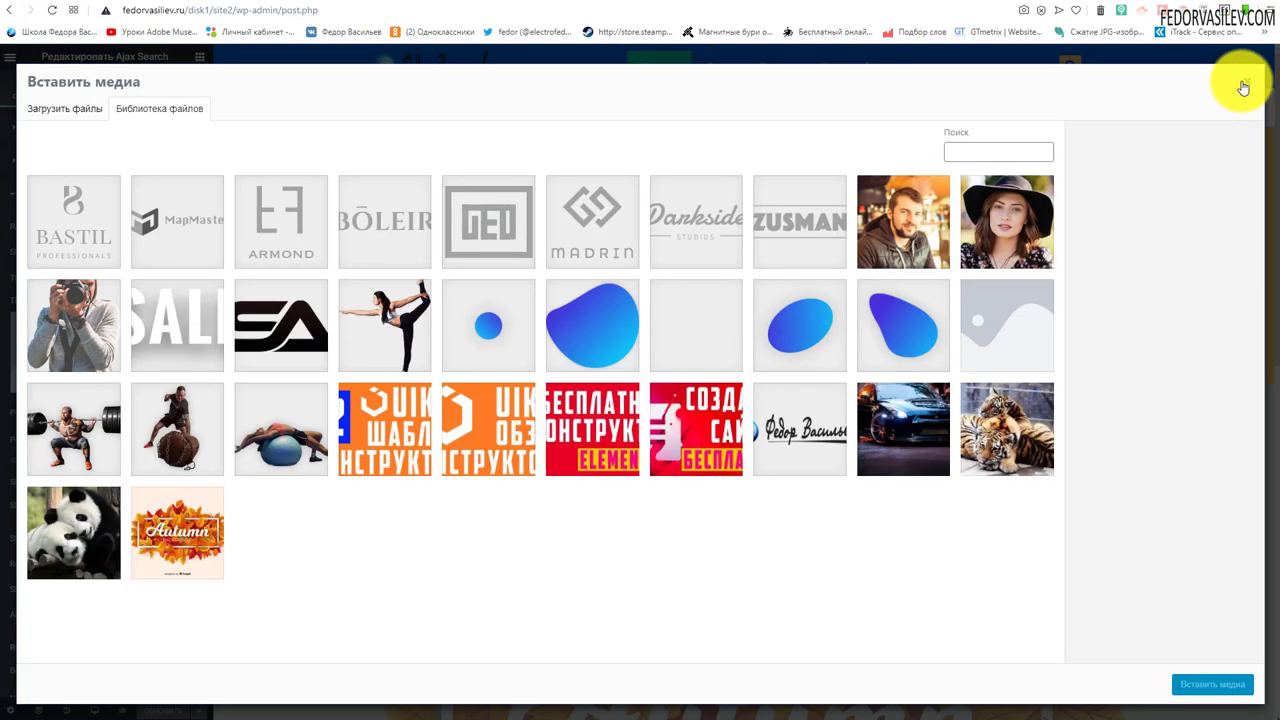
left_click(1243, 88)
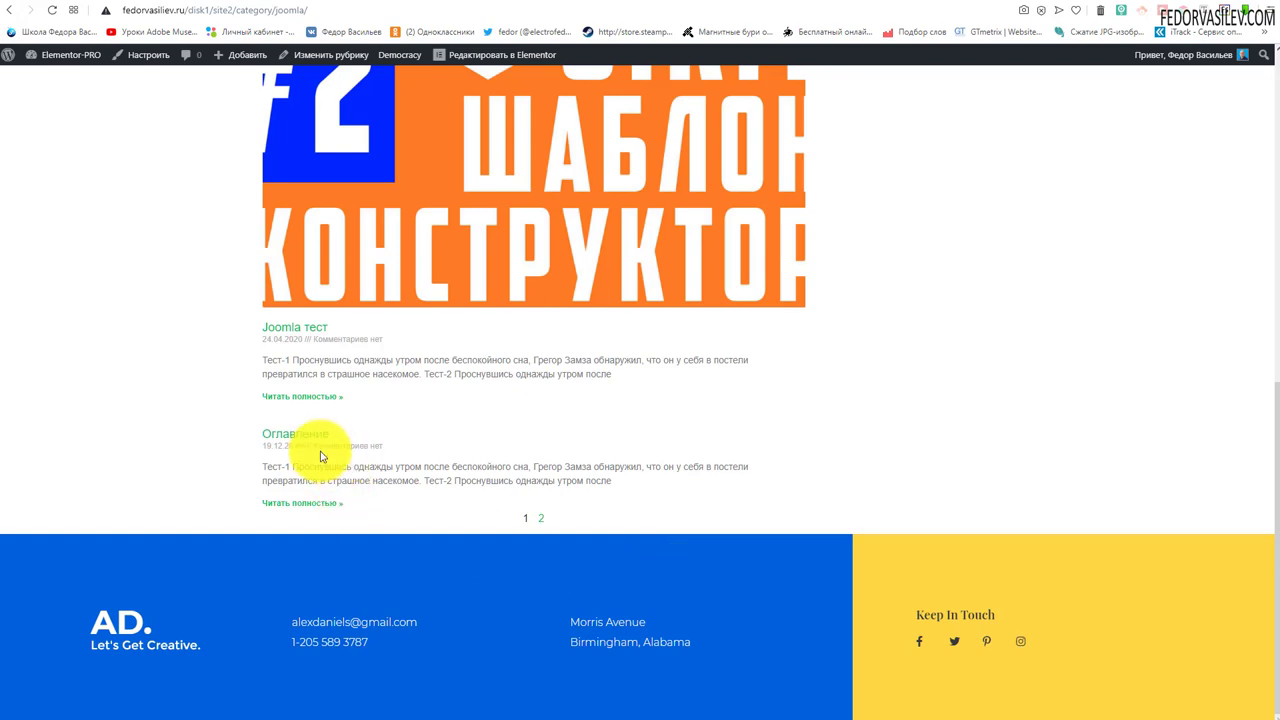
Step: Copy the post title "Оглавление" from the Joomla category page
left_click_drag(332, 433, 264, 434)
key("ctrl+c")
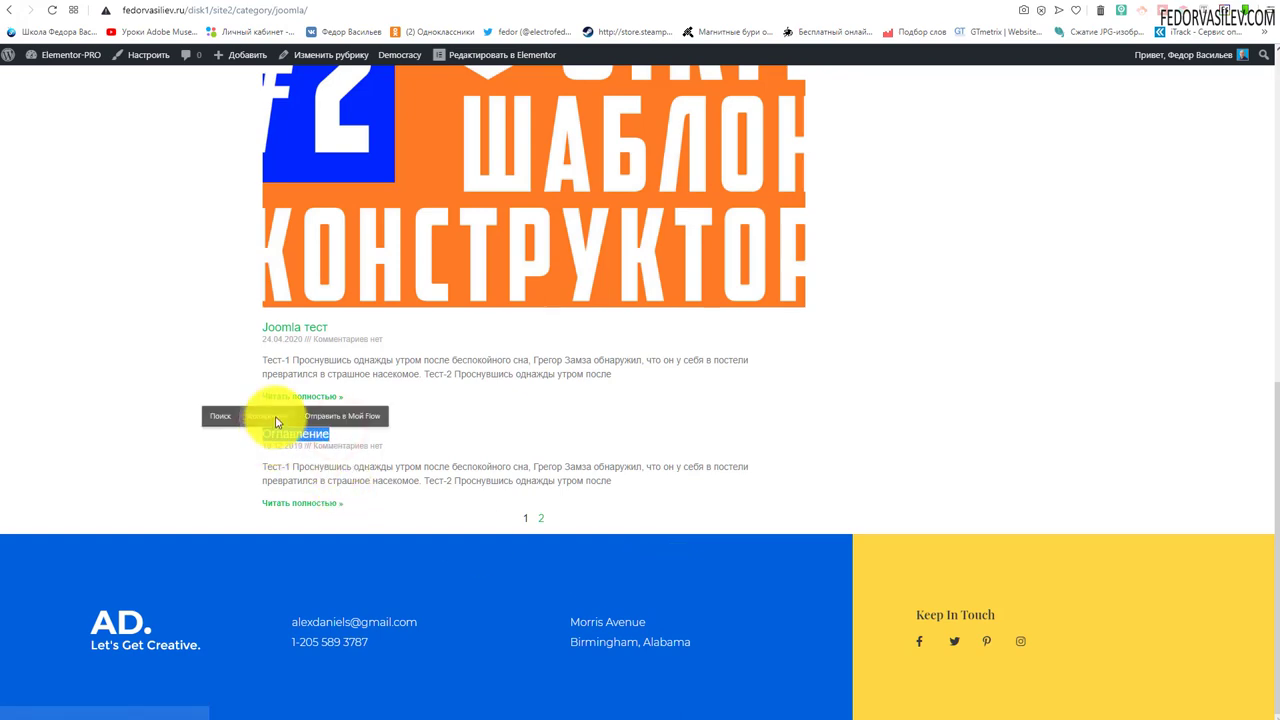
scroll(523, 511, "up", 10)
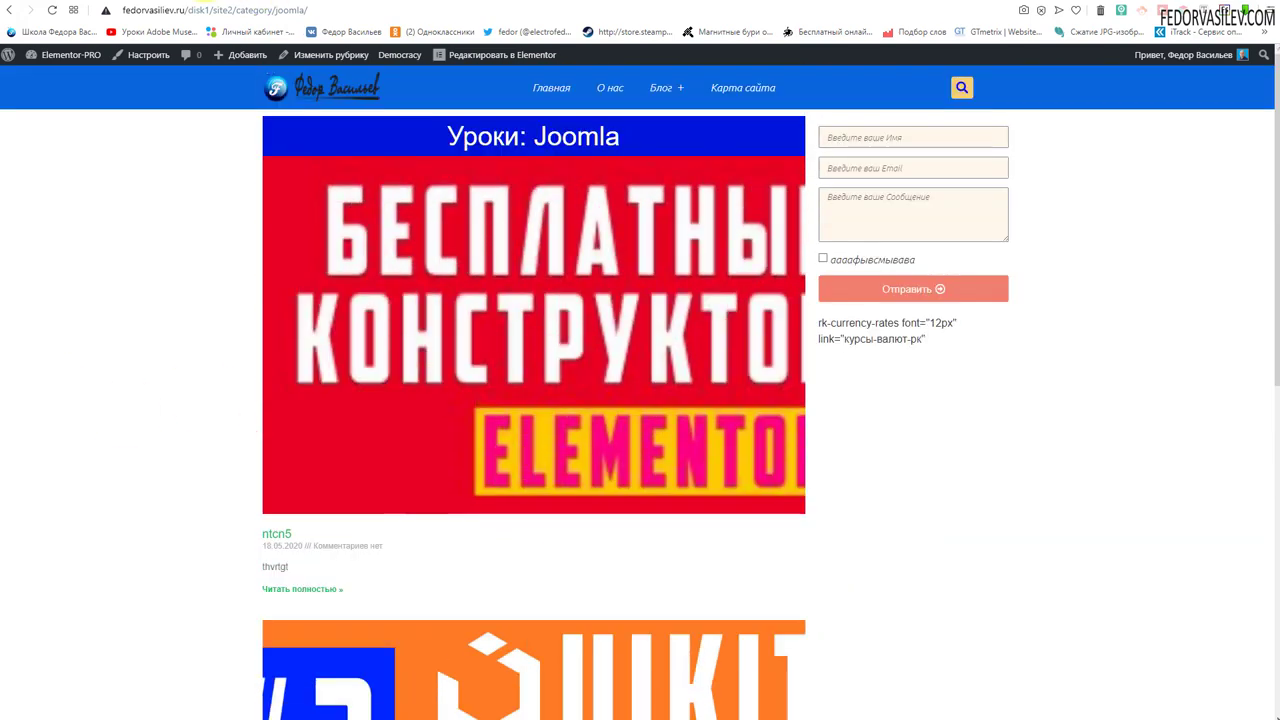
Step: In the Elementor editor, set the results' thumbnail placeholder to the signature logo image from the media library, and update the page
left_click(212, 2)
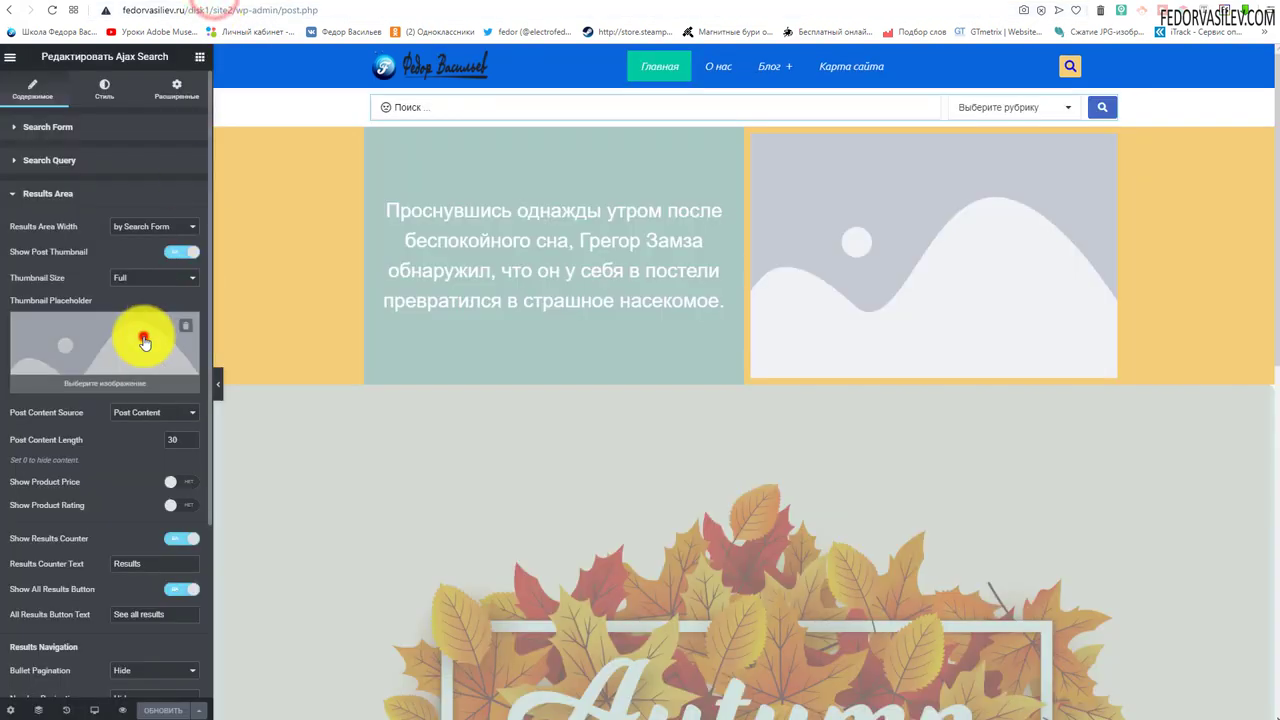
left_click(145, 334)
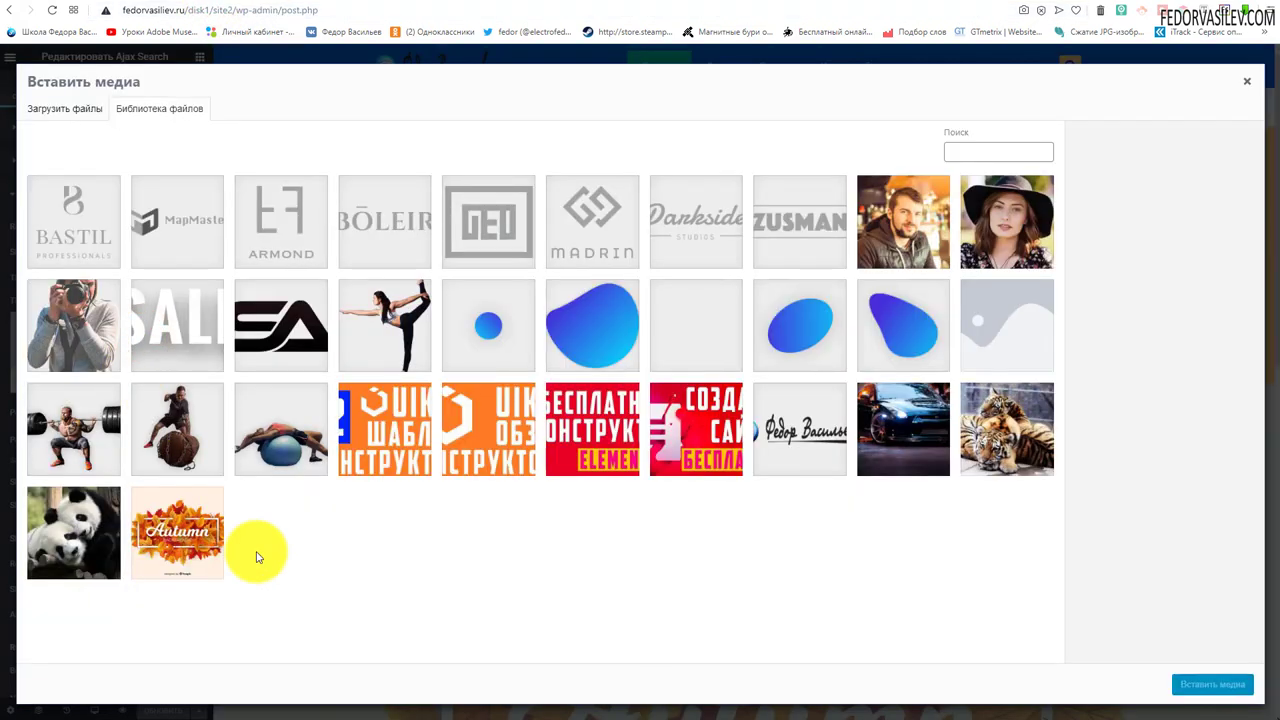
left_click(786, 429)
left_click(1205, 684)
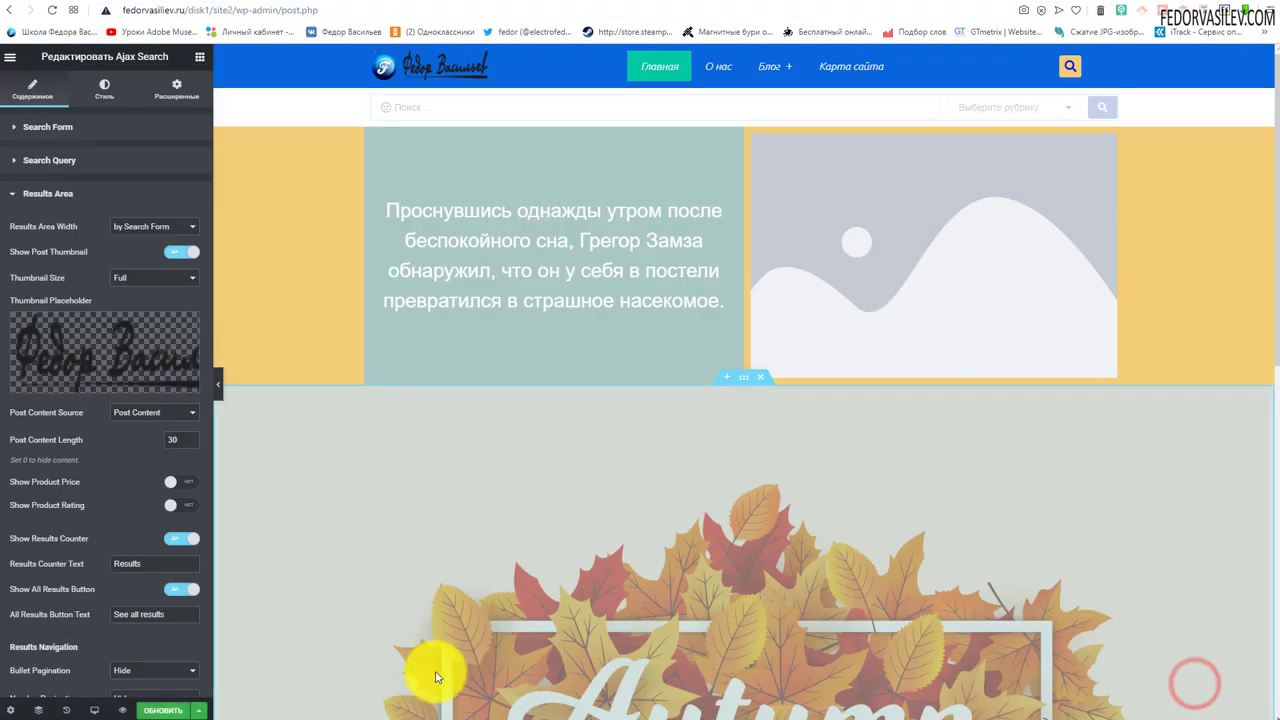
left_click(163, 710)
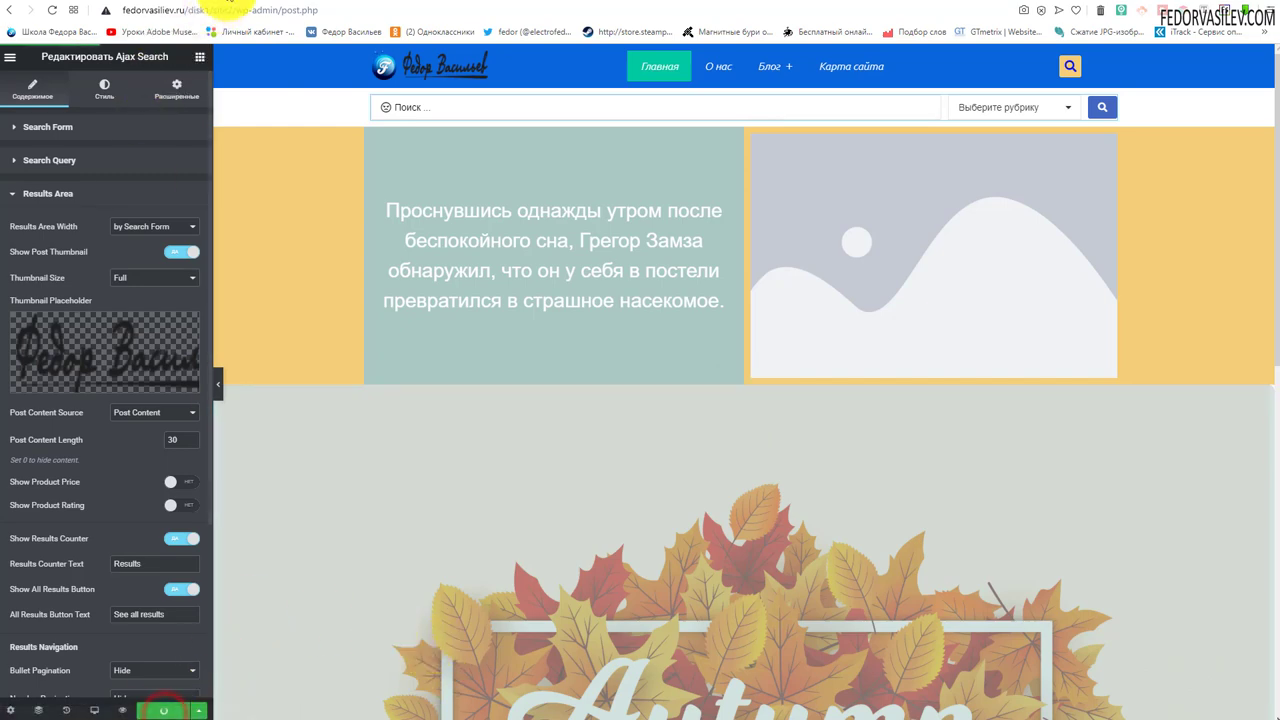
Step: Open the live homepage and search for the copied title "Оглавление" to check the placeholder image in the results
left_click(223, 10)
left_click(531, 96)
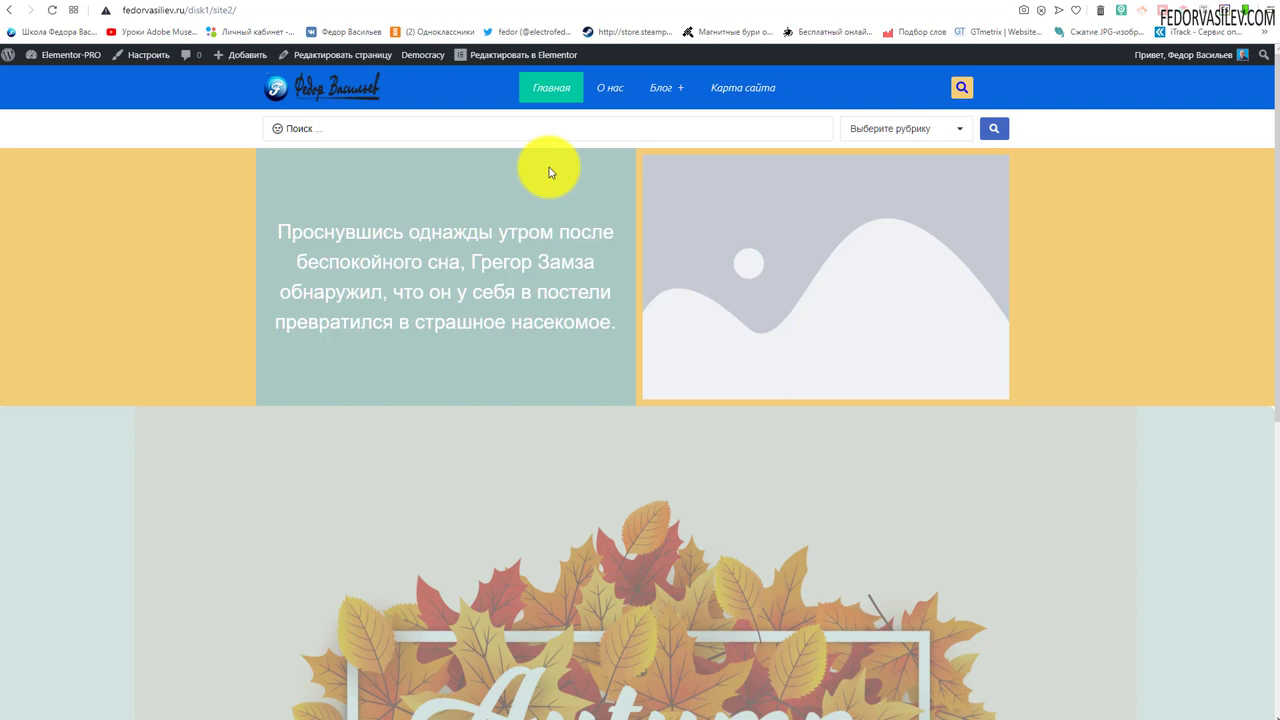
left_click(529, 132)
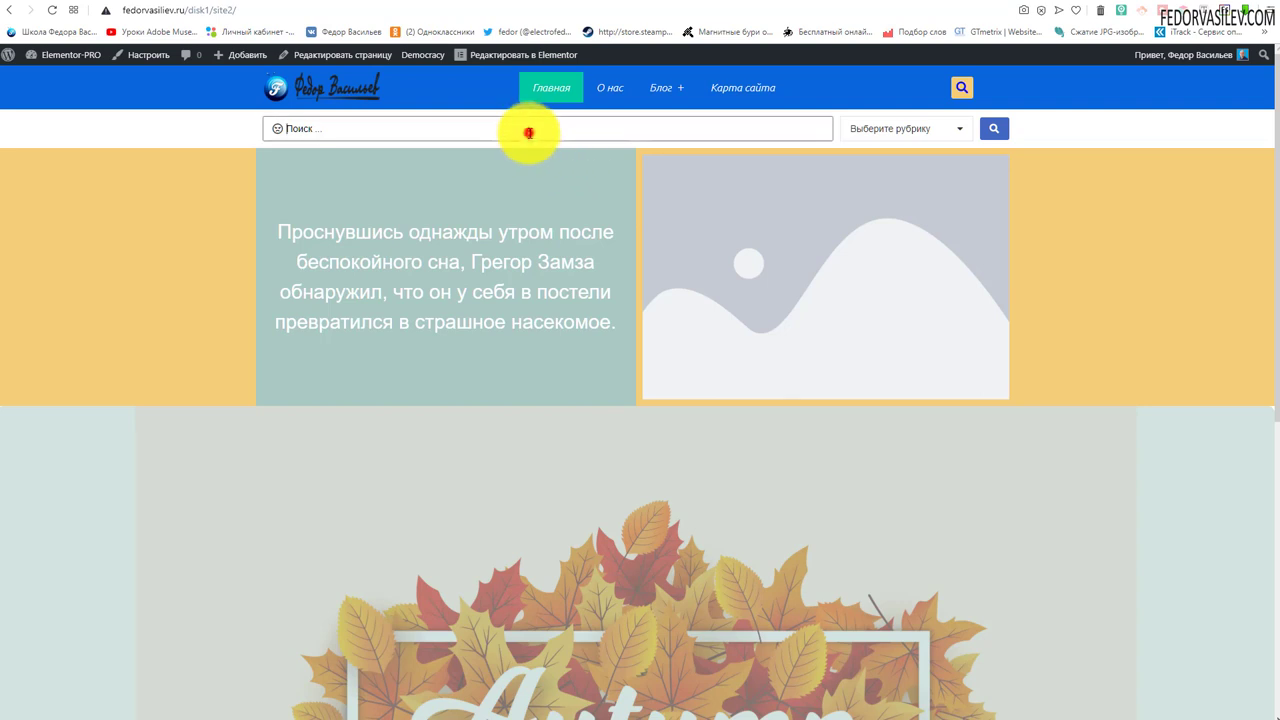
key("ctrl+v")
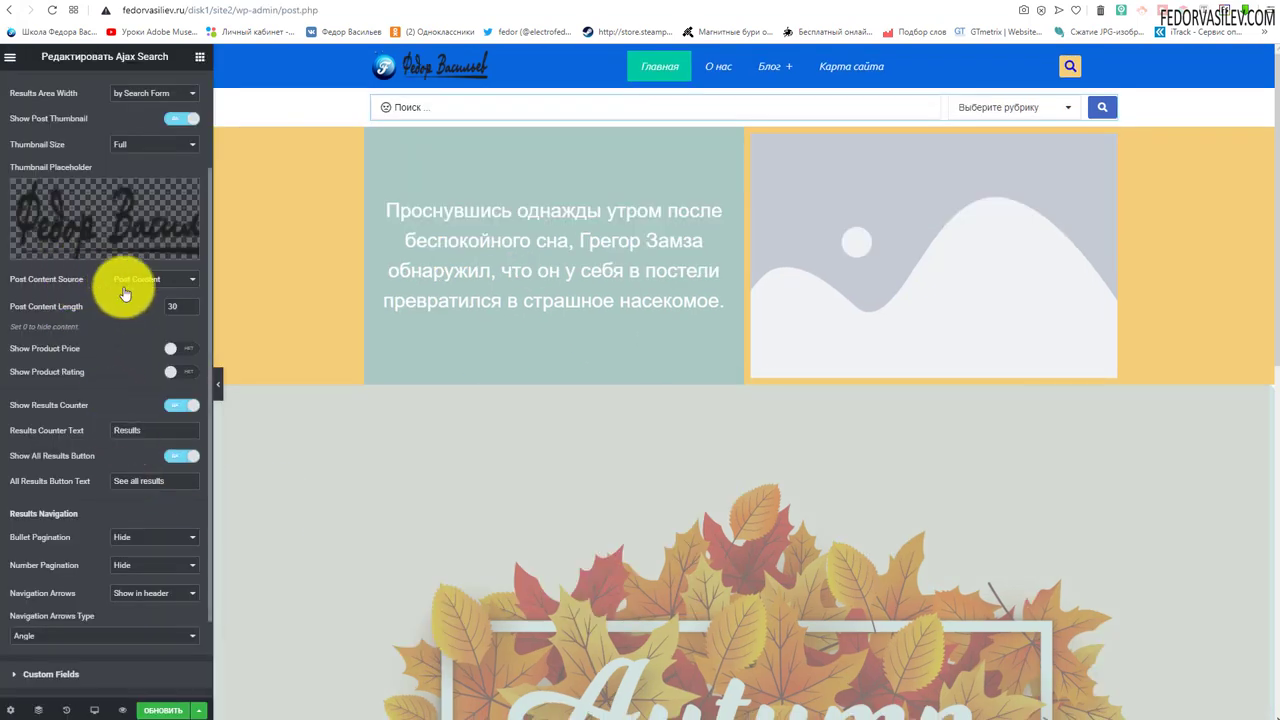
Step: Try Custom Field as the post content source, and switch it back to Post Content
left_click(125, 282)
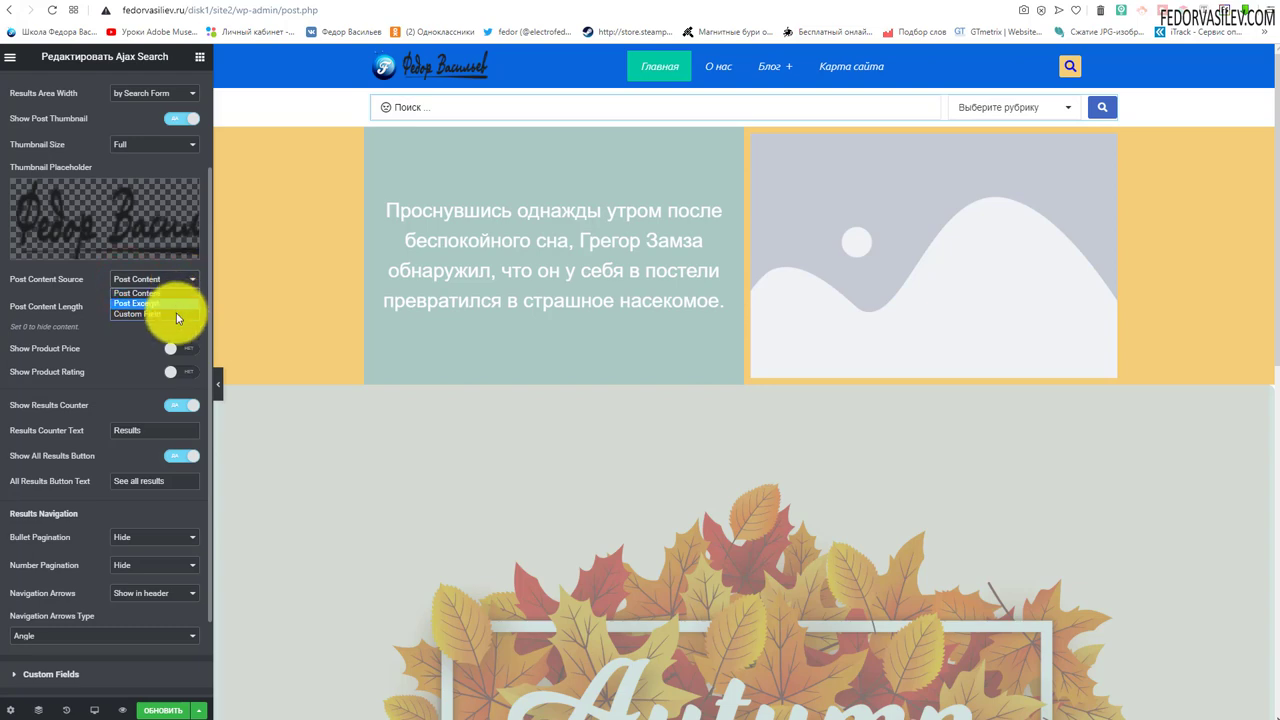
left_click(152, 314)
left_click(130, 307)
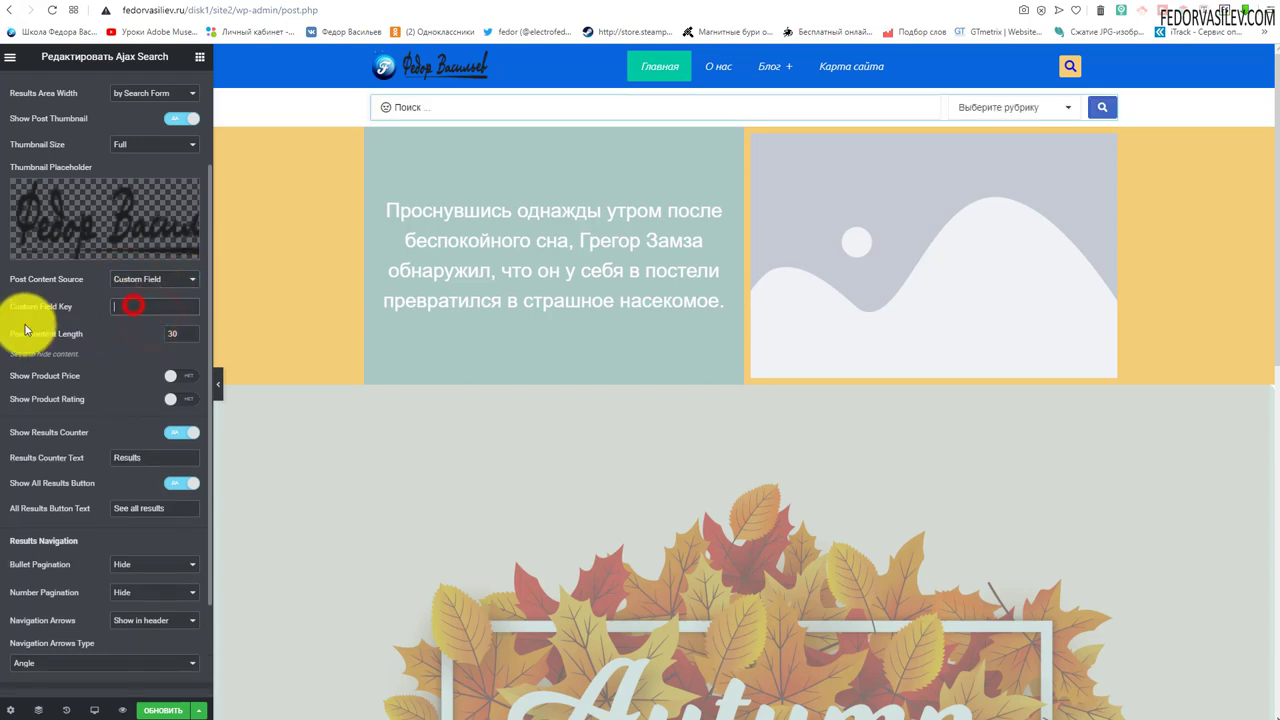
left_click(149, 279)
left_click(145, 290)
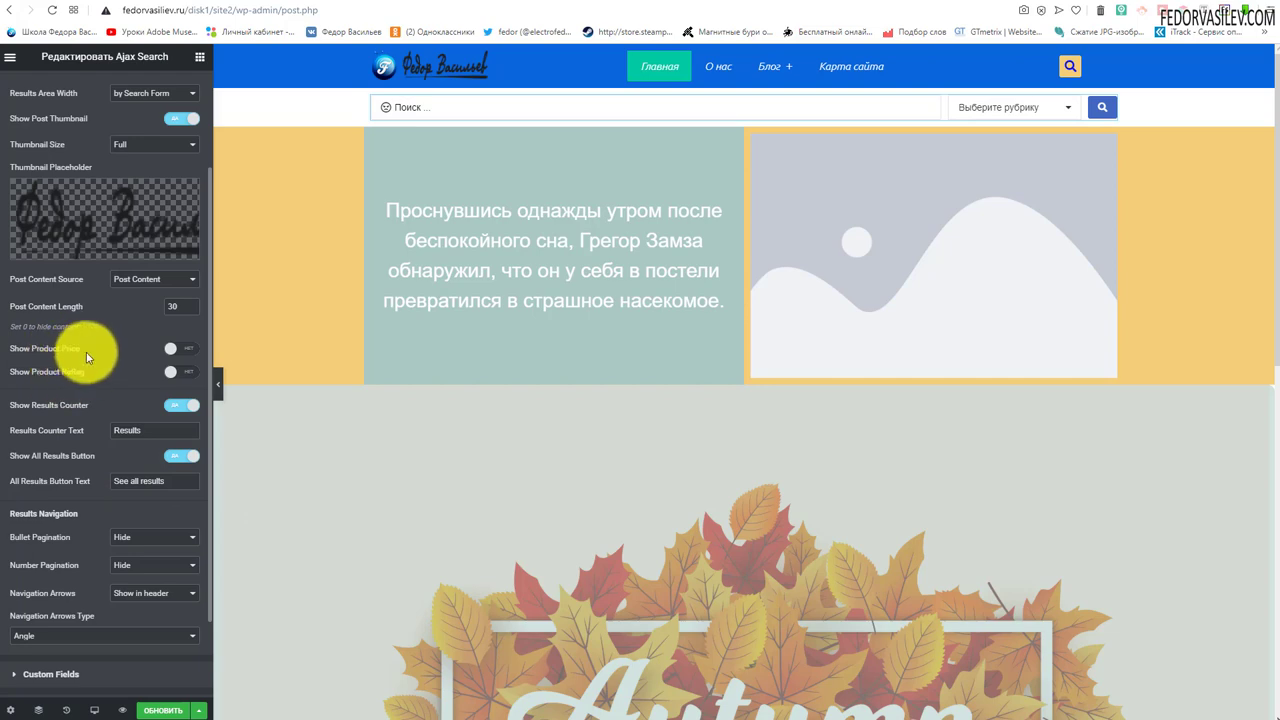
Step: Try turning on the product price and product rating in the results, and switch them off again
left_click(181, 348)
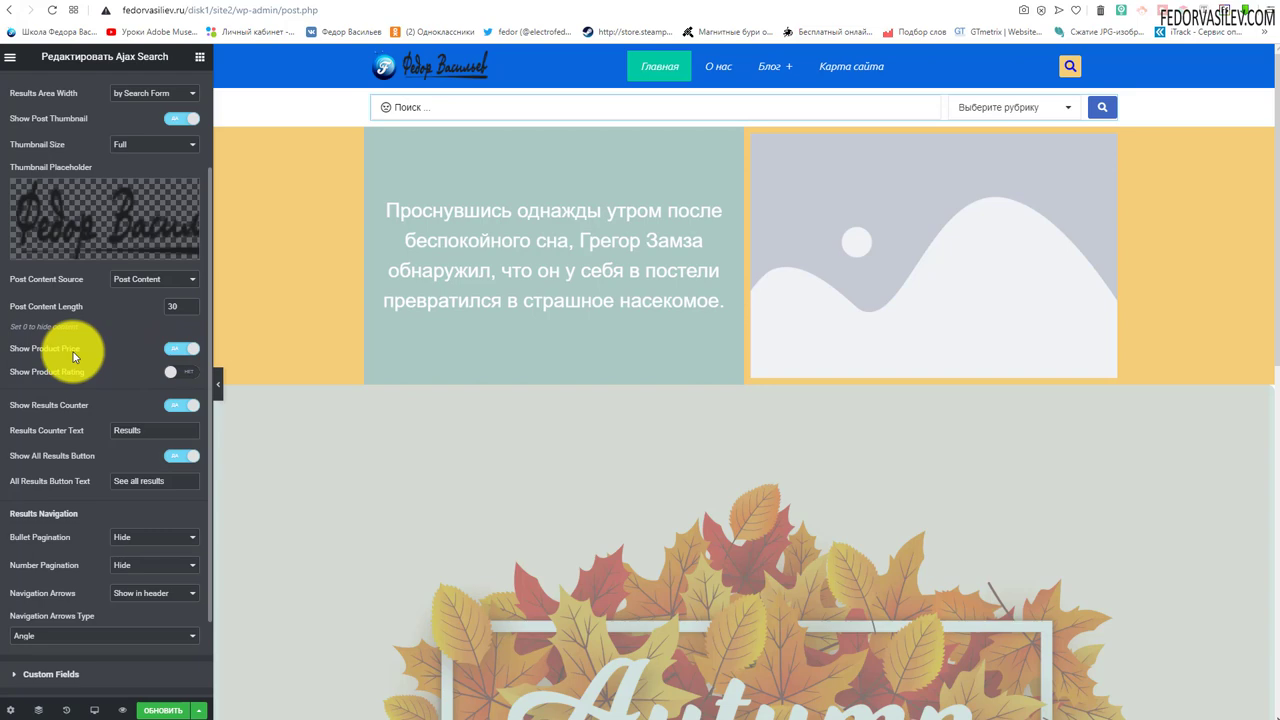
left_click(184, 377)
left_click(170, 350)
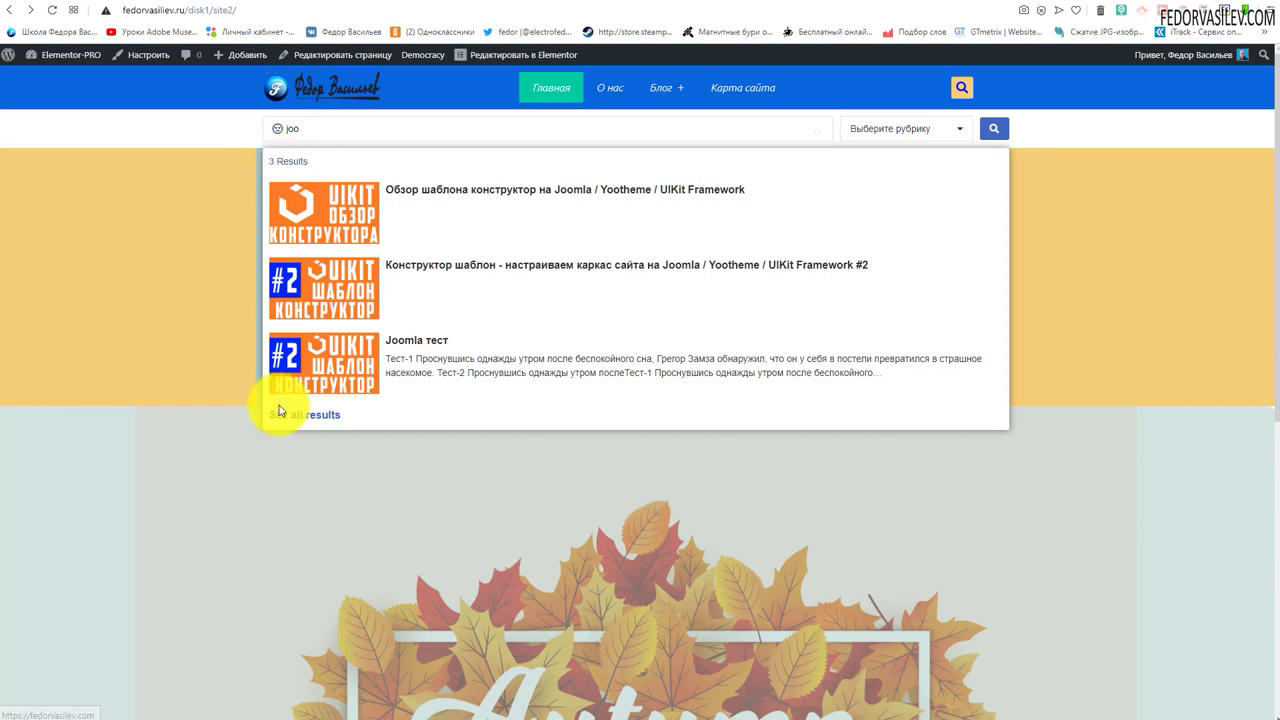
Step: Open the full results page from the "joo" results counter, examine it, and return to the homepage to search for "joo" again
left_click(279, 155)
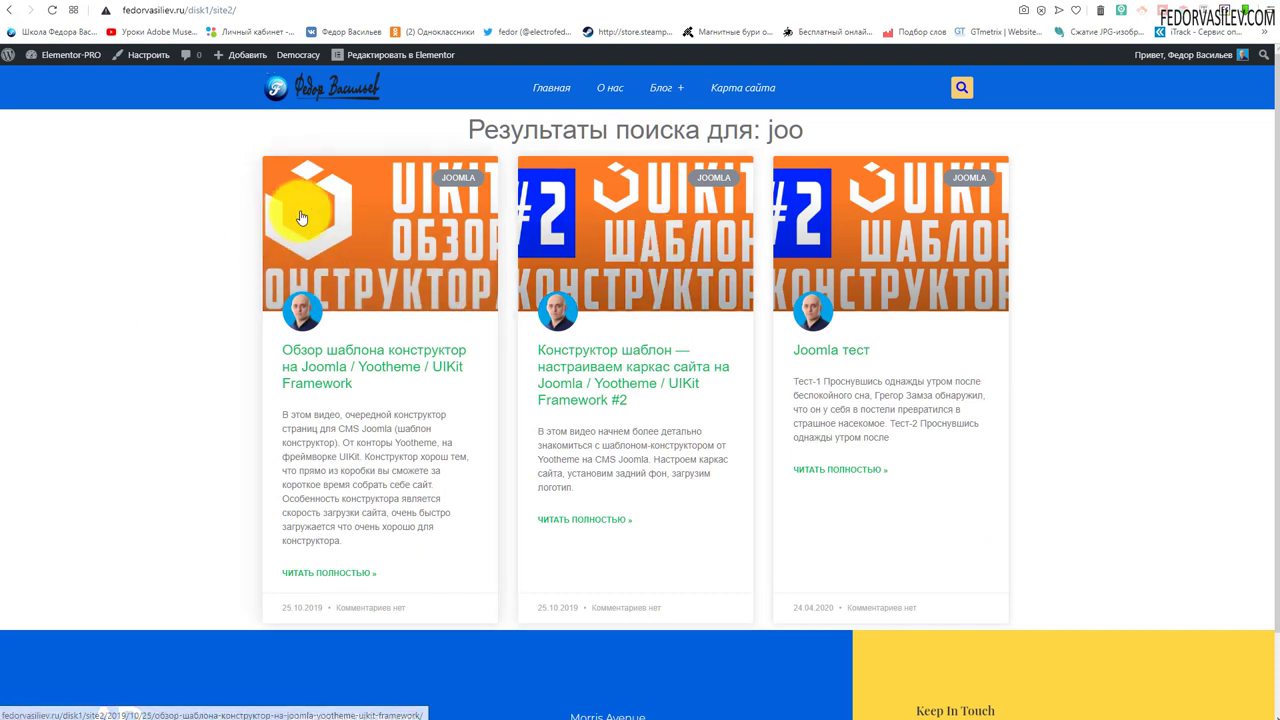
scroll(510, 480, "down", 3)
scroll(508, 477, "up", 3)
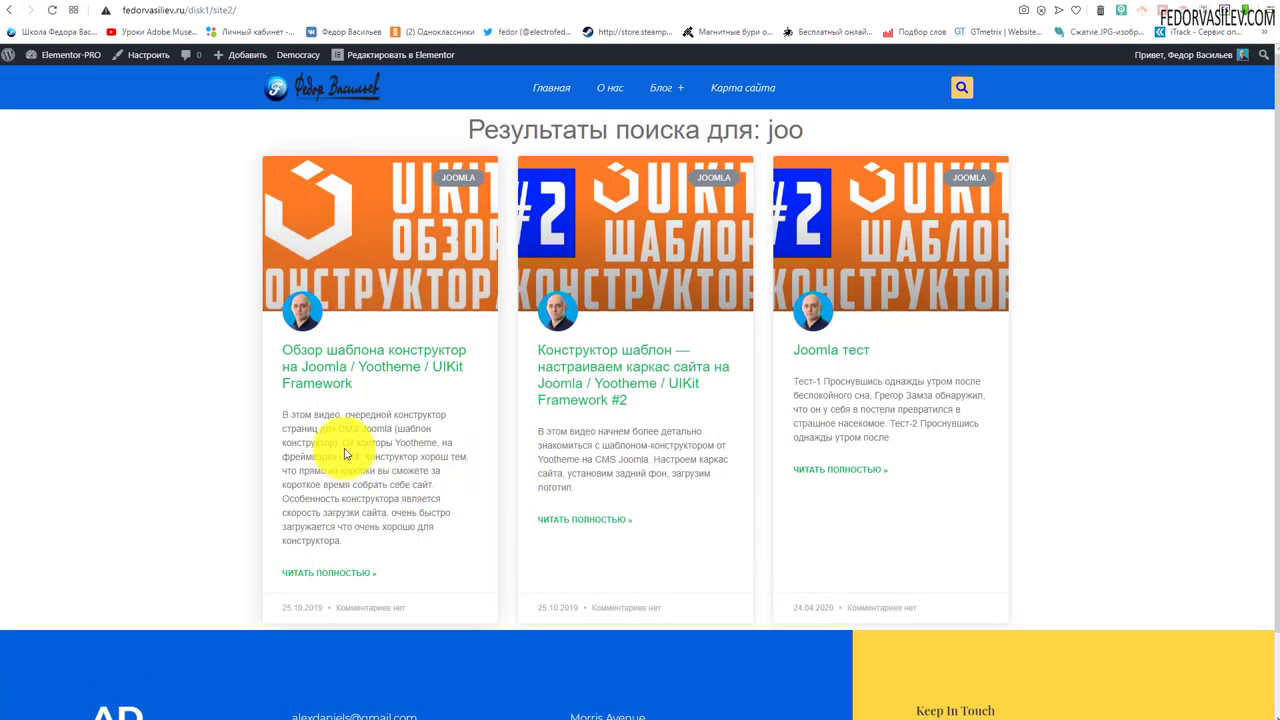
left_click(10, 10)
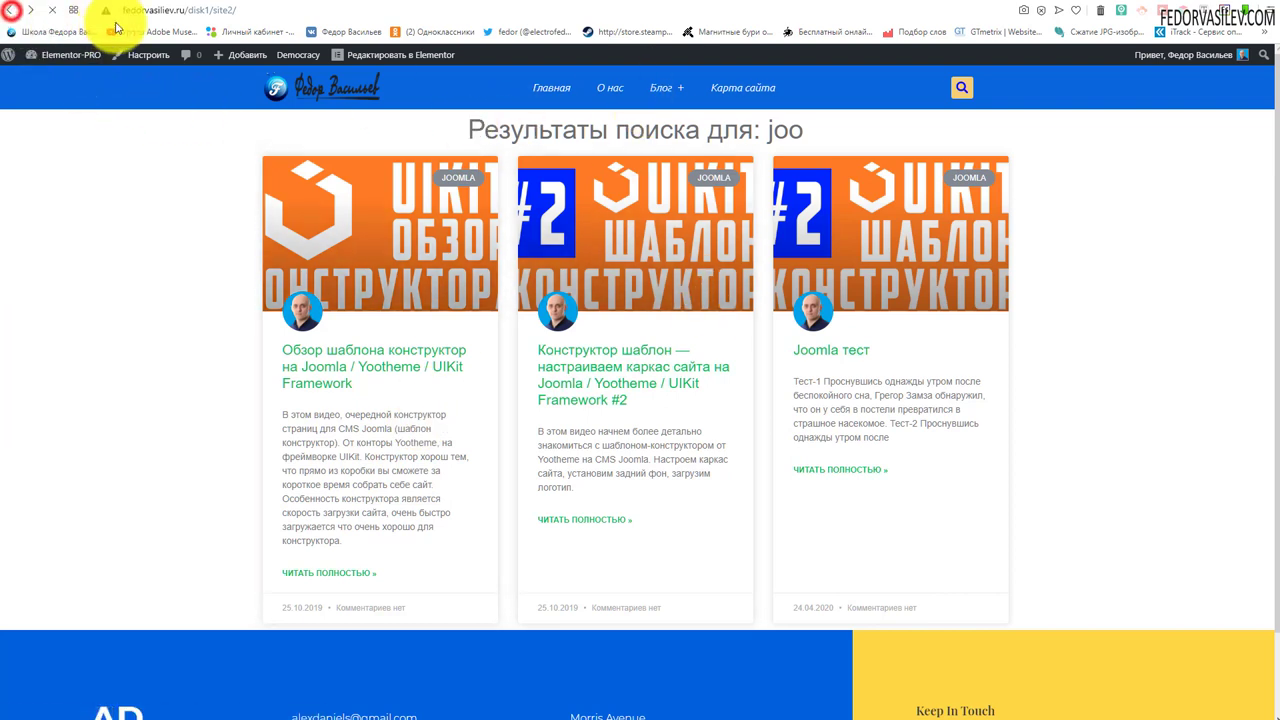
left_click(311, 127)
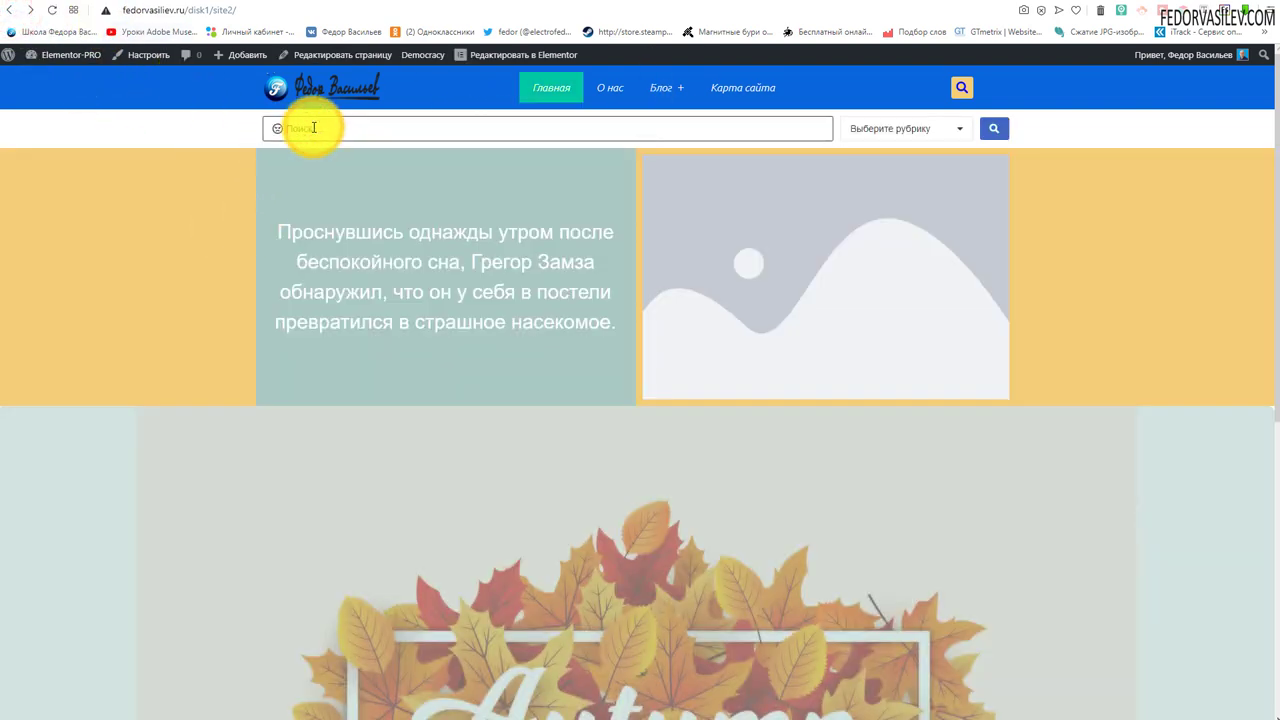
type("joo")
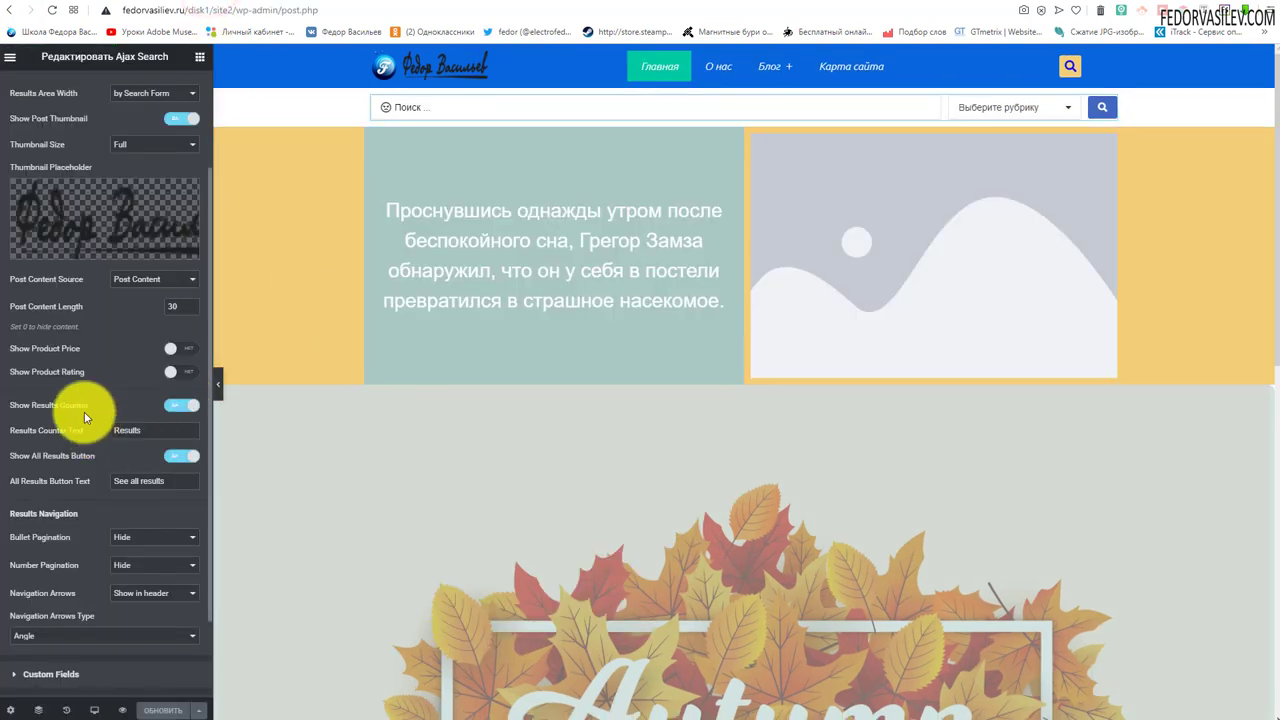
Step: Keep the results counter enabled in the editor, set its text to "Результат", and update the page
left_click(172, 406)
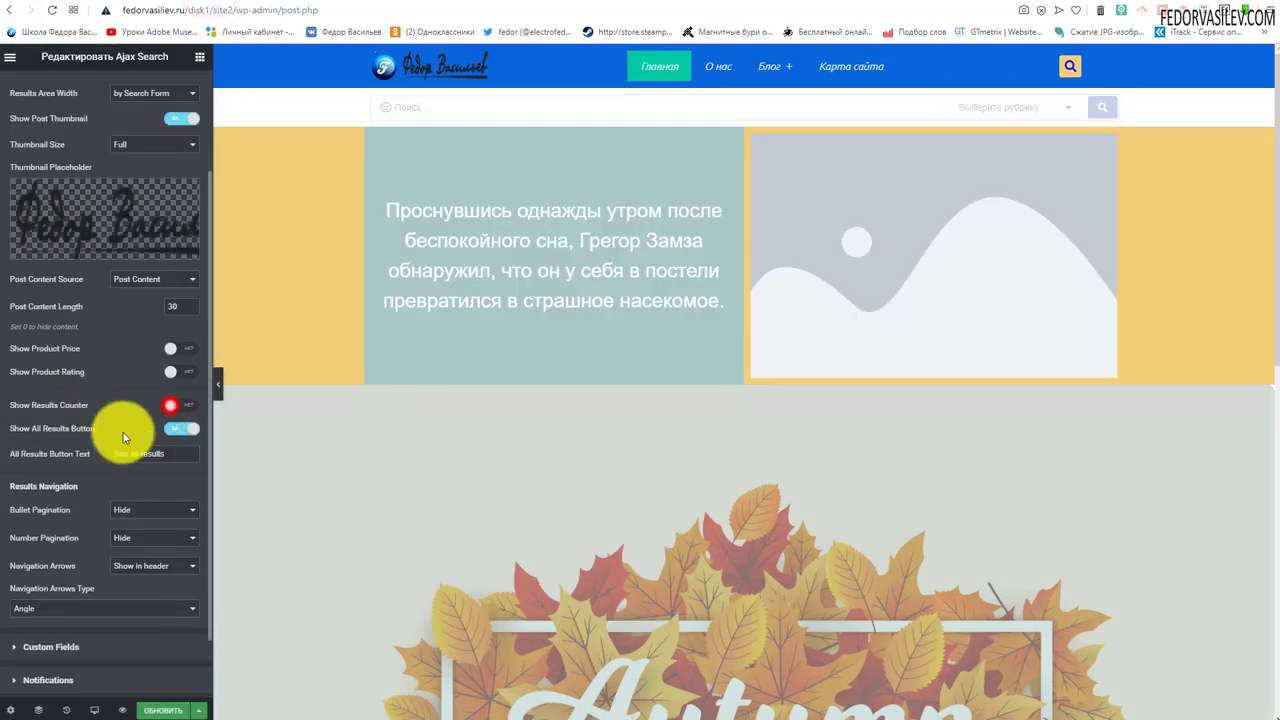
left_click(184, 405)
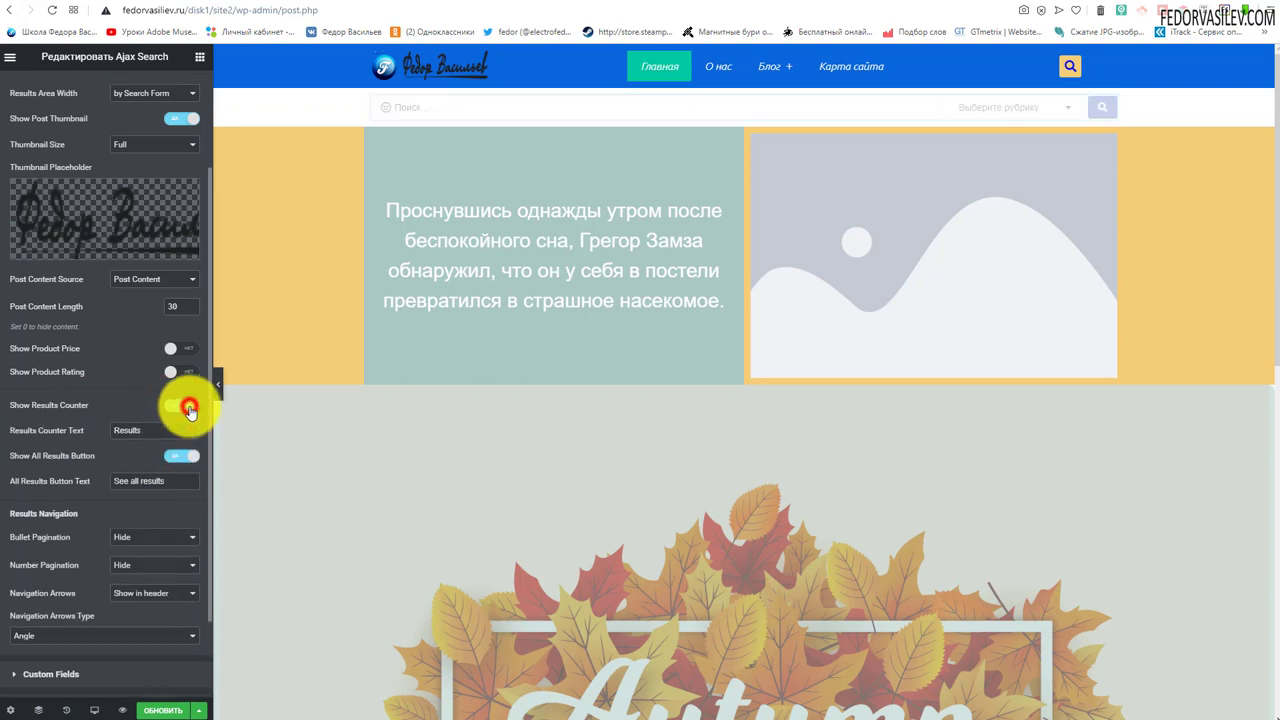
double_click(150, 430)
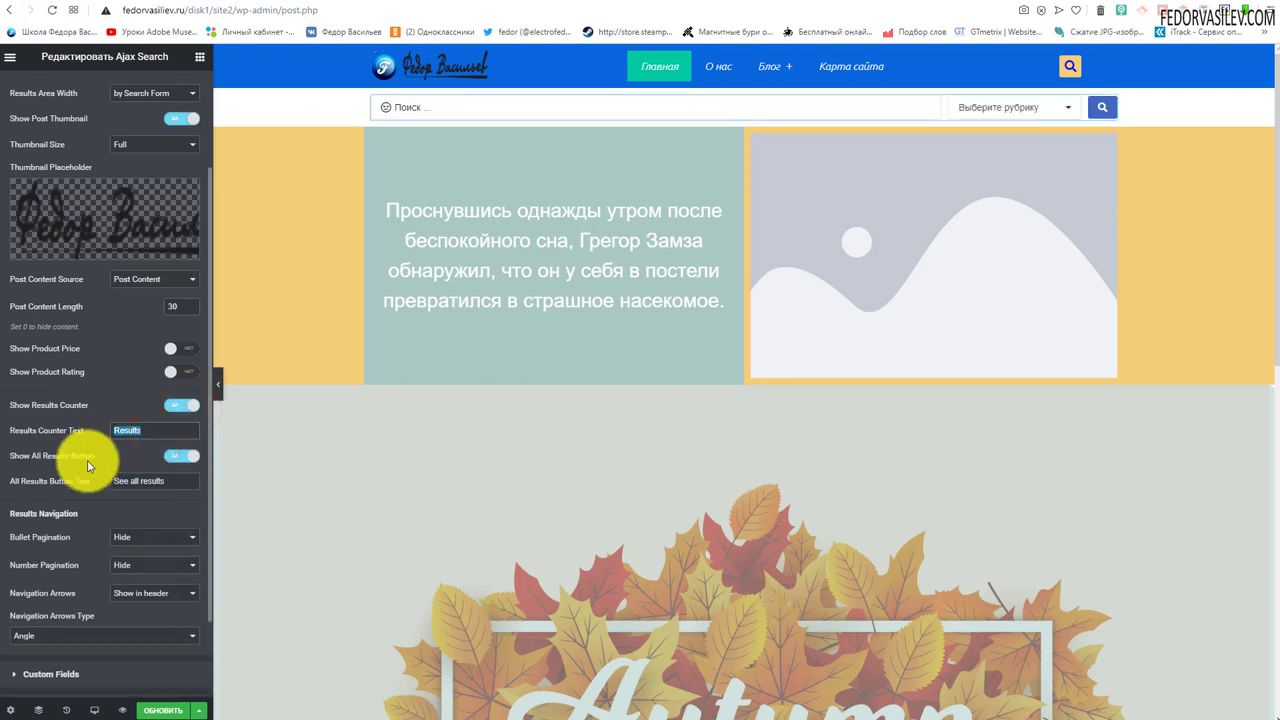
type("Результат")
left_click(163, 710)
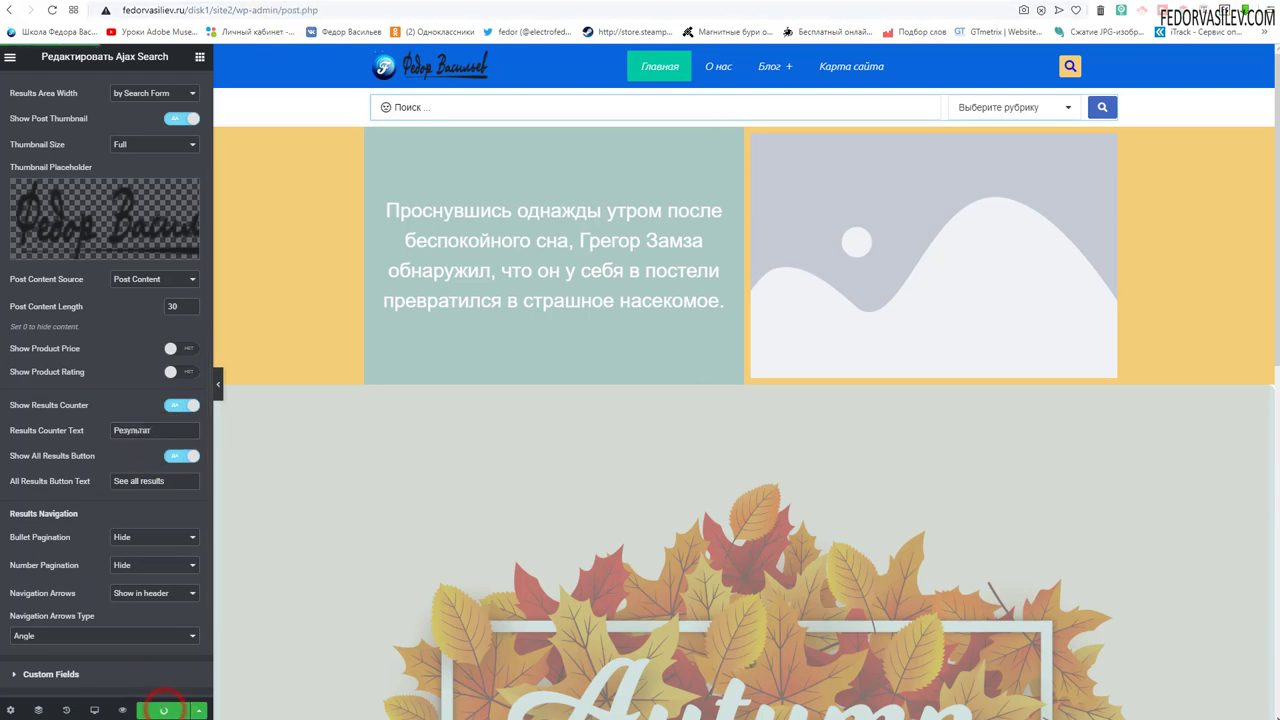
Step: Reload the live site and search for "joo" to check the counter text, and return to the editor
left_click(229, 3)
left_click(52, 10)
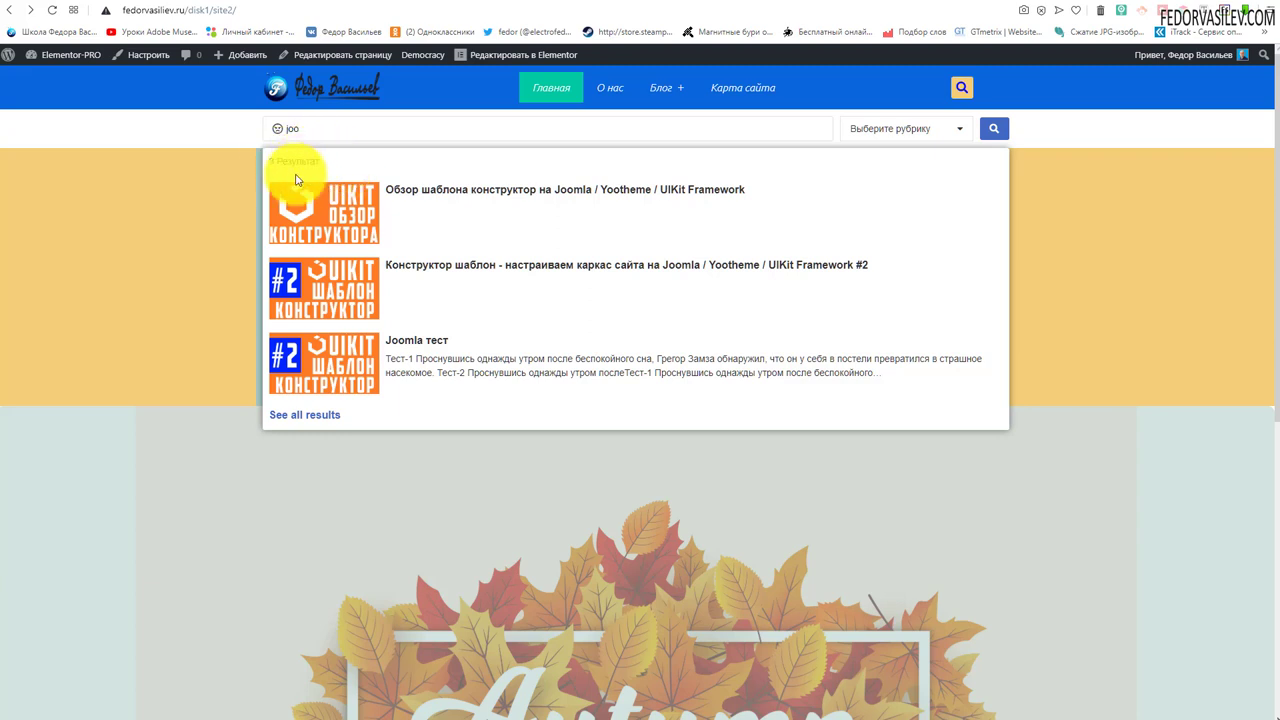
left_click(228, 5)
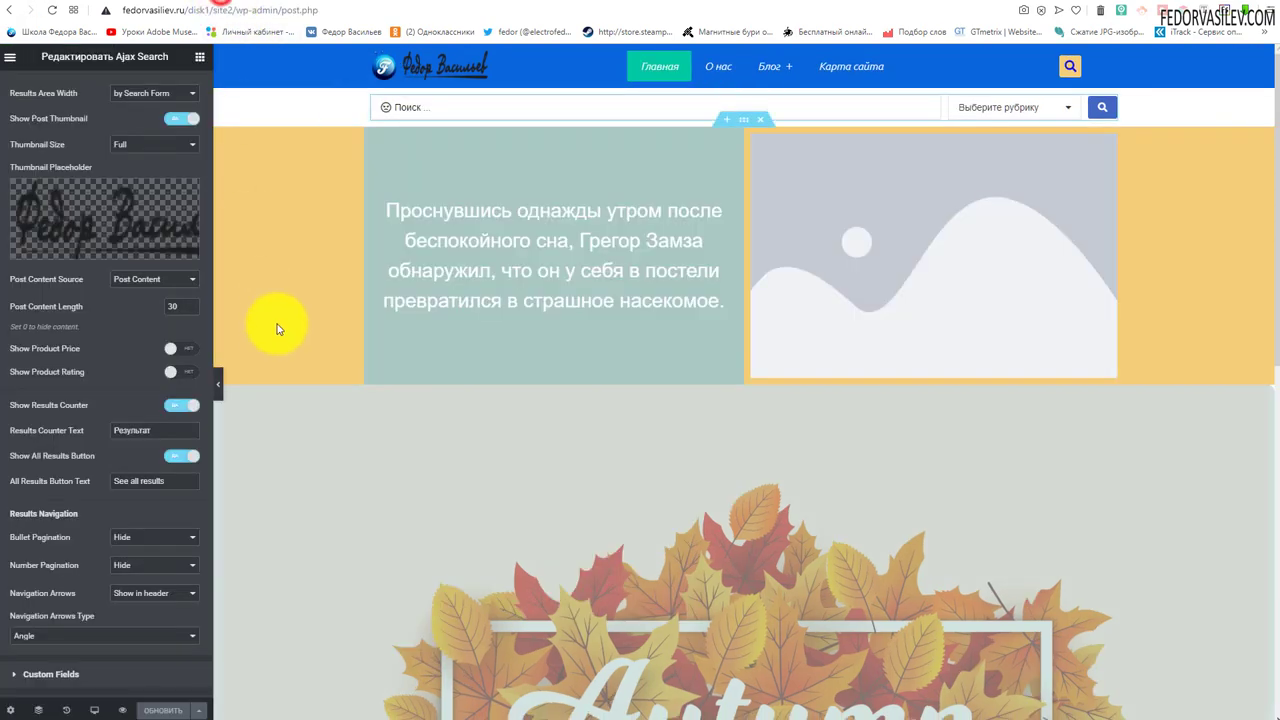
Step: Turn off the results counter, and toggle the all-results button off and back on
left_click(172, 405)
left_click(181, 428)
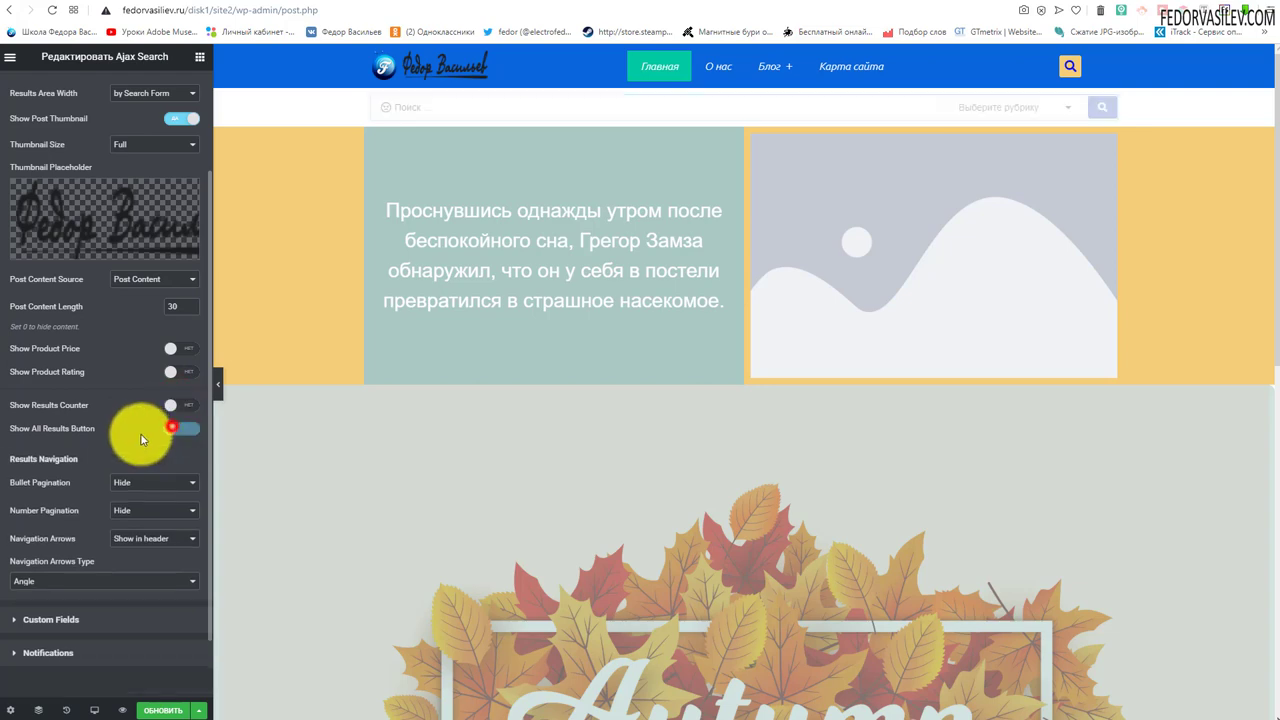
left_click(181, 428)
Step: On the live site, follow "See all results" for "joo" to view the full results page, and go back to the homepage
left_click(262, 4)
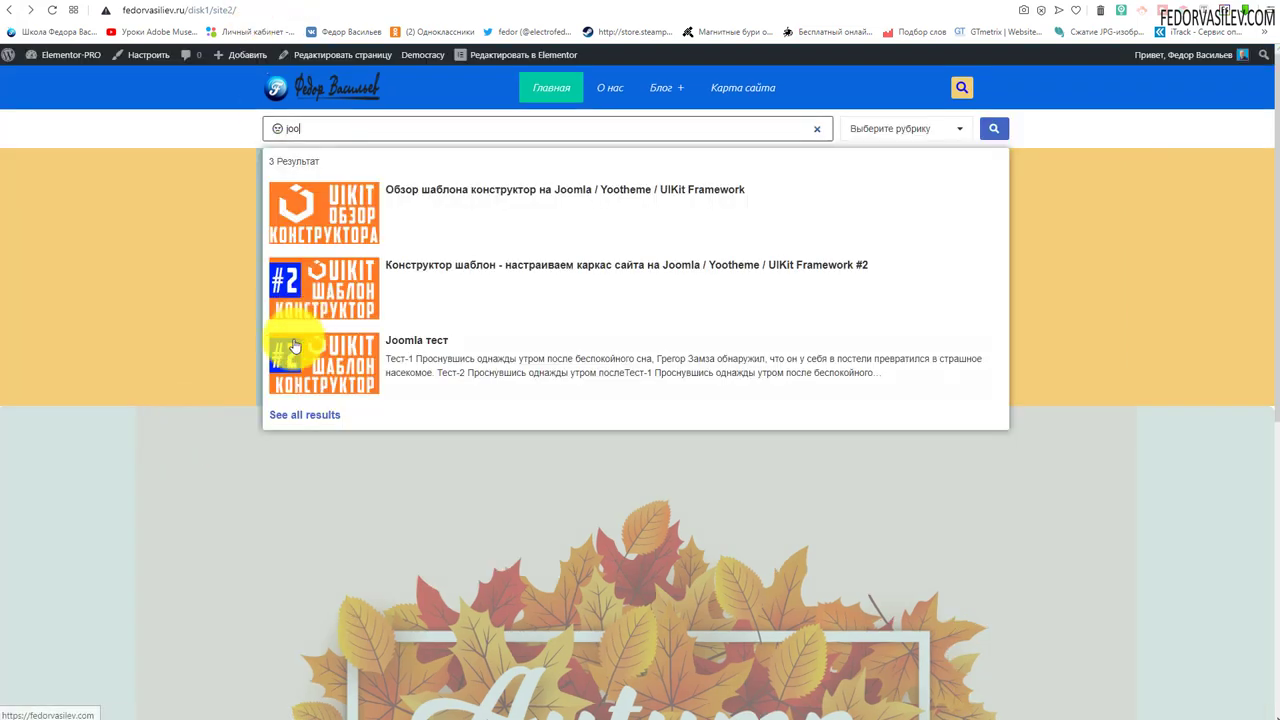
left_click(303, 416)
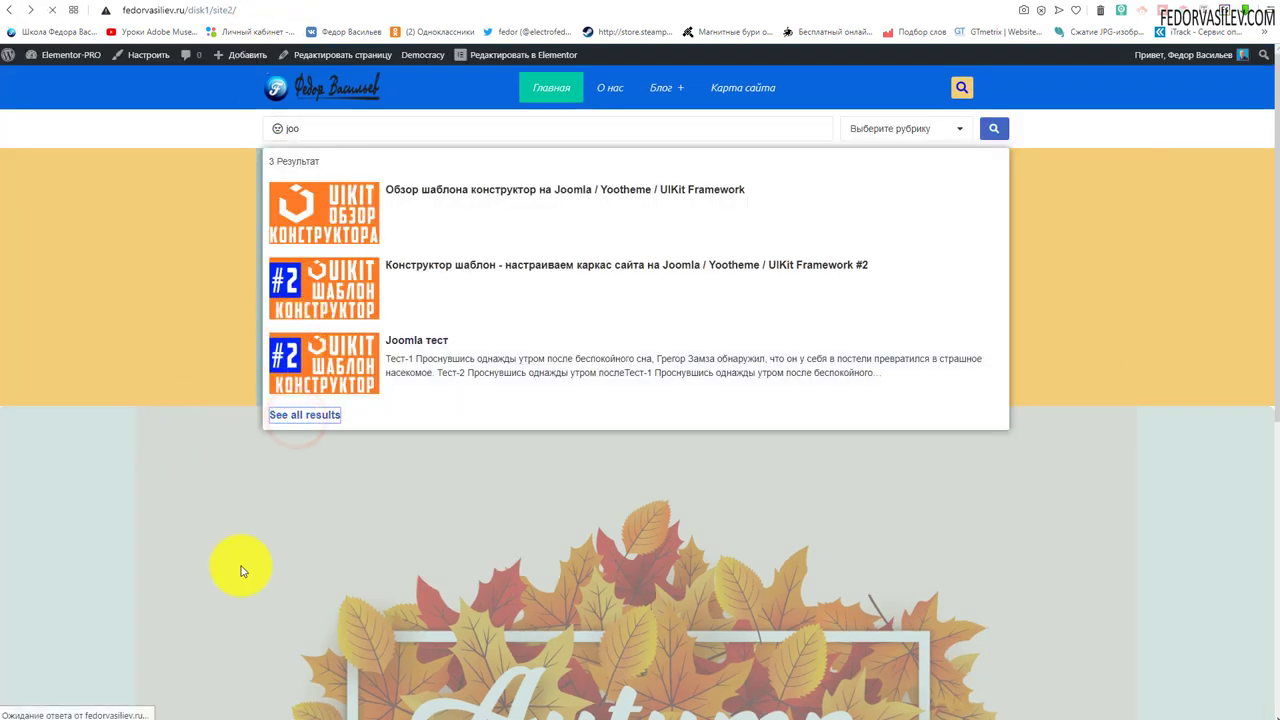
scroll(428, 357, "down", 1)
scroll(428, 357, "up", 1)
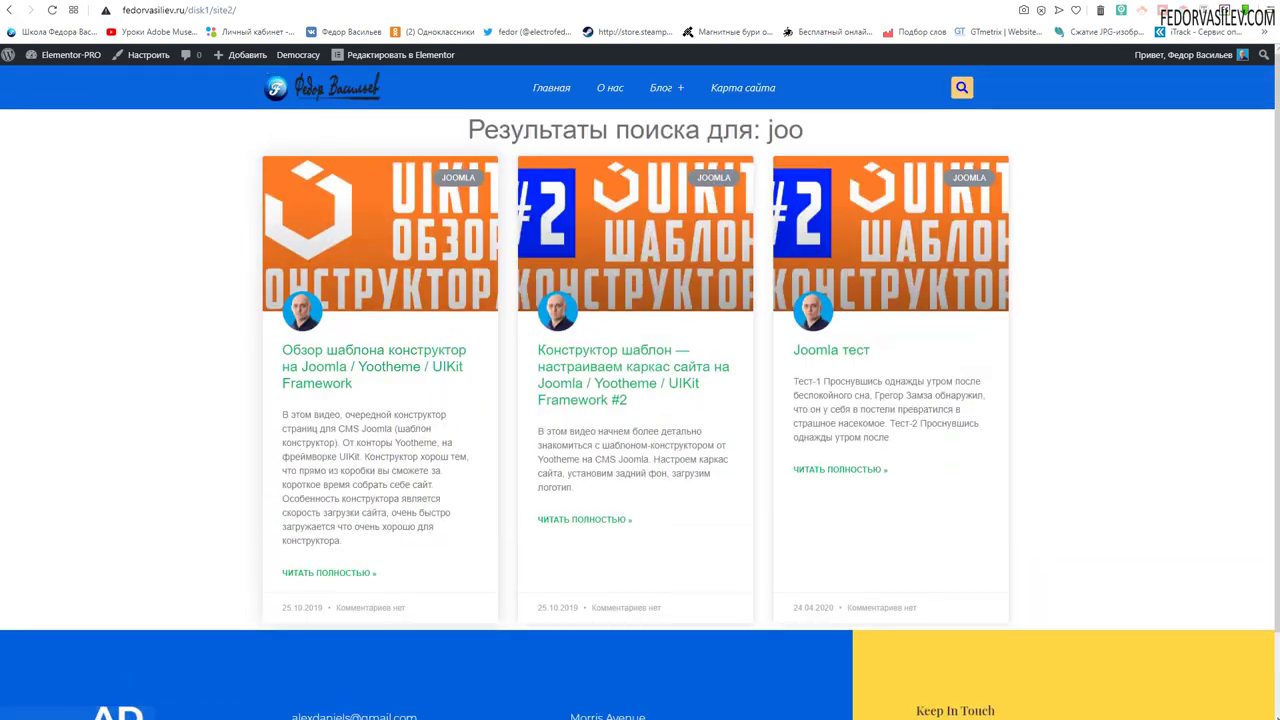
left_click(9, 10)
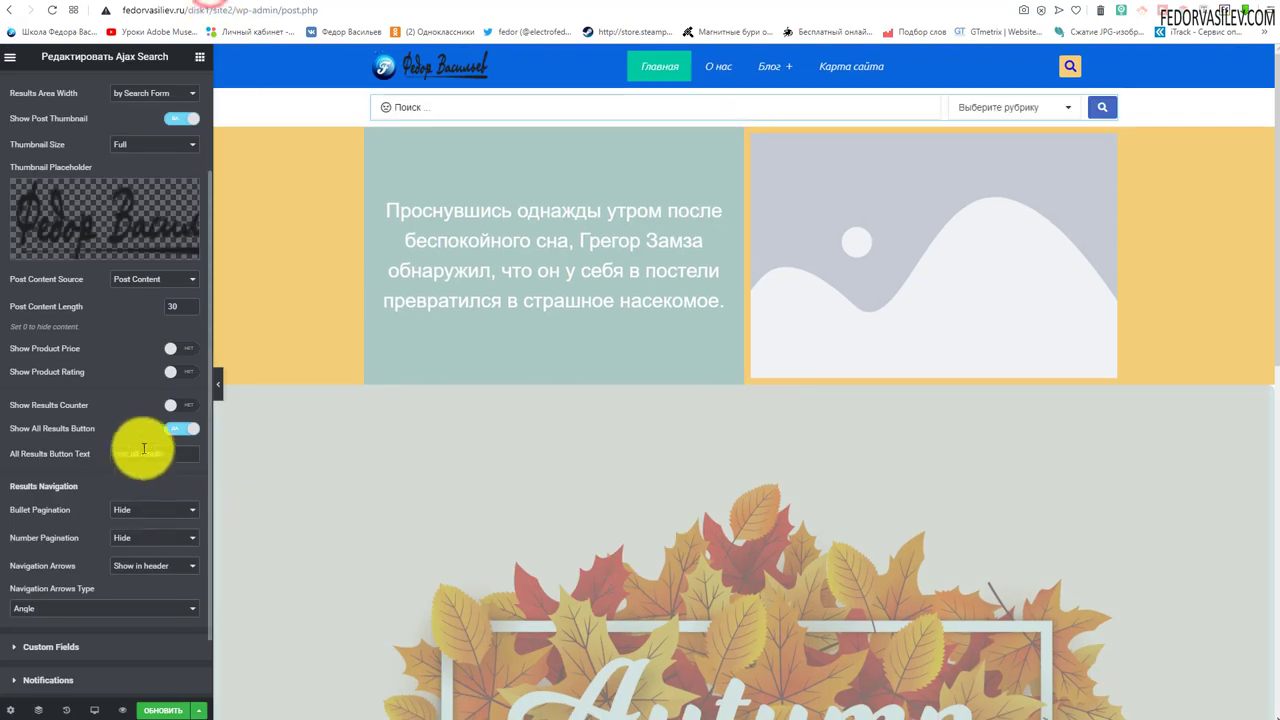
left_click_drag(176, 453, 67, 457)
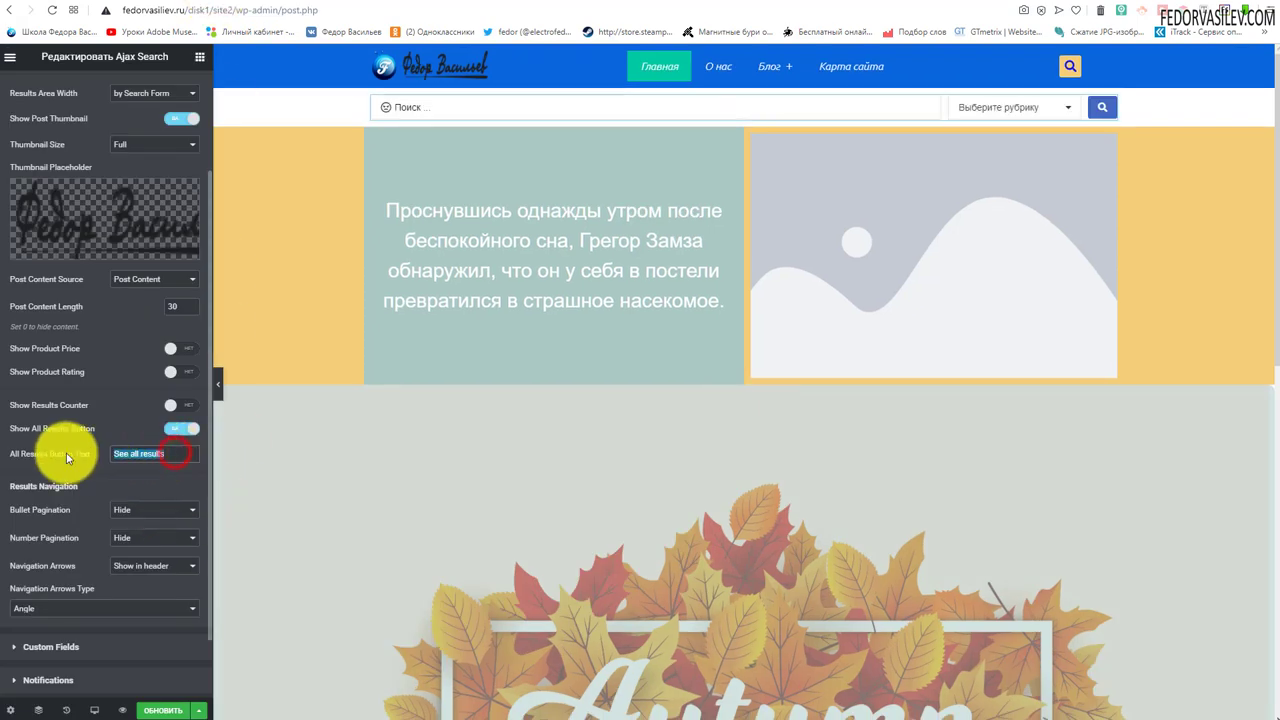
left_click_drag(183, 454, 82, 478)
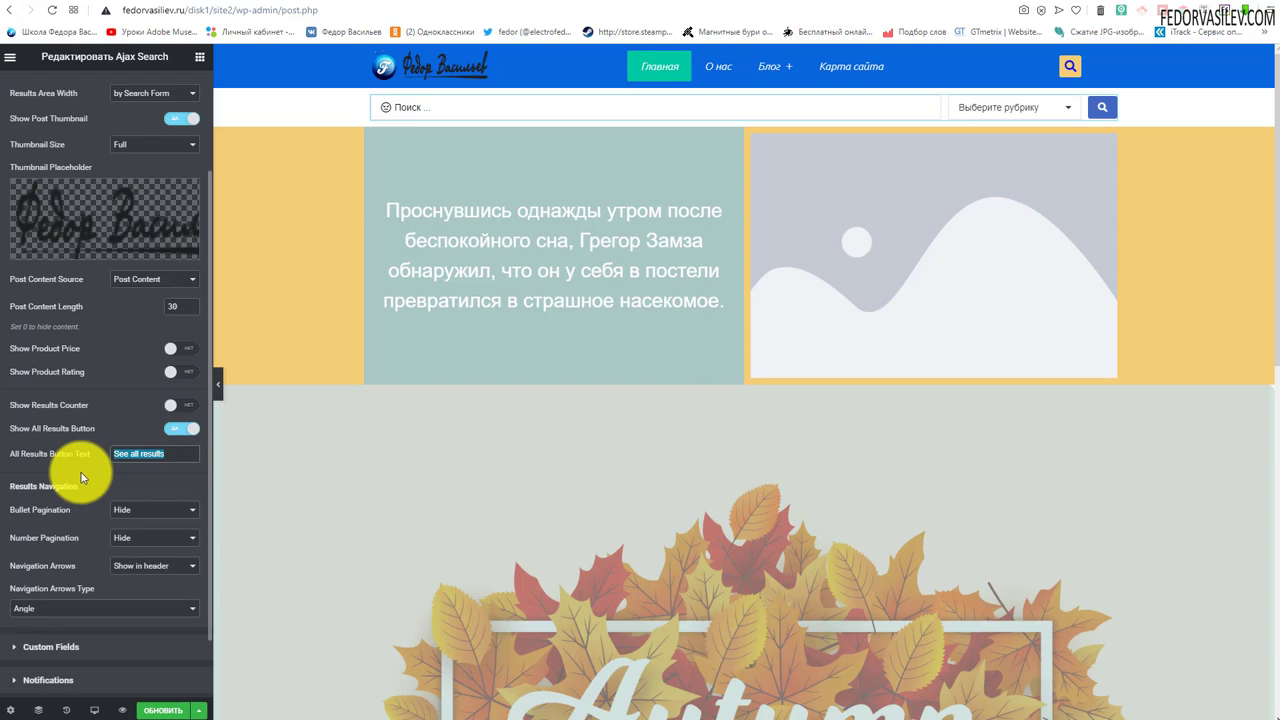
scroll(100, 480, "down", 1)
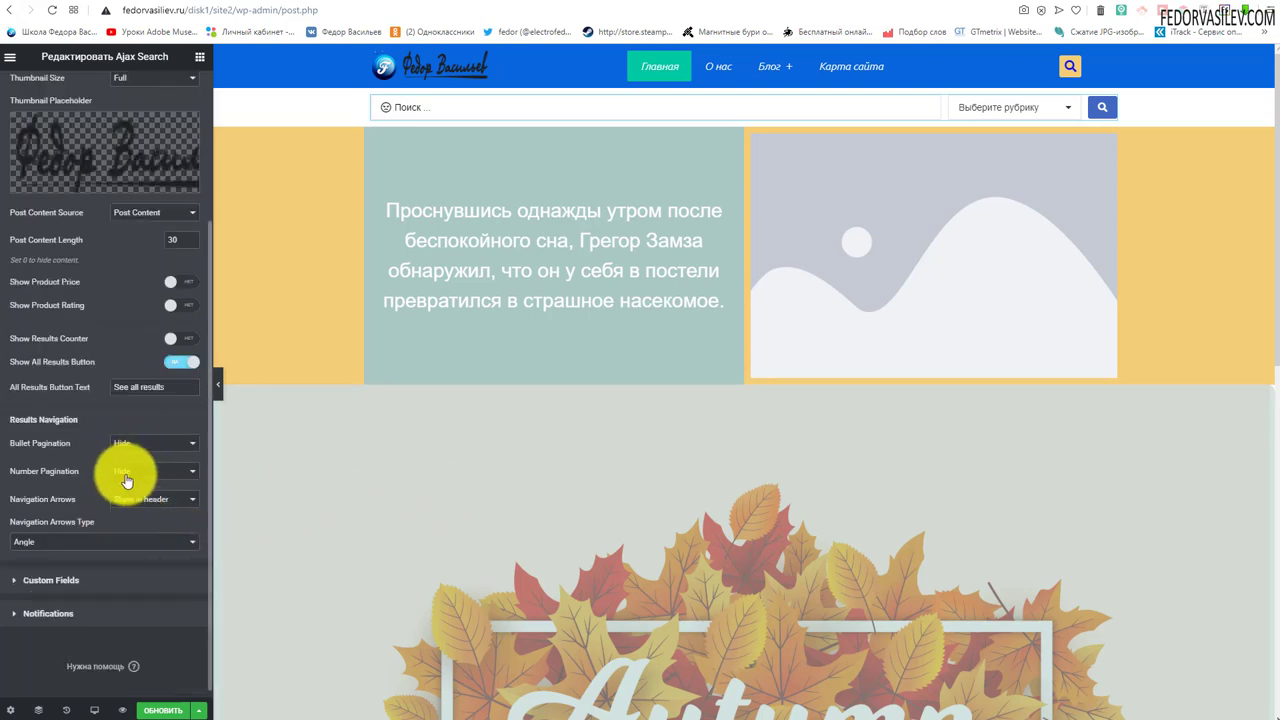